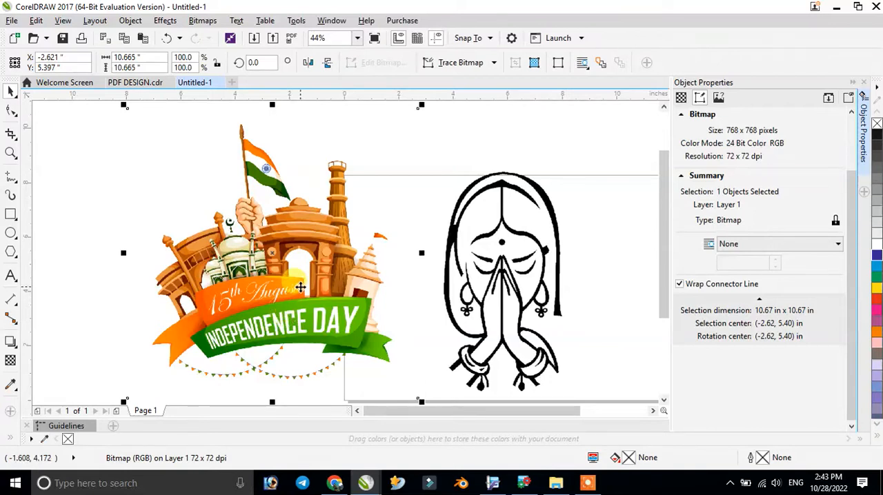
# - Move the Independence Day artwork beside the page, away from the praying woman drawing, centred at about X -4.0, Y 5.7 in
pyautogui.moveTo(297, 284); pyautogui.dragTo(158, 270)
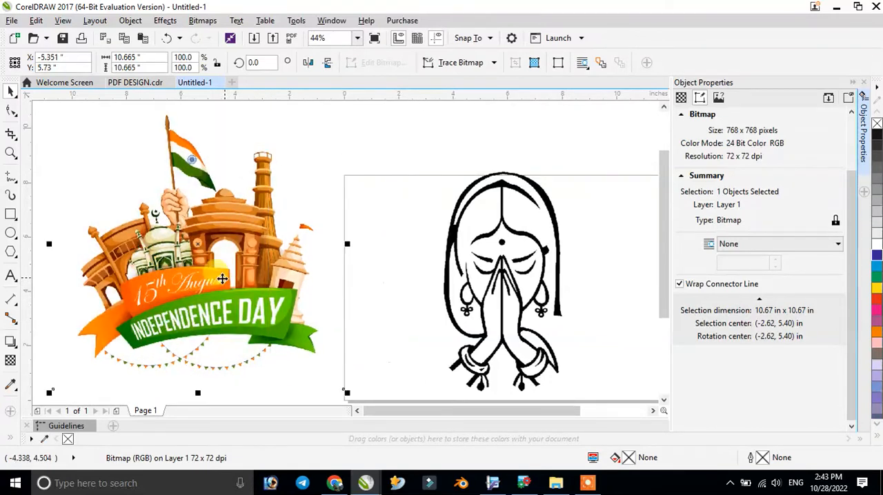
pyautogui.click(510, 297)
pyautogui.moveTo(477, 408)
pyautogui.mouseDown()
pyautogui.moveTo(469, 407)
pyautogui.moveTo(492, 410)
pyautogui.mouseUp()
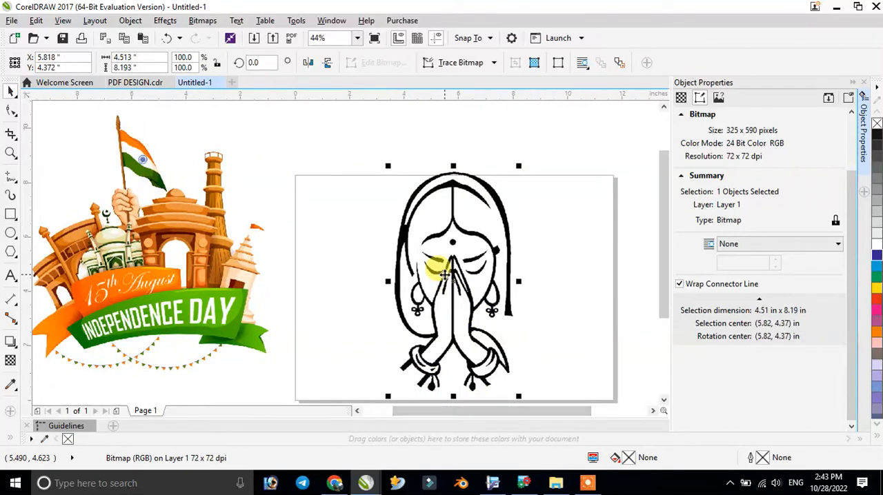
pyautogui.click(102, 237)
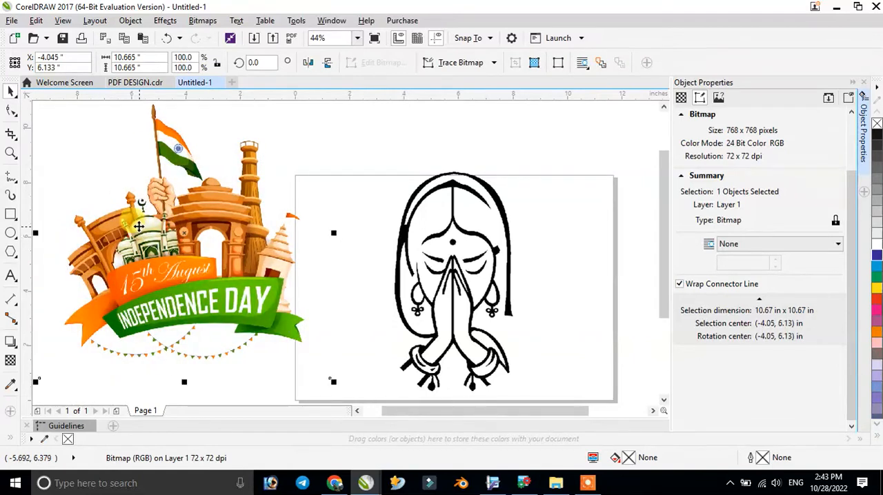
pyautogui.moveTo(139, 228); pyautogui.dragTo(141, 245)
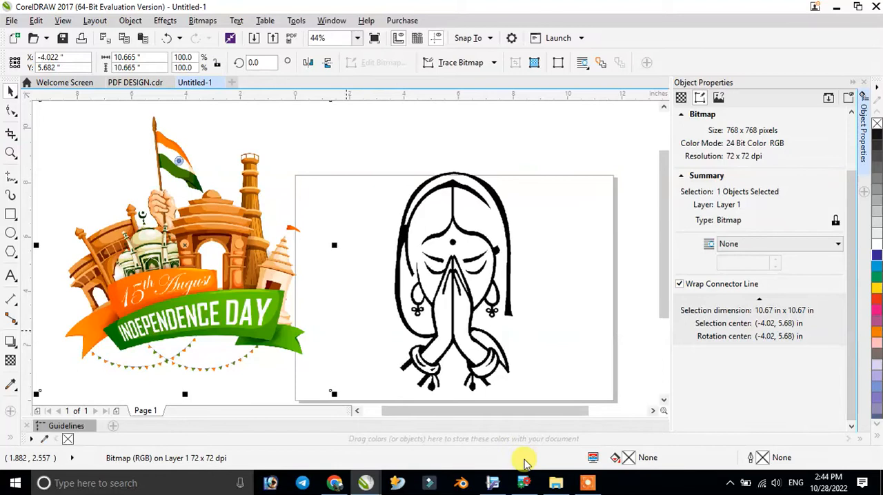
# - Examine the pixel edges of the arch in the Independence Day artwork at increasing magnifications
pyautogui.click(10, 153)
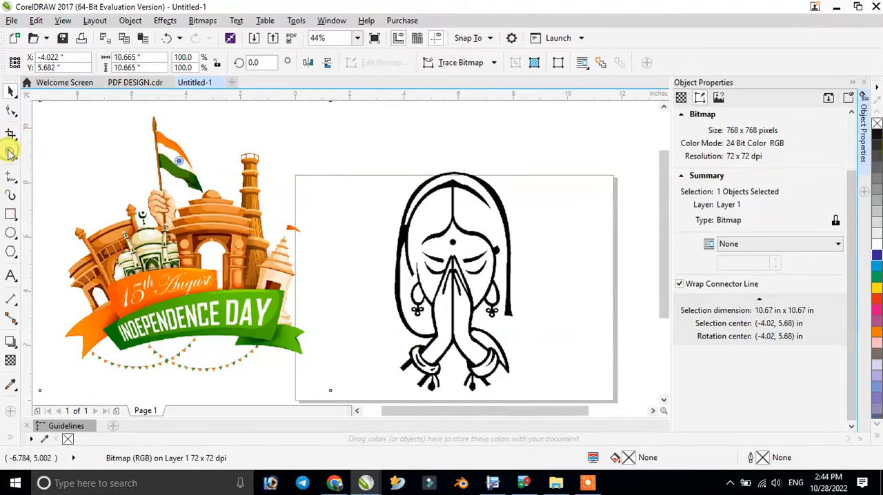
pyautogui.click(131, 193)
pyautogui.click(475, 317)
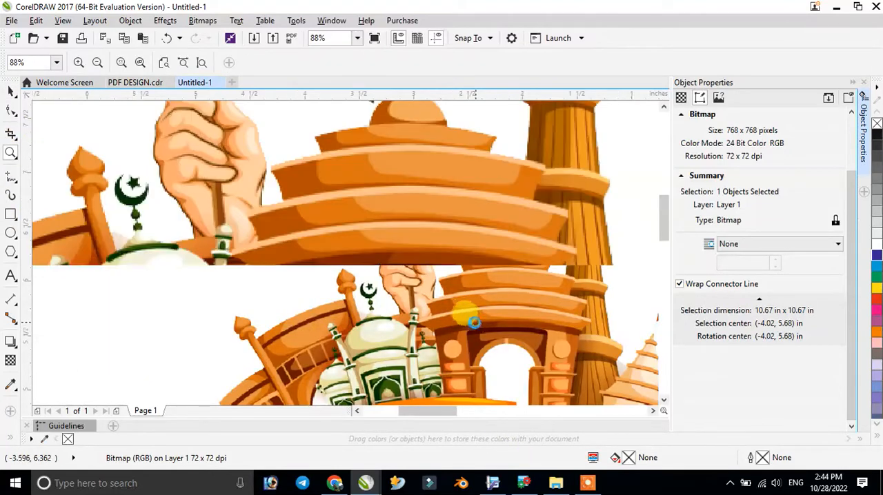
pyautogui.click(398, 302)
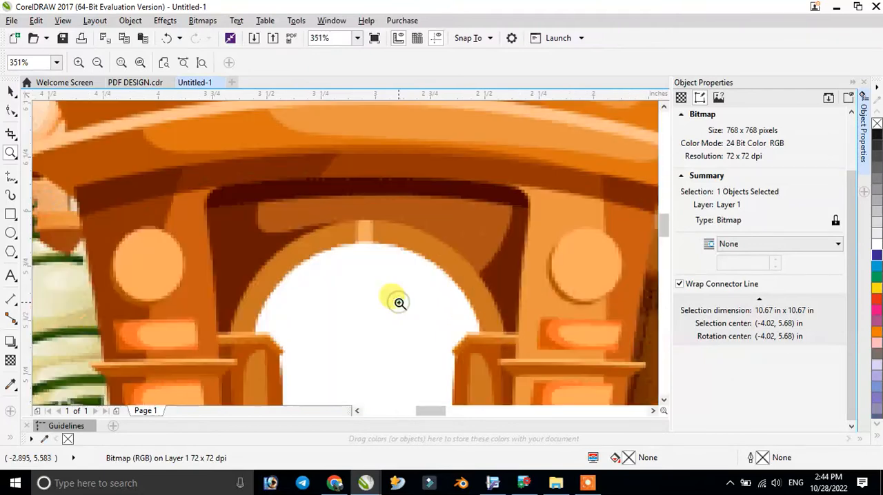
pyautogui.click(363, 245)
pyautogui.click(363, 258)
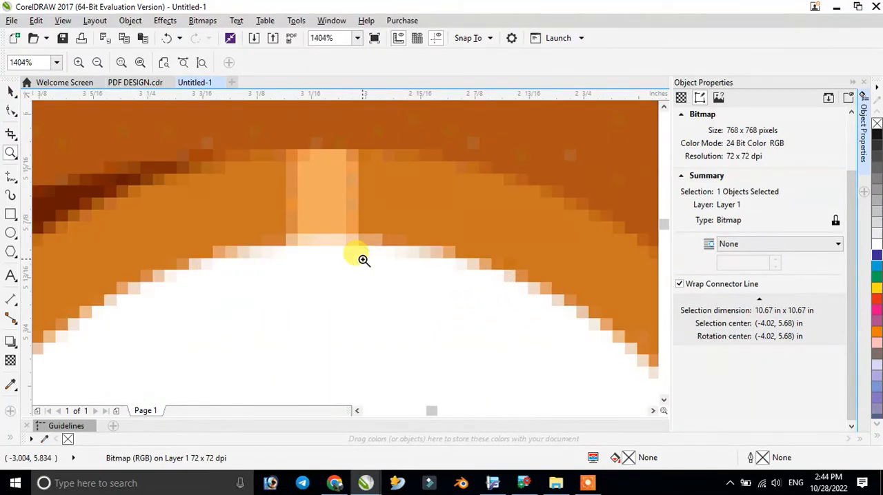
pyautogui.scroll(-10, 364, 259)
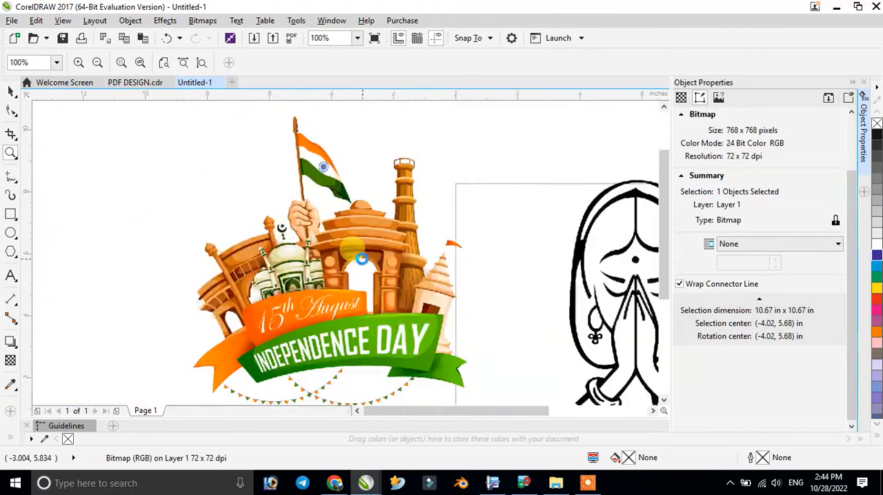
pyautogui.click(363, 261)
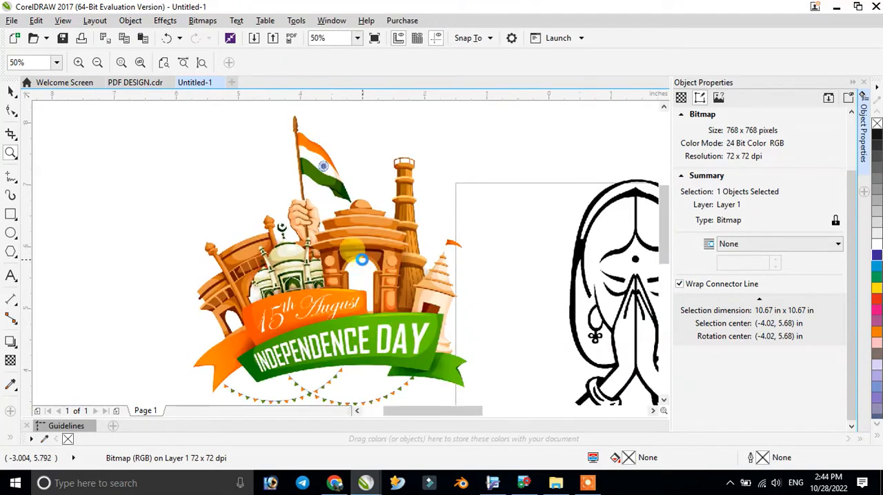
pyautogui.click(363, 262)
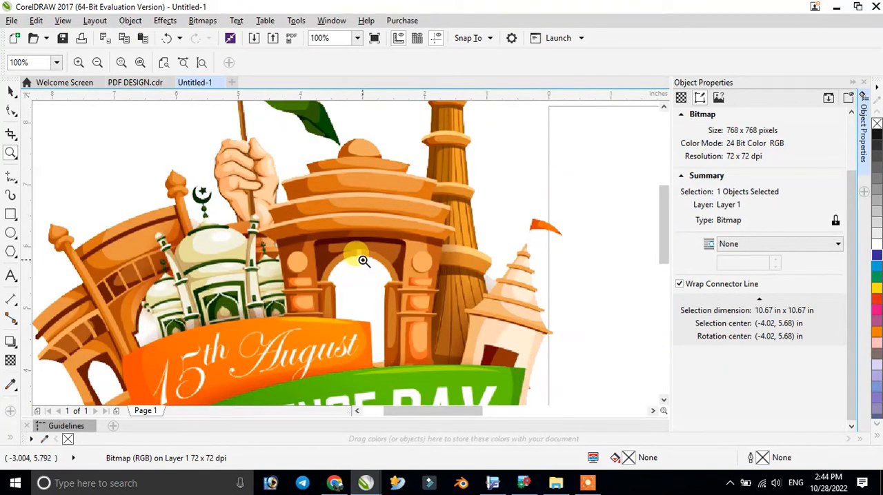
pyautogui.click(363, 262)
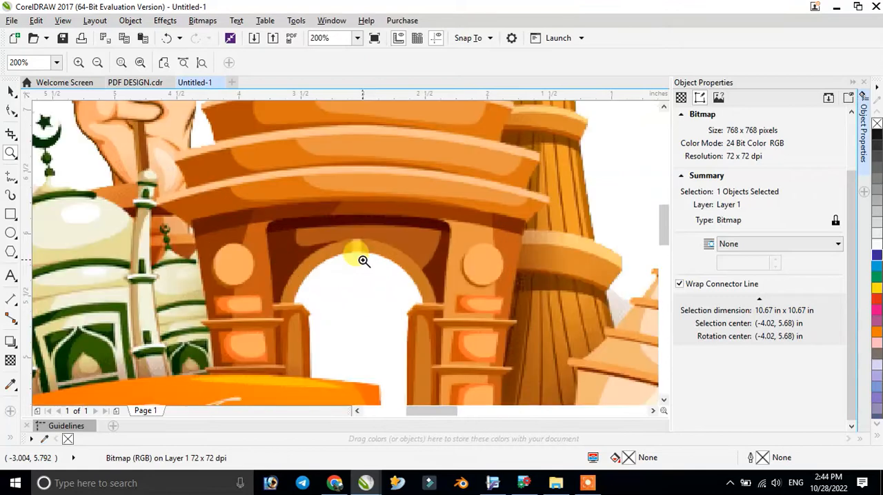
pyautogui.scroll(-3, 363, 261)
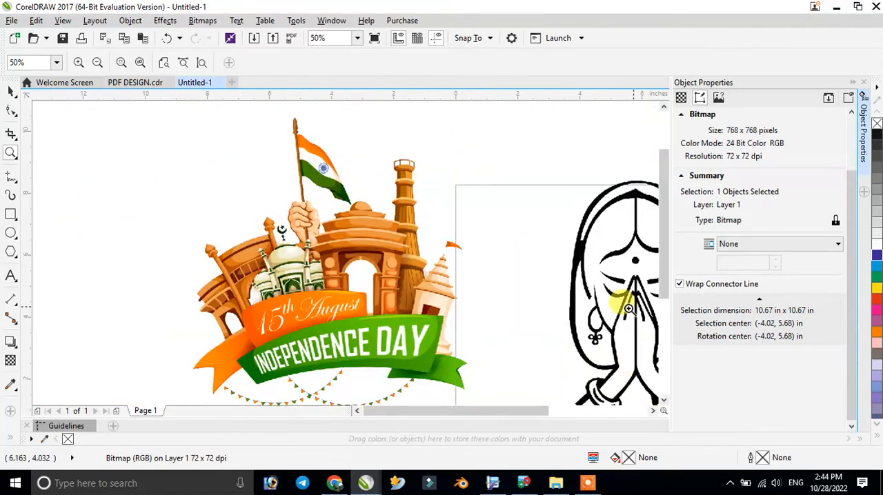
# - Examine the individual pixels of the finger lines in the praying woman drawing at very high magnification
pyautogui.moveTo(527, 412); pyautogui.dragTo(566, 412)
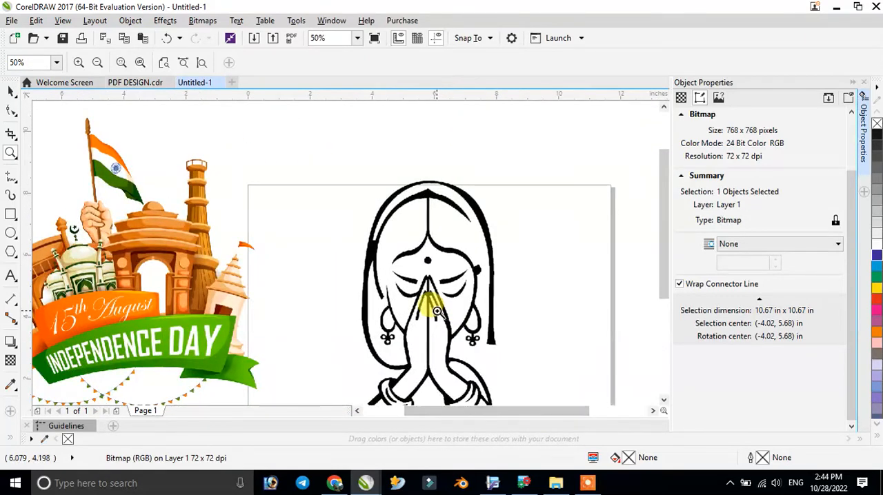
pyautogui.scroll(4, 436, 310)
pyautogui.scroll(2, 436, 310)
pyautogui.scroll(-1, 392, 258)
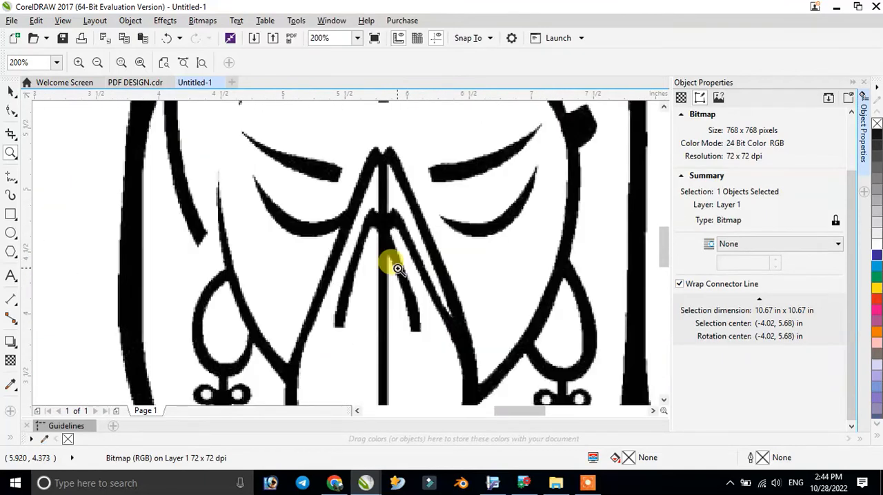
pyautogui.scroll(1, 393, 261)
pyautogui.scroll(5, 398, 269)
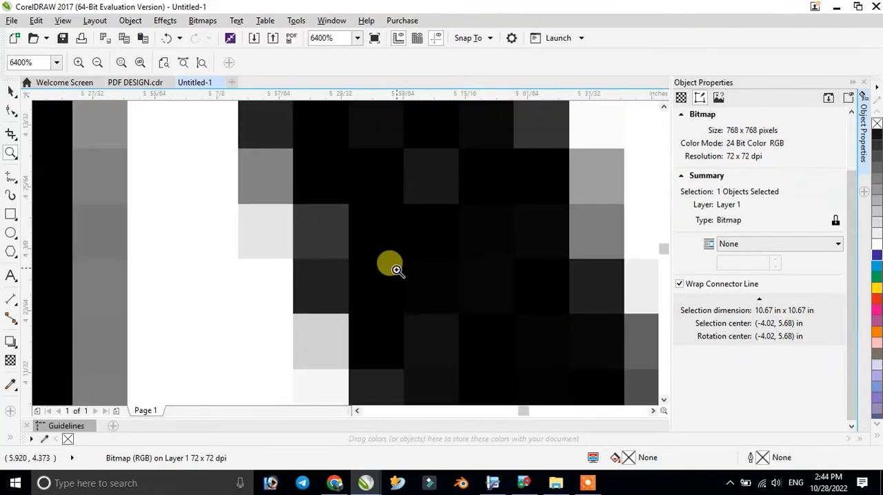
pyautogui.scroll(1, 393, 269)
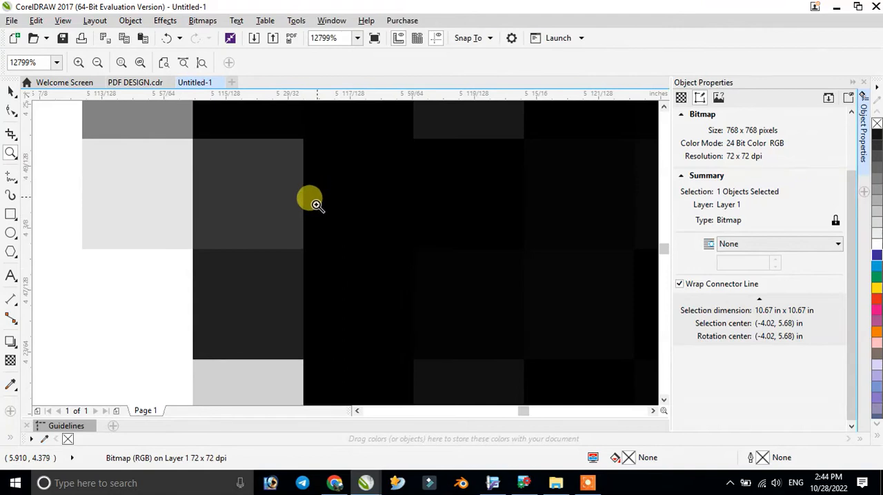
pyautogui.scroll(-2, 351, 288)
pyautogui.scroll(-1, 350, 283)
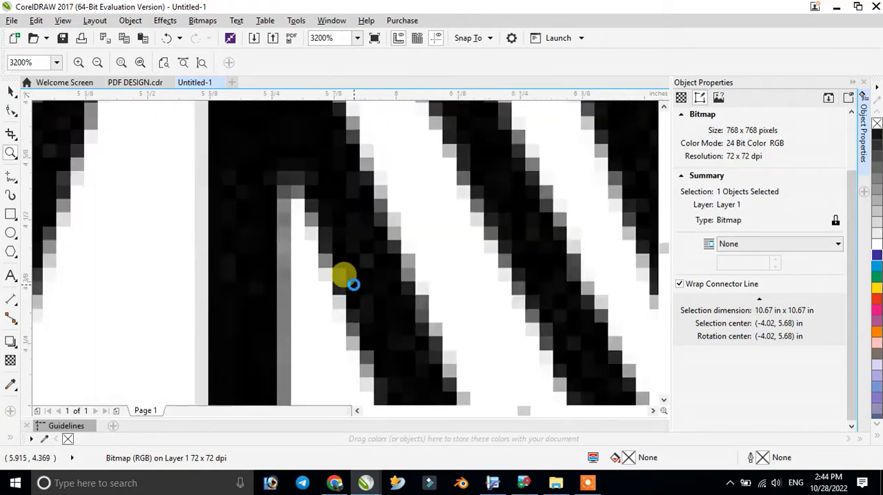
pyautogui.scroll(-1, 353, 284)
pyautogui.scroll(-1, 353, 285)
pyautogui.scroll(3, 349, 279)
pyautogui.scroll(-2, 351, 283)
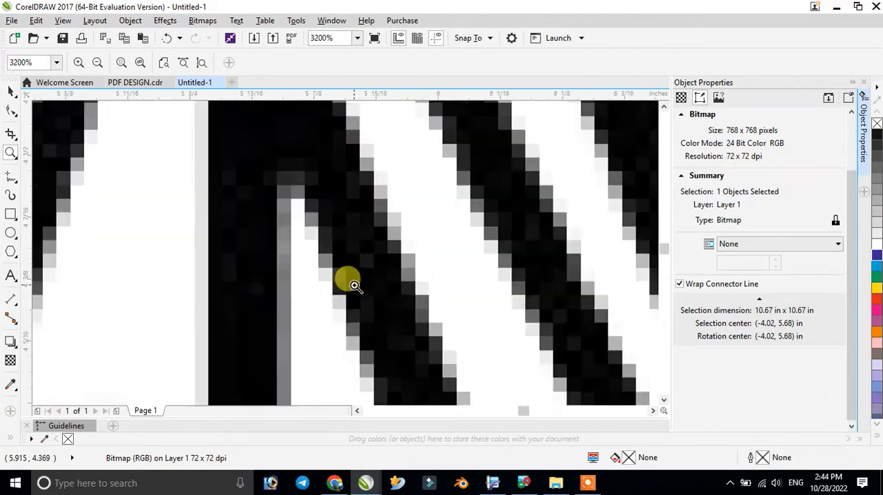
pyautogui.scroll(-2, 354, 285)
pyautogui.scroll(-2, 354, 285)
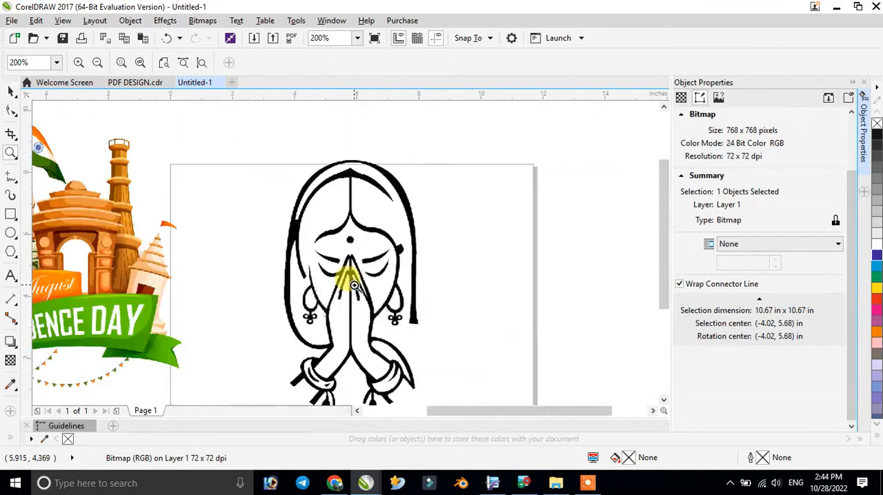
# - Compare the outline edges around the praying woman's hands and face at 200% and 400% zoom, ending with both images in view
pyautogui.scroll(1, 354, 285)
pyautogui.scroll(1, 354, 285)
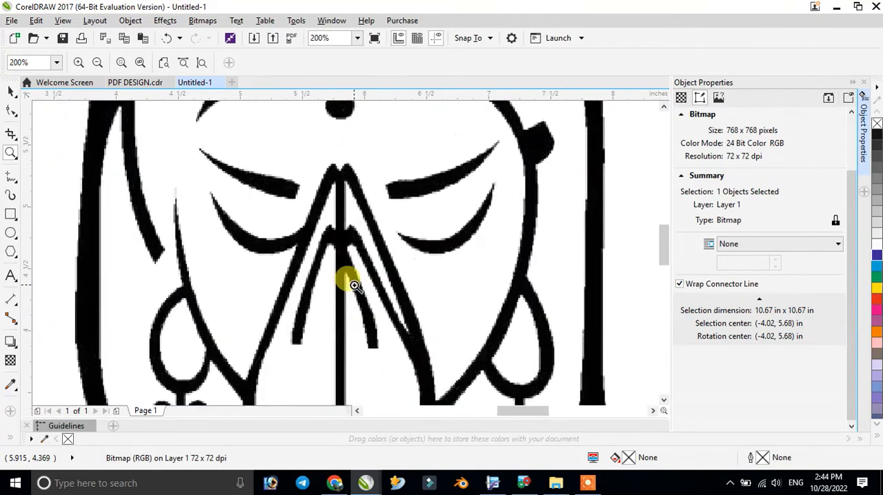
pyautogui.scroll(1, 353, 285)
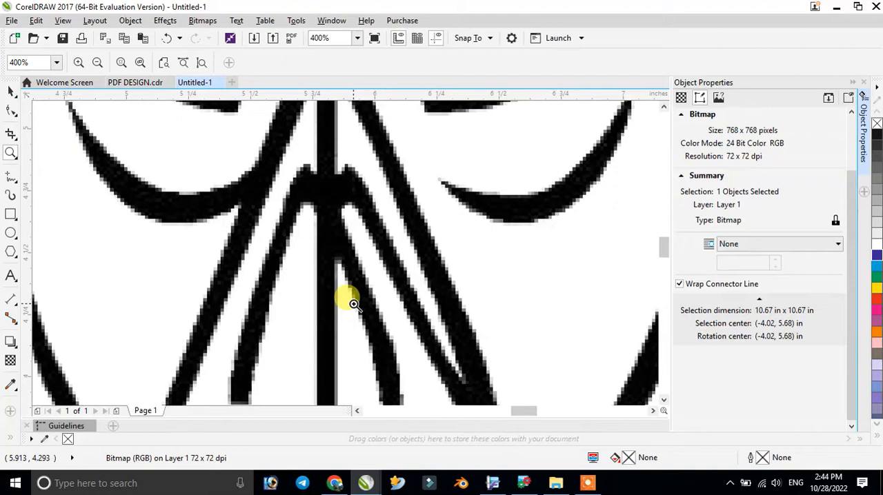
pyautogui.scroll(-1, 347, 293)
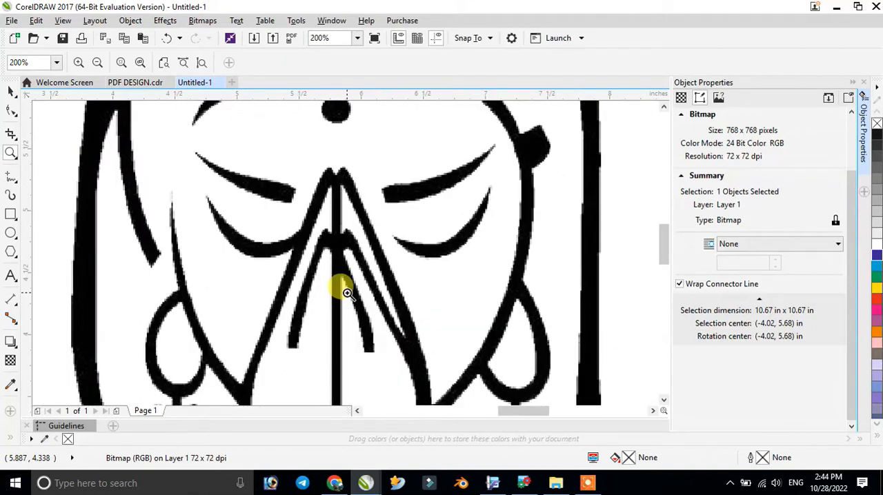
pyautogui.scroll(-2, 347, 293)
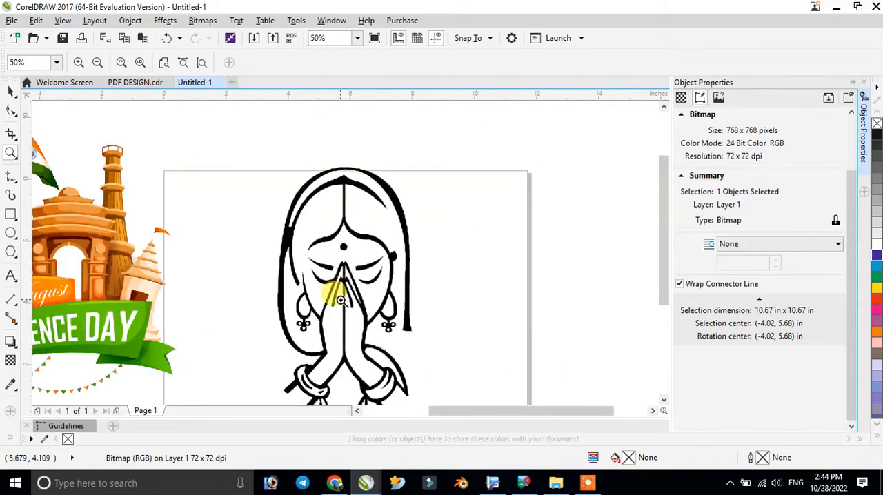
pyautogui.scroll(2, 316, 296)
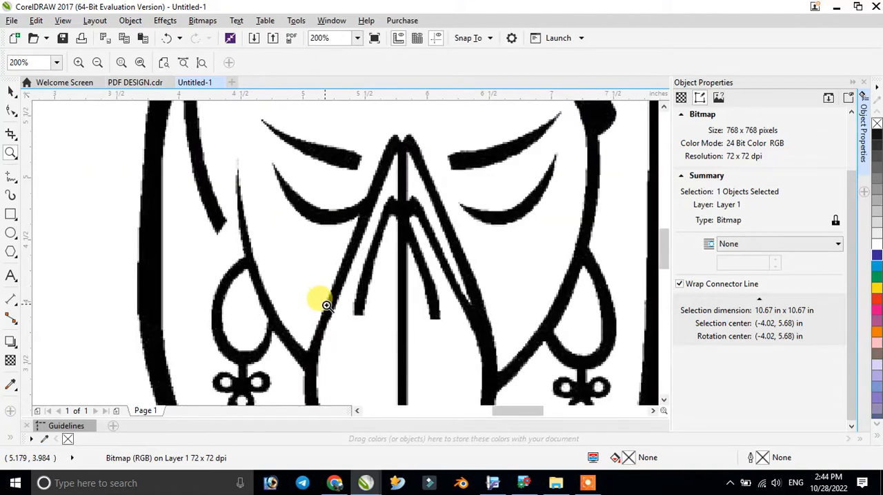
pyautogui.scroll(1, 326, 305)
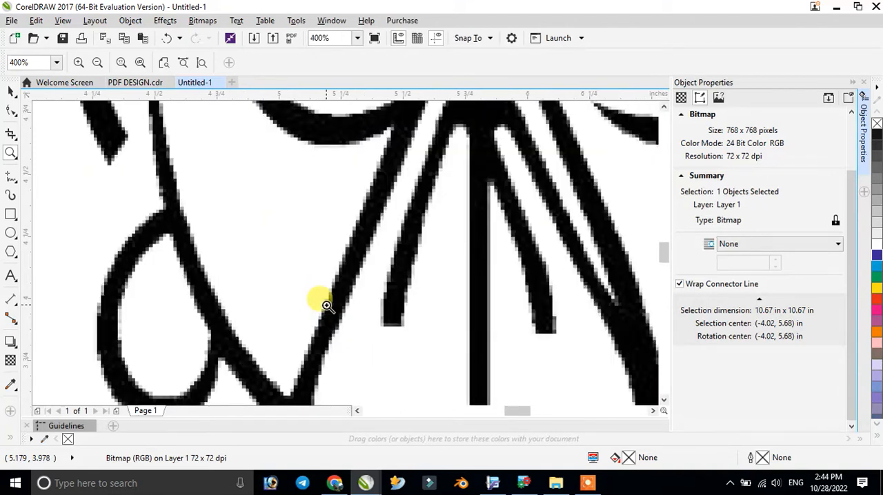
pyautogui.scroll(-2, 326, 305)
pyautogui.scroll(-4, 332, 302)
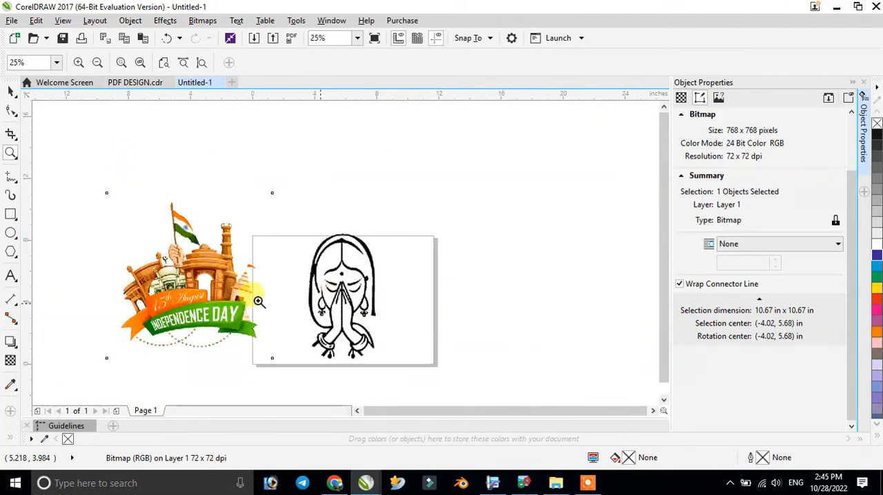
# - Reposition the Independence Day artwork beside the page, centred at about X -5.0, Y 5.9 in
pyautogui.click(11, 91)
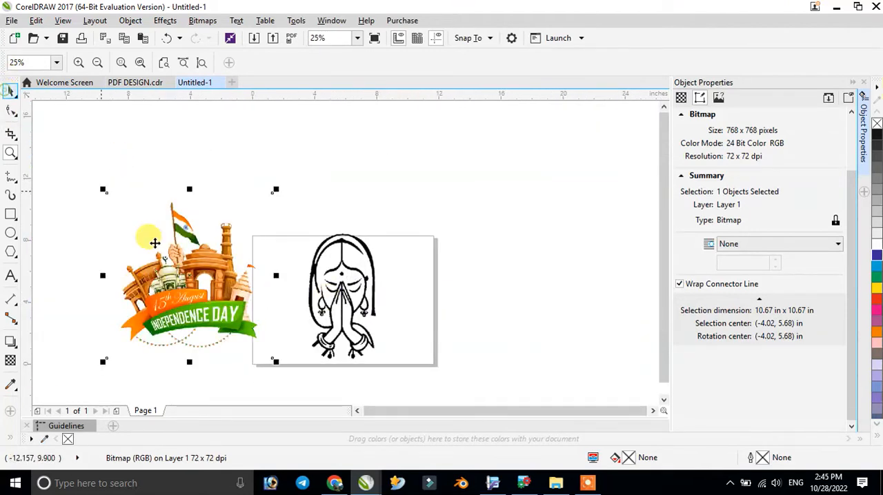
pyautogui.moveTo(189, 296); pyautogui.dragTo(171, 277)
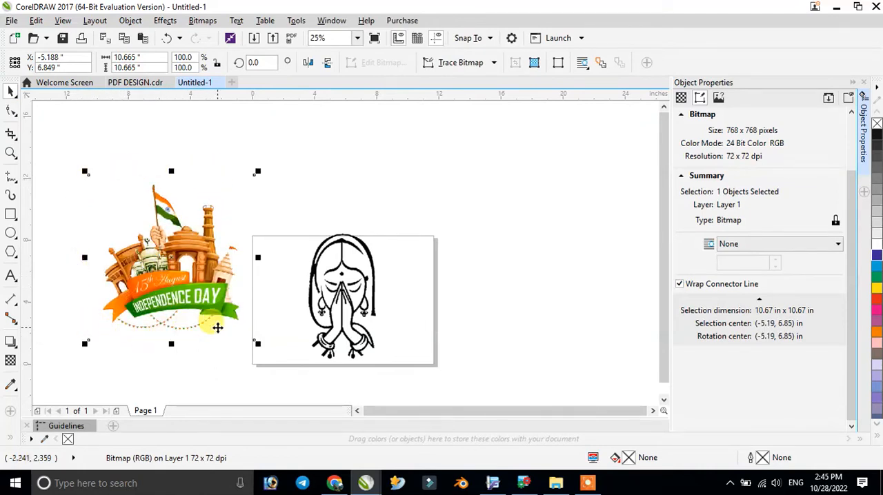
pyautogui.moveTo(181, 255); pyautogui.dragTo(184, 270)
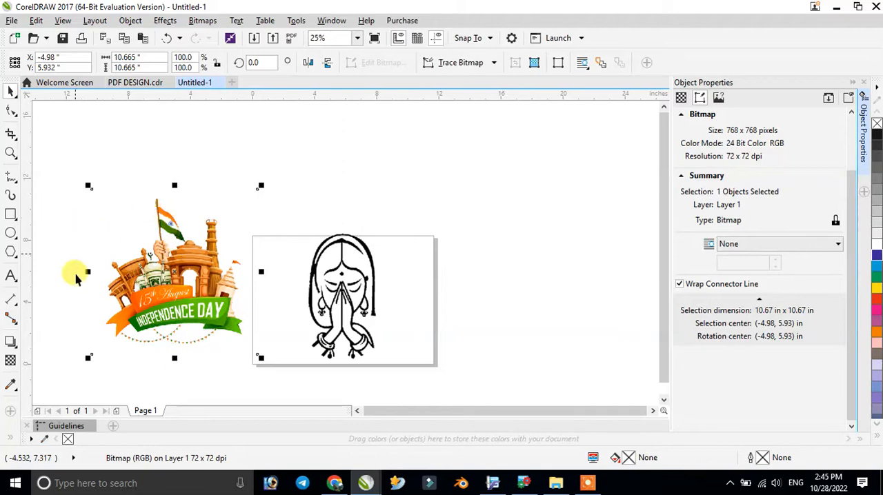
# - Crop the Independence Day artwork closely around its content to about 9.0 x 9.5 in and shift it slightly toward the page
pyautogui.click(11, 135)
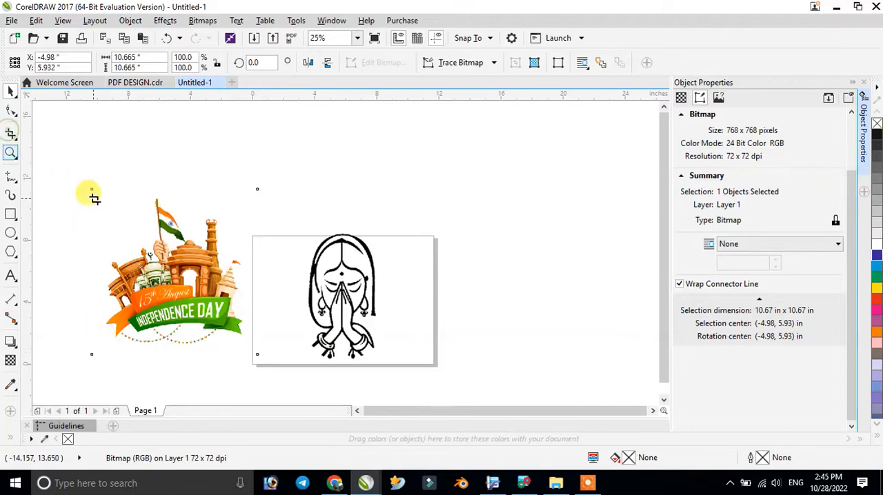
pyautogui.moveTo(101, 193); pyautogui.dragTo(246, 345)
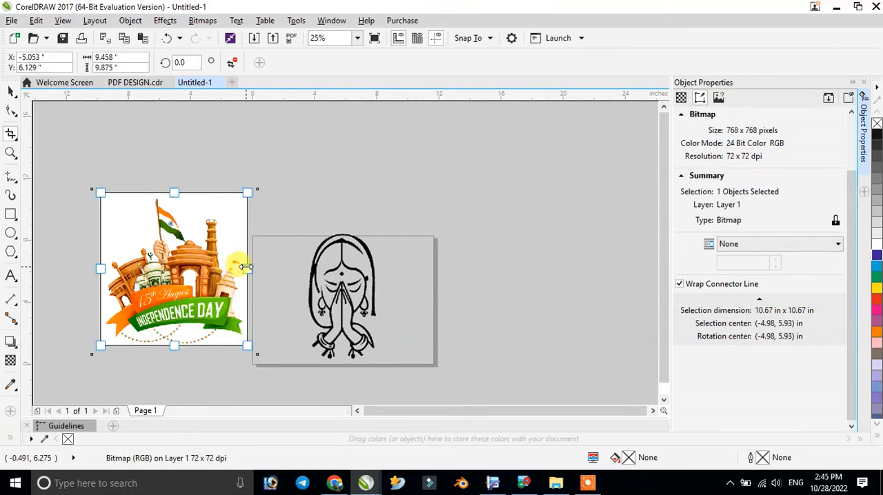
pyautogui.moveTo(246, 267); pyautogui.dragTo(243, 267)
pyautogui.moveTo(100, 269); pyautogui.dragTo(104, 268)
pyautogui.moveTo(174, 194); pyautogui.dragTo(173, 198)
pyautogui.press('Return')
pyautogui.click(11, 91)
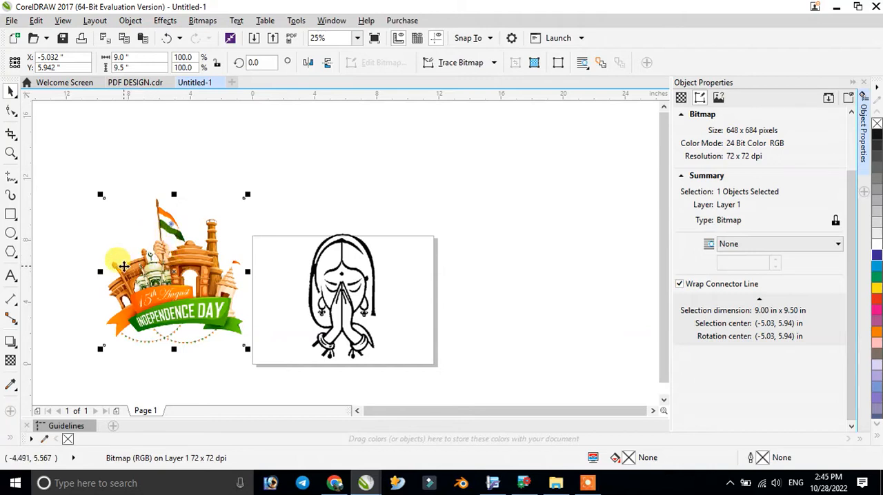
pyautogui.moveTo(149, 280); pyautogui.dragTo(158, 275)
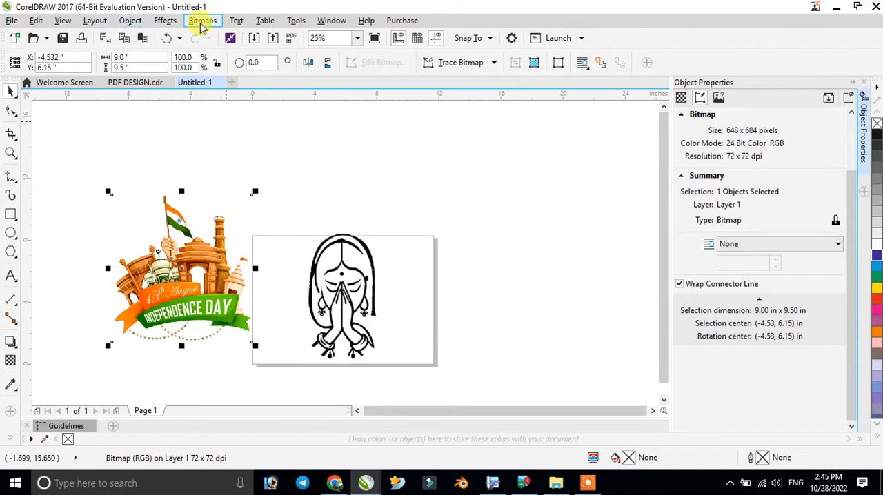
# - Duplicate the Independence Day artwork to the page's opposite side at about X 18.9, Y 7.4 in, and raise the original to about Y 7.4 in
pyautogui.click(202, 22)
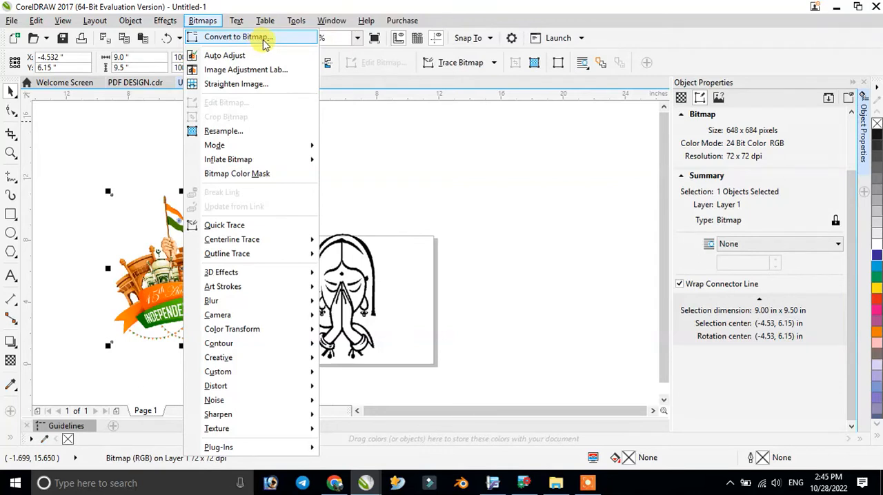
pyautogui.click(402, 146)
pyautogui.click(185, 237)
pyautogui.click(185, 238)
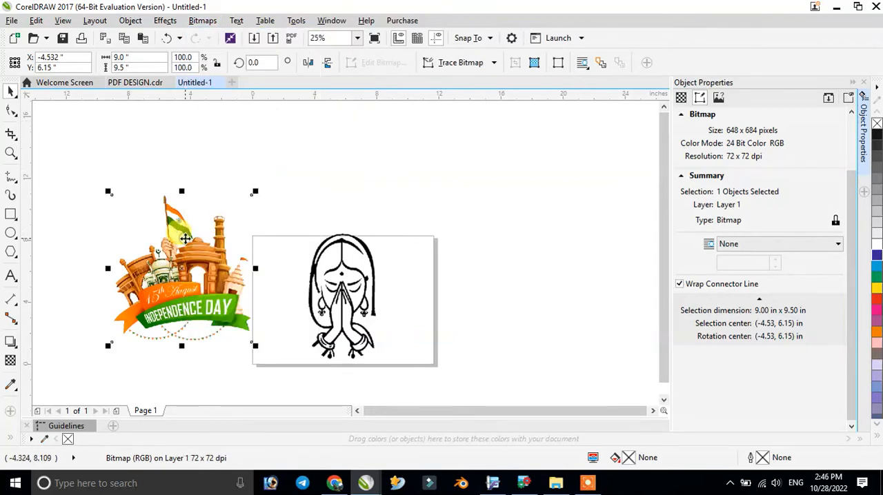
pyautogui.click(185, 238)
pyautogui.moveTo(186, 245); pyautogui.dragTo(549, 231)
pyautogui.moveTo(185, 265); pyautogui.dragTo(181, 246)
pyautogui.click(550, 254)
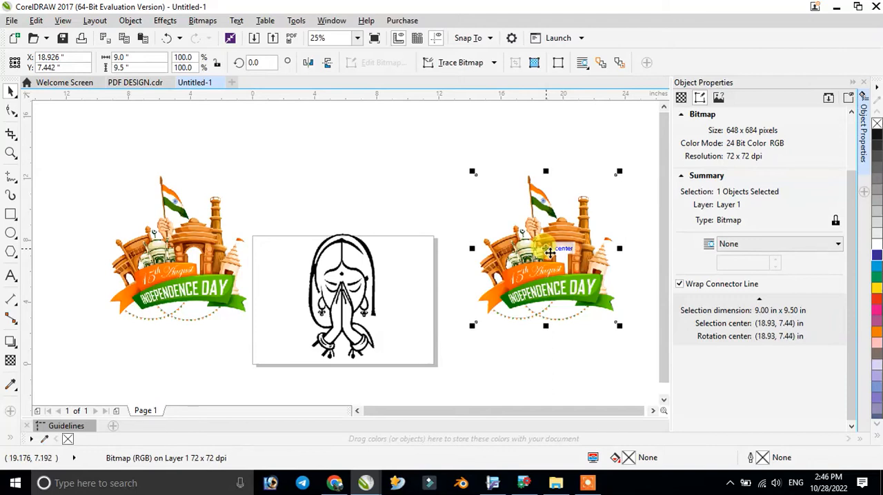
# - Add the text BEFORE above the original artwork, enlarge it to heading size and shift it slightly to sit over the artwork
pyautogui.click(182, 249)
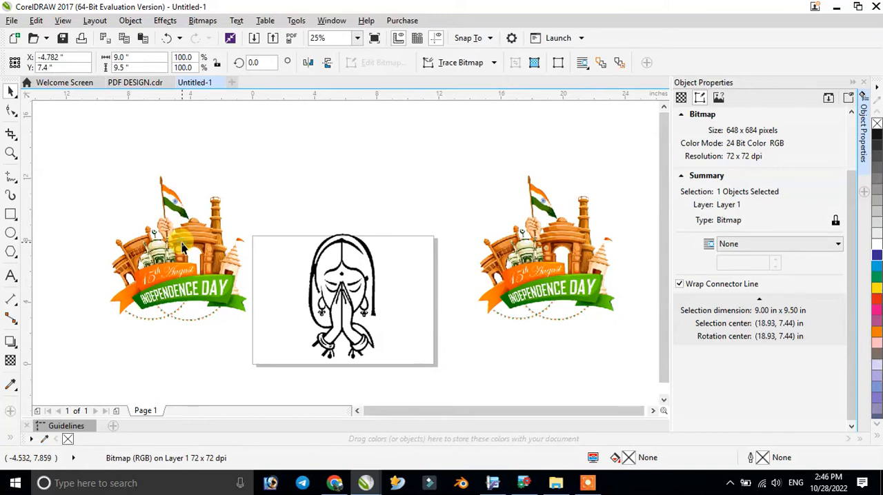
pyautogui.click(10, 277)
pyautogui.click(143, 154)
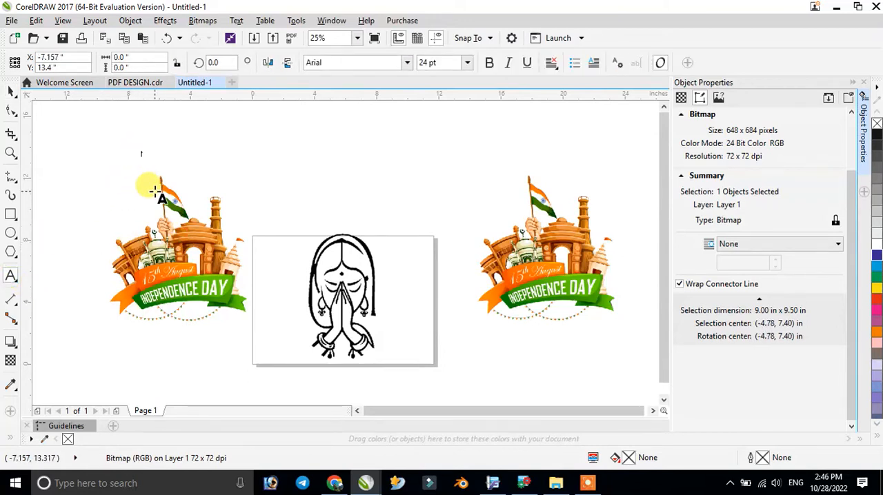
pyautogui.write('BEFORE')
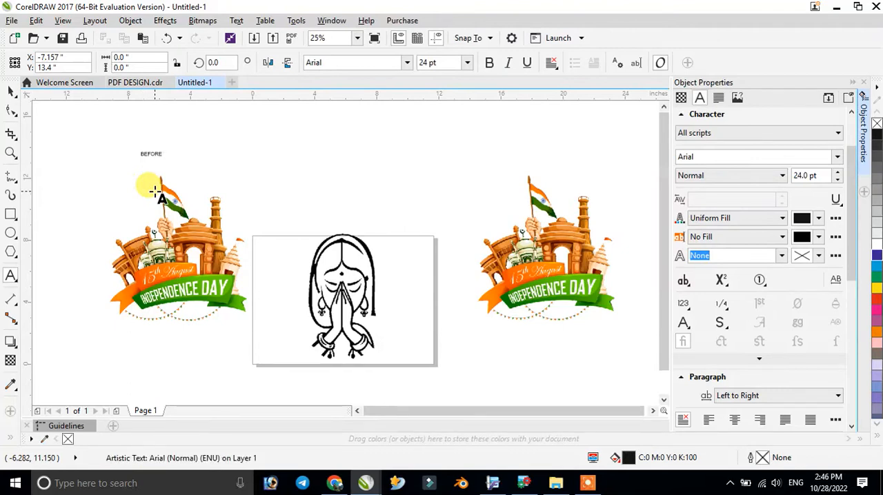
pyautogui.moveTo(165, 155); pyautogui.dragTo(232, 200)
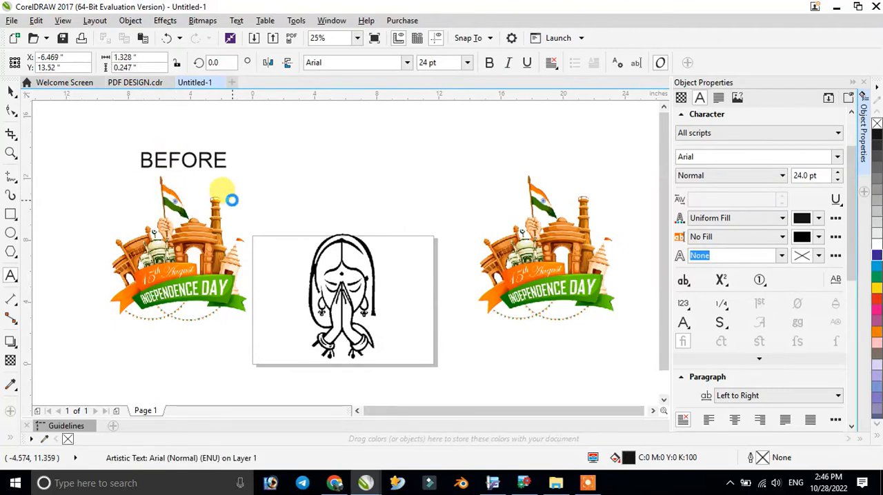
pyautogui.click(10, 93)
pyautogui.moveTo(183, 159)
pyautogui.mouseDown()
pyautogui.moveTo(159, 150)
pyautogui.moveTo(168, 158)
pyautogui.mouseUp()
# - Add the text AFTER above the duplicated artwork, scaled to about 145 pt and placed at about X 18.5, Y 13.7 in
pyautogui.click(12, 276)
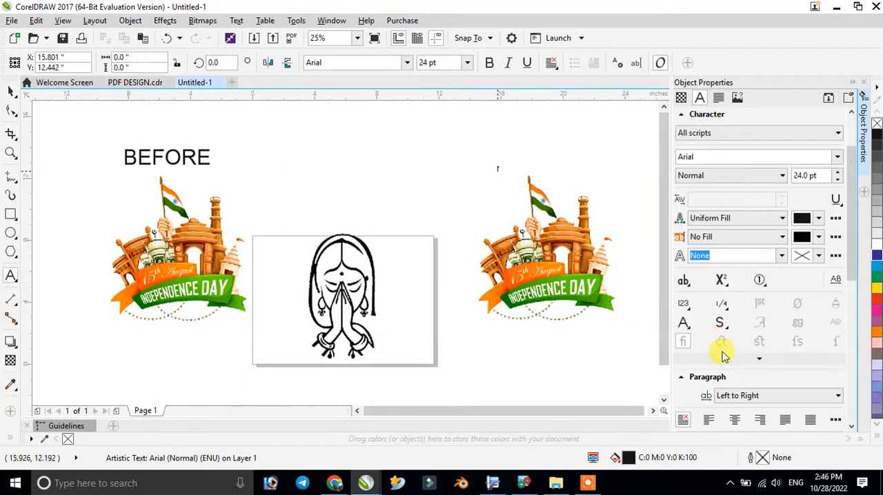
pyautogui.write('AFTER')
pyautogui.moveTo(532, 411); pyautogui.dragTo(536, 410)
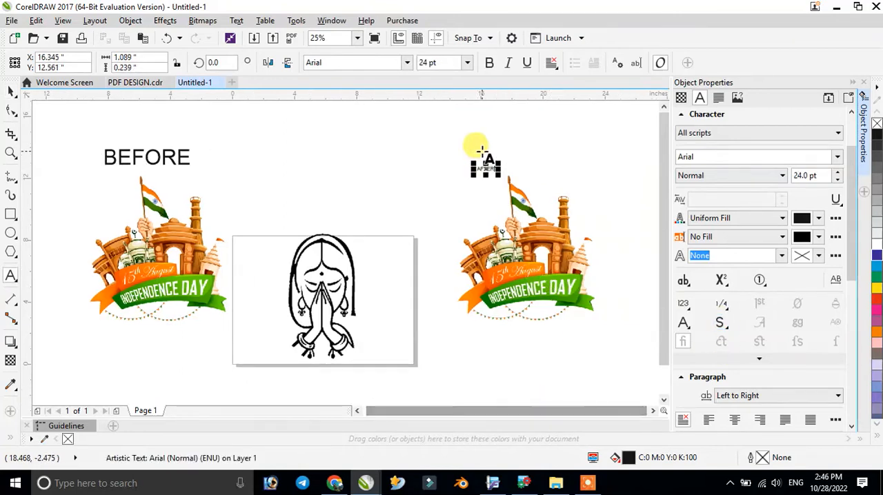
pyautogui.moveTo(500, 158); pyautogui.dragTo(587, 131)
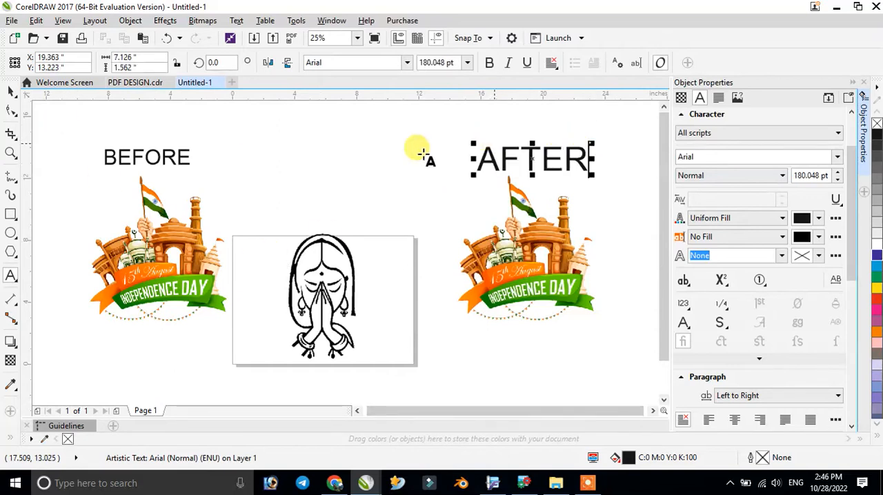
pyautogui.click(10, 91)
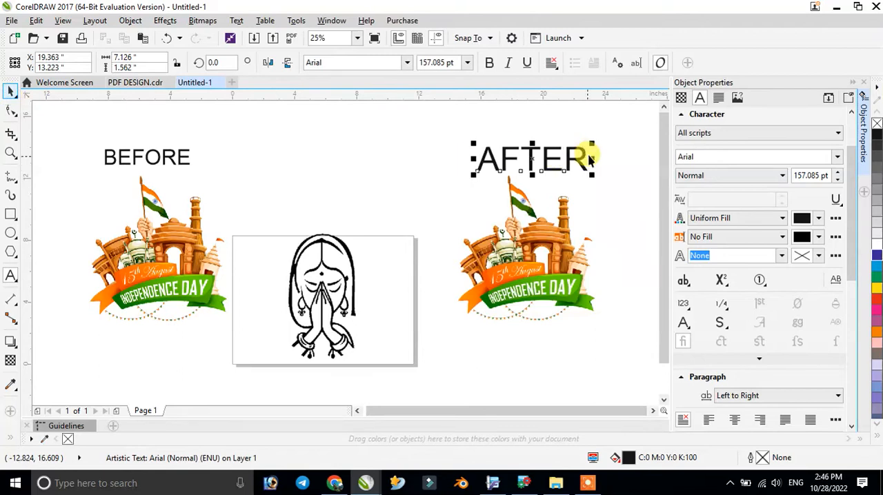
pyautogui.moveTo(588, 138)
pyautogui.mouseDown()
pyautogui.moveTo(575, 134)
pyautogui.moveTo(585, 144)
pyautogui.mouseUp()
pyautogui.moveTo(518, 167)
pyautogui.mouseDown()
pyautogui.moveTo(516, 154)
pyautogui.moveTo(509, 159)
pyautogui.mouseUp()
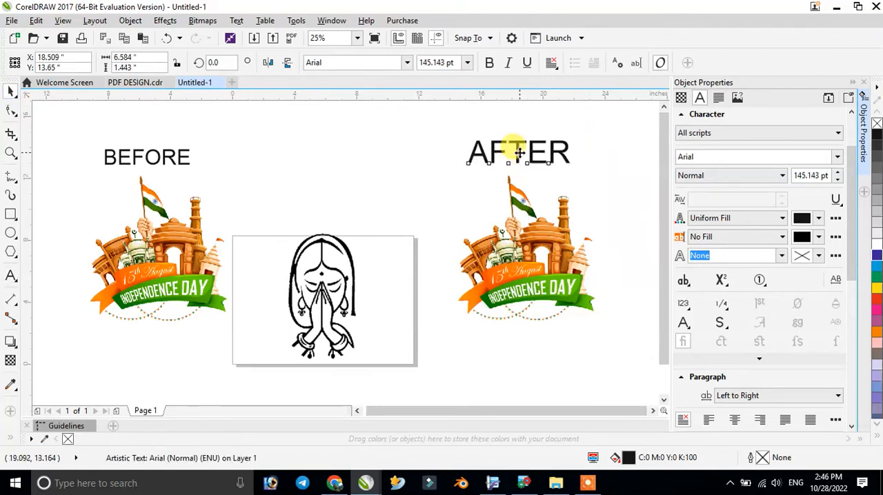
pyautogui.click(588, 482)
pyautogui.click(455, 462)
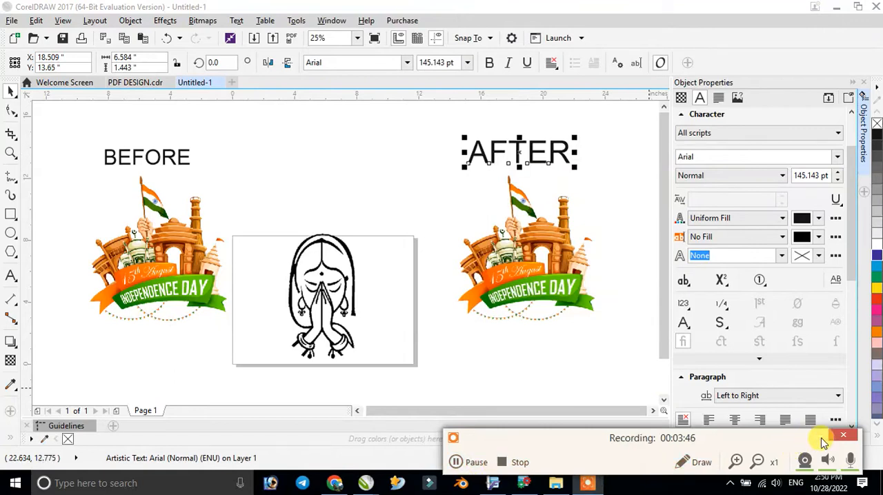
pyautogui.click(821, 438)
# - Reduce the AFTER label to about 100 pt and select the artwork beneath it
pyautogui.moveTo(575, 139)
pyautogui.mouseDown()
pyautogui.moveTo(566, 133)
pyautogui.moveTo(542, 160)
pyautogui.moveTo(561, 159)
pyautogui.moveTo(572, 147)
pyautogui.moveTo(566, 143)
pyautogui.mouseUp()
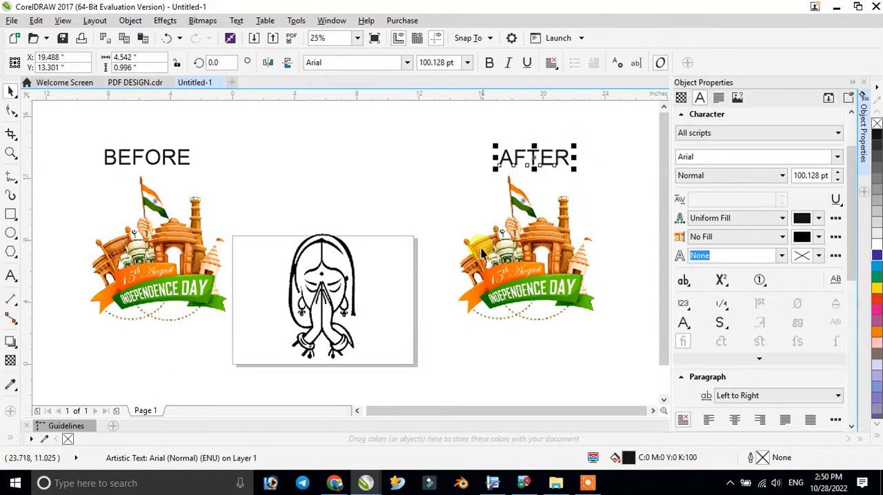
pyautogui.click(176, 283)
pyautogui.click(517, 245)
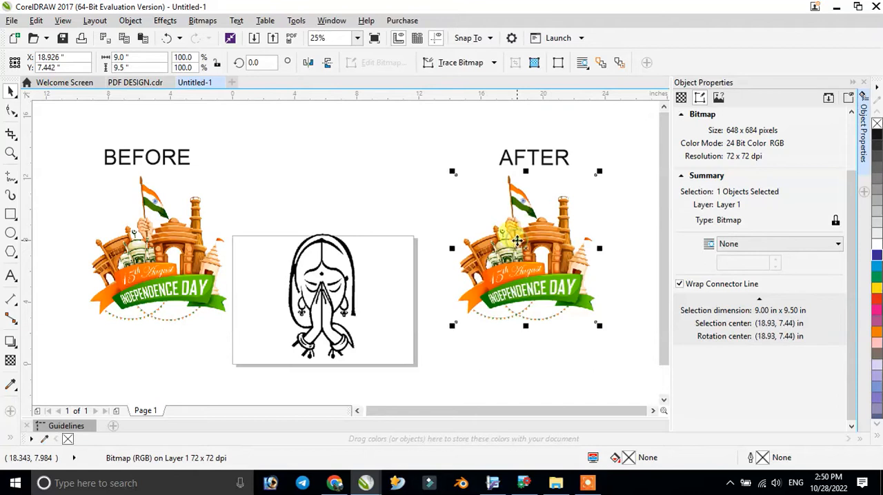
pyautogui.click(202, 25)
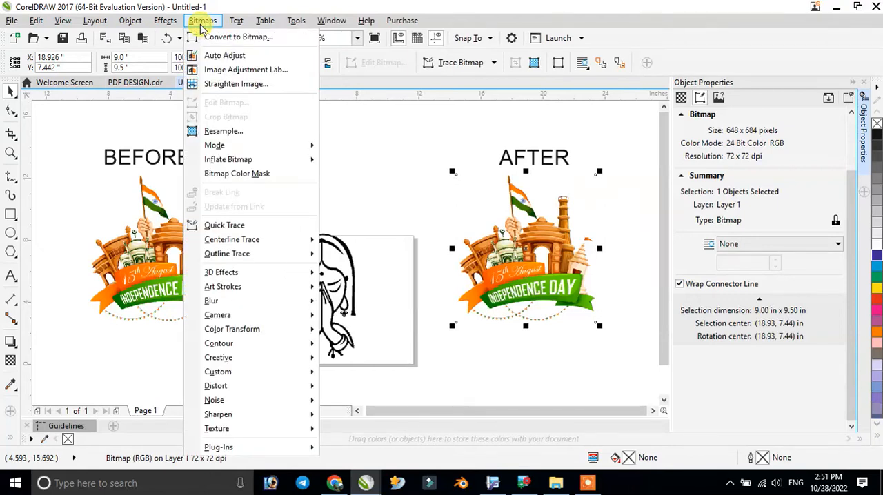
pyautogui.click(238, 38)
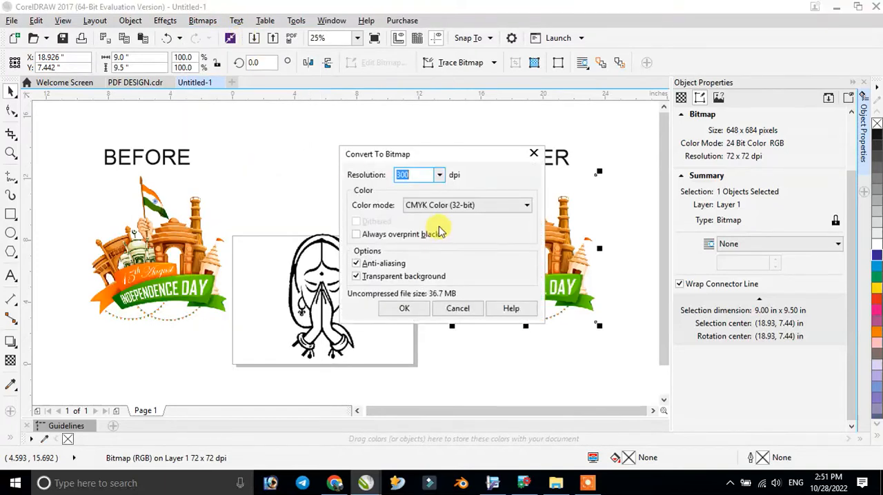
pyautogui.moveTo(407, 155); pyautogui.dragTo(377, 156)
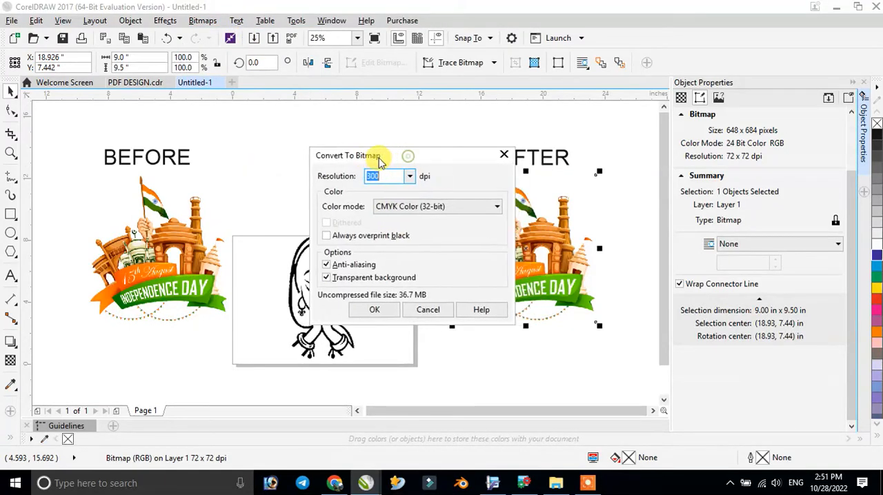
pyautogui.click(409, 178)
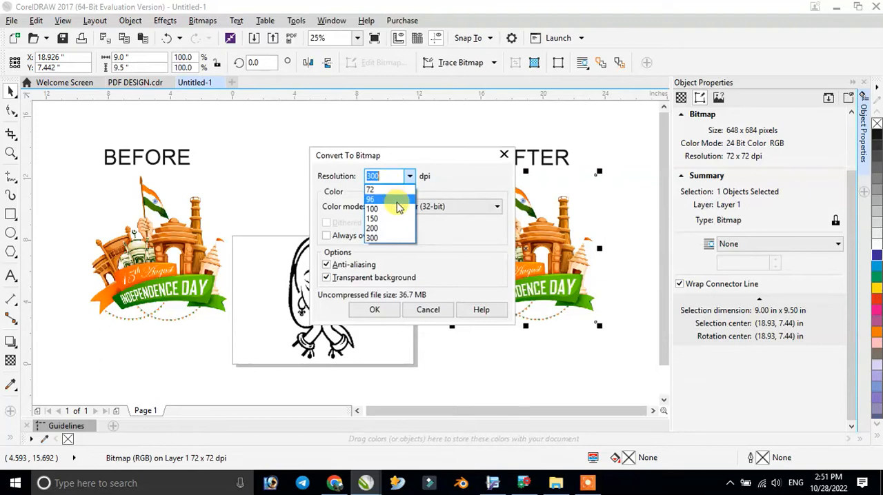
pyautogui.click(502, 159)
pyautogui.click(505, 155)
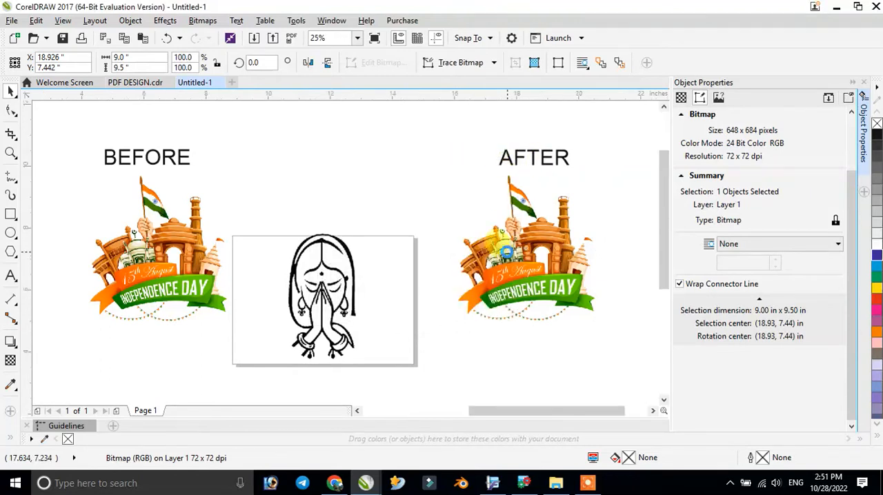
# - Convert the AFTER artwork to a 300 dpi CMYK Color (32-bit) bitmap with anti-aliasing and a transparent background
pyautogui.scroll(5, 506, 251)
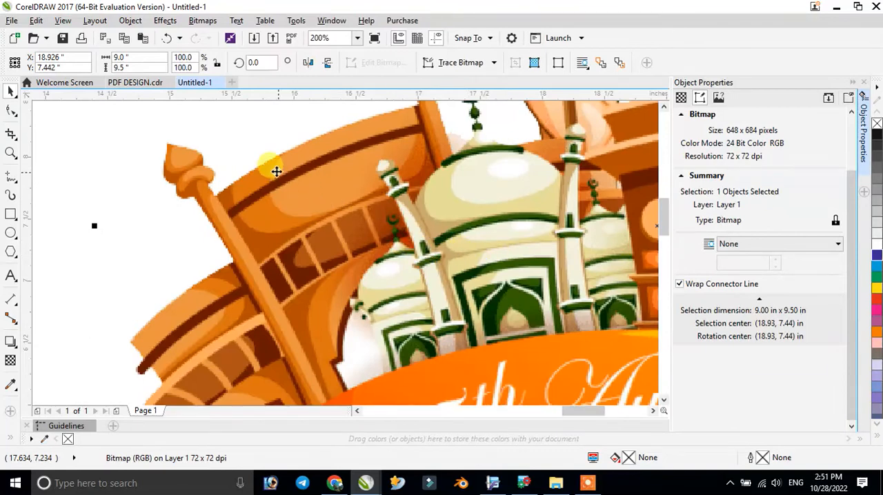
pyautogui.scroll(2, 269, 168)
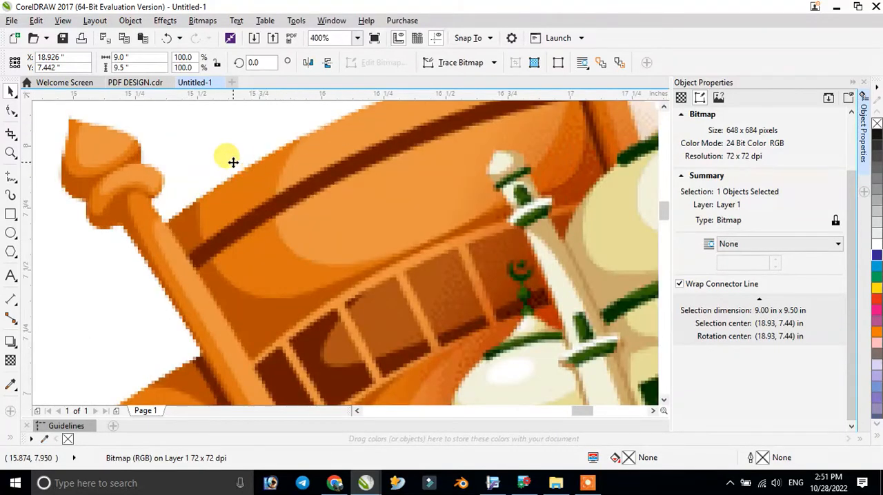
pyautogui.scroll(1, 257, 168)
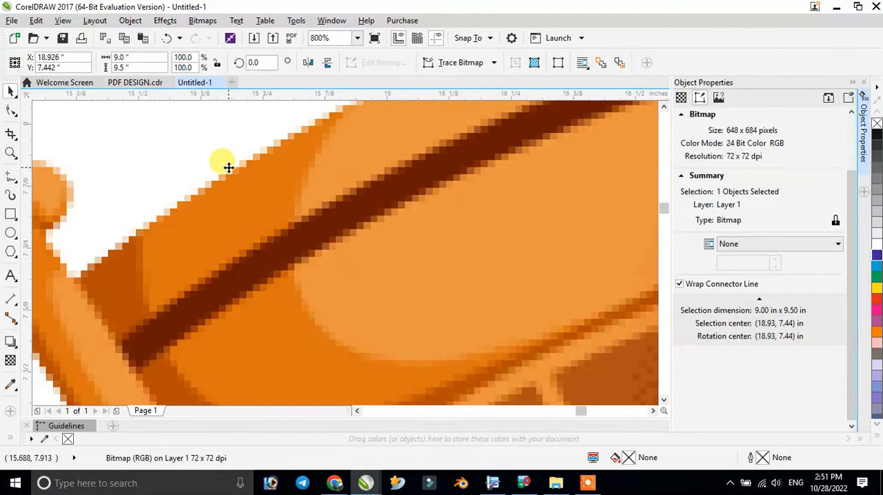
pyautogui.click(203, 21)
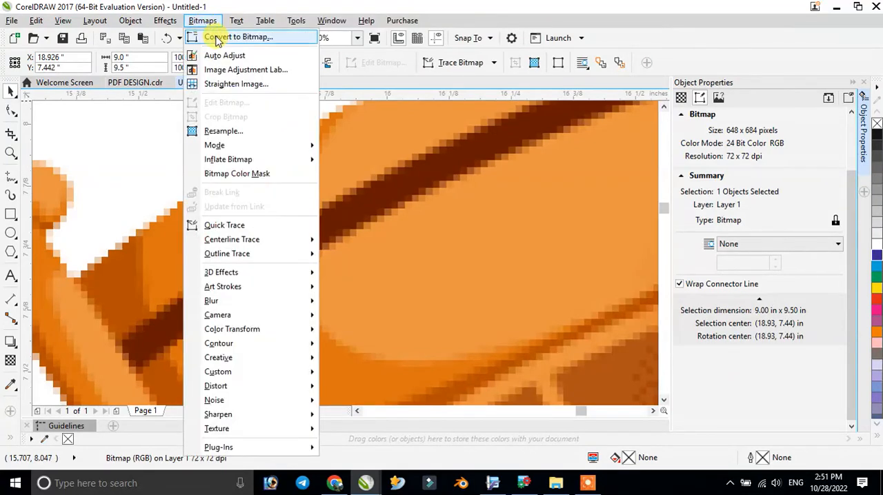
pyautogui.click(218, 33)
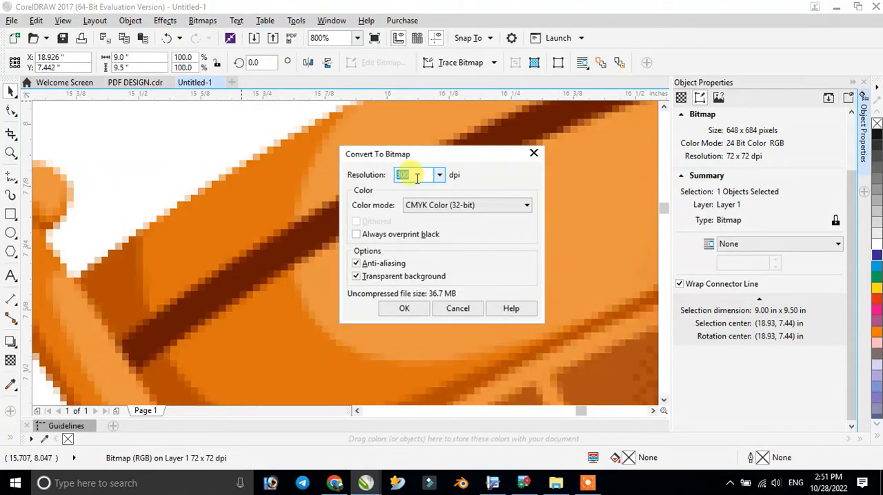
pyautogui.click(478, 211)
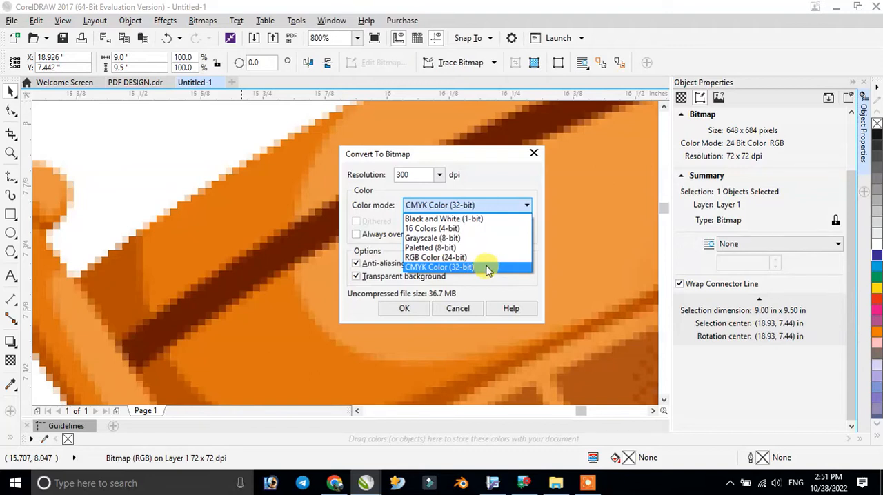
pyautogui.click(450, 154)
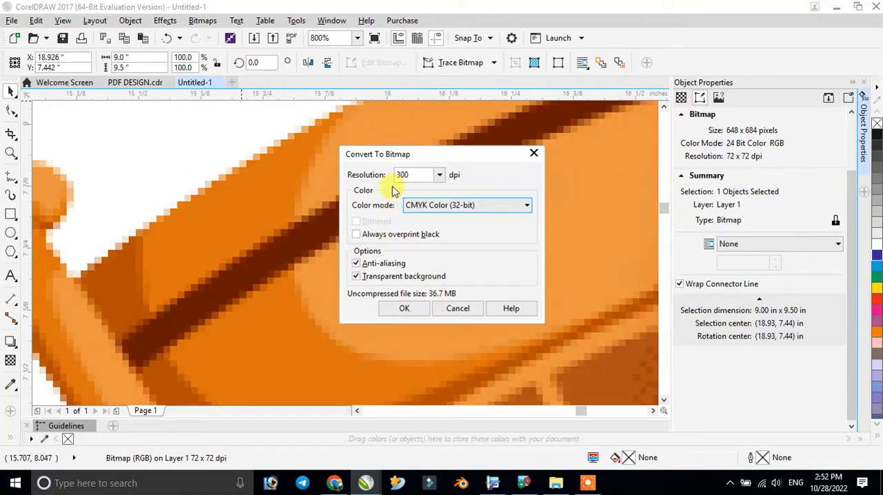
pyautogui.moveTo(396, 157); pyautogui.dragTo(378, 156)
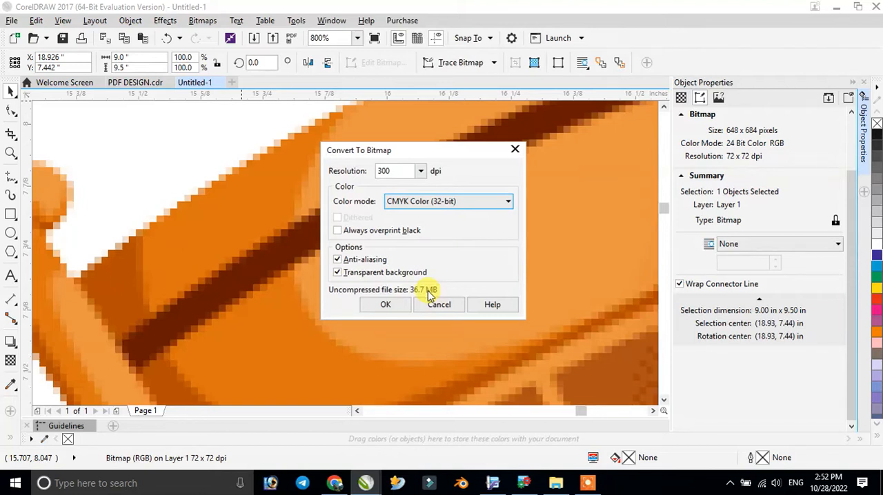
pyautogui.click(387, 305)
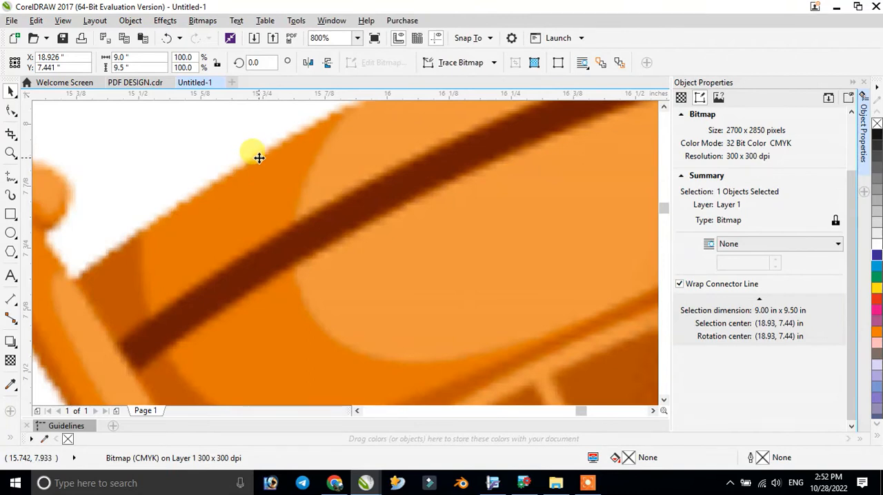
# - Compare the edge pixels of the converted AFTER artwork with those of the BEFORE original at high magnification
pyautogui.scroll(2, 244, 165)
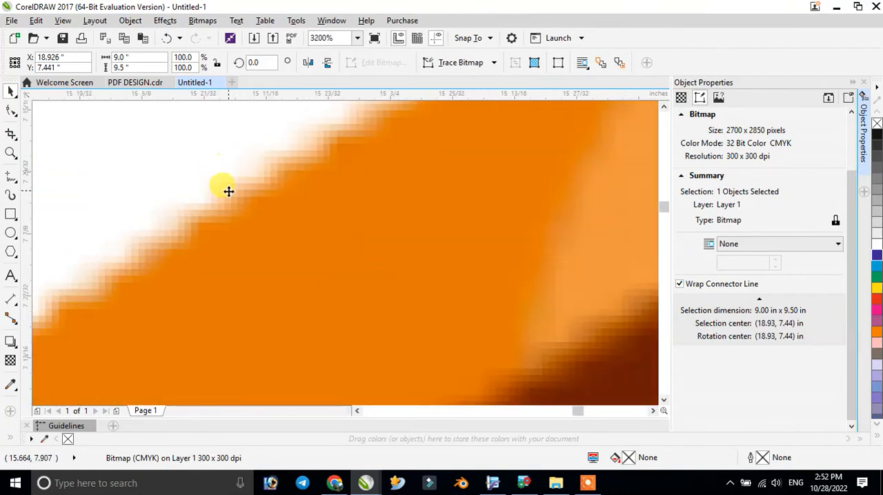
pyautogui.scroll(-4, 229, 192)
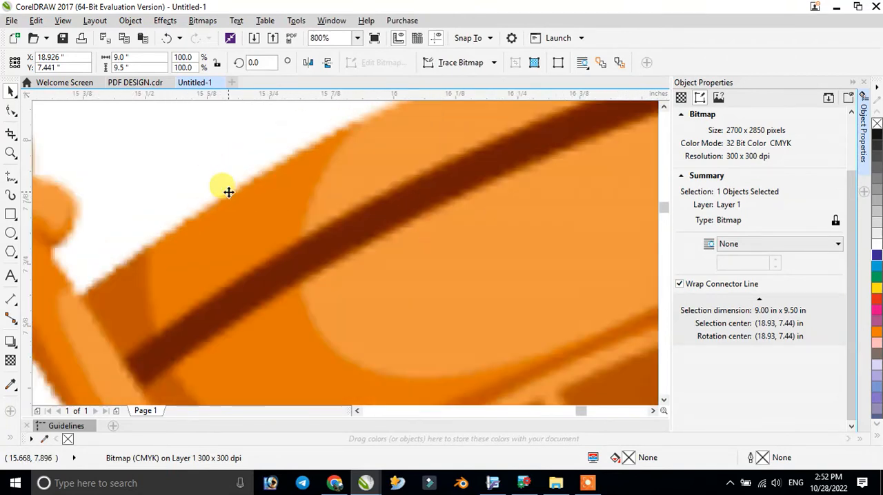
pyautogui.scroll(-3, 228, 192)
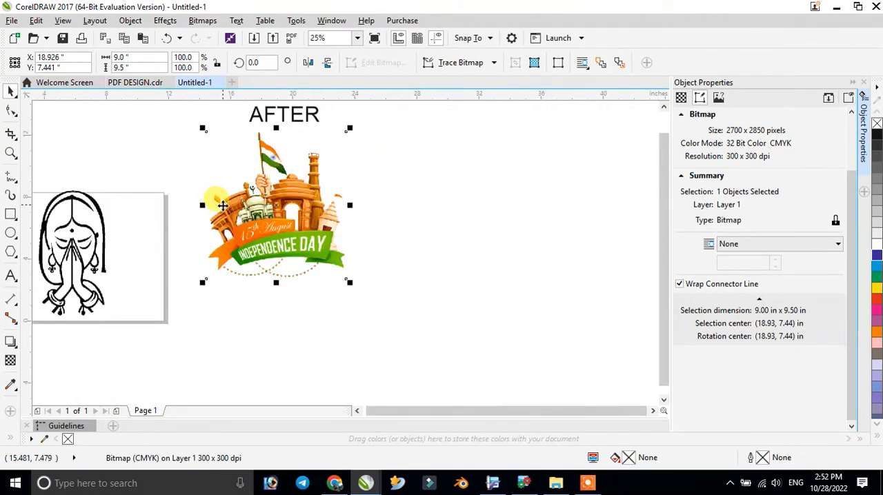
pyautogui.click(356, 38)
pyautogui.click(351, 53)
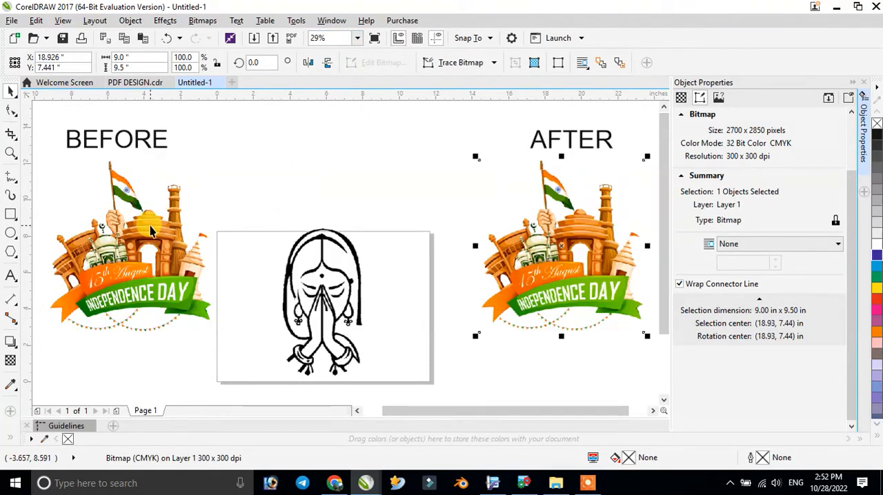
pyautogui.scroll(3, 148, 228)
pyautogui.scroll(3, 208, 213)
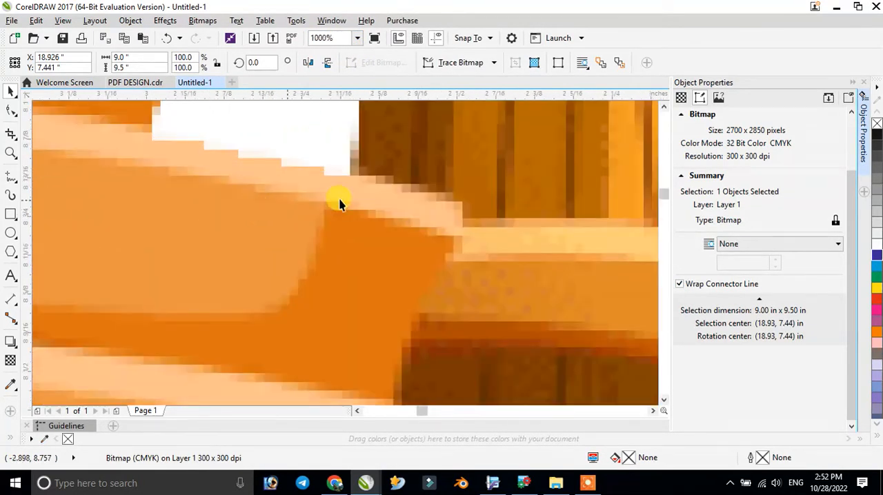
pyautogui.scroll(-3, 345, 211)
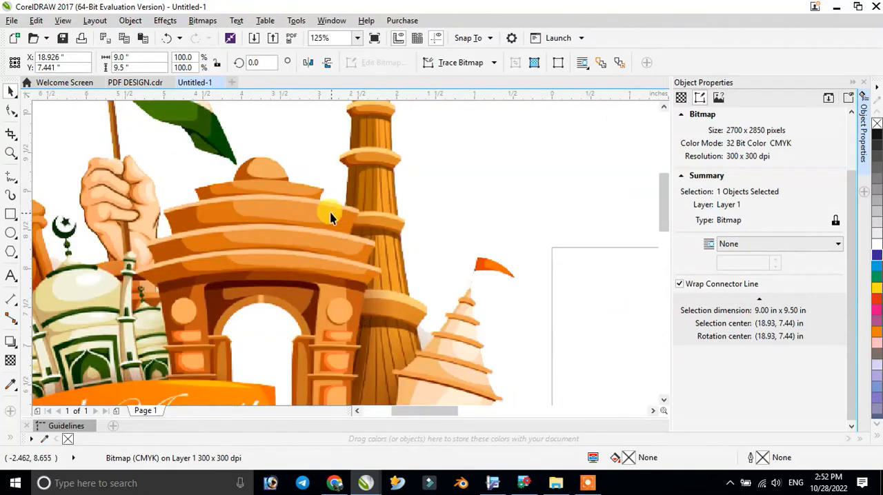
# - Examine the roof edge beside the tower in the BEFORE artwork and the same spot in the AFTER artwork up close
pyautogui.scroll(5, 343, 210)
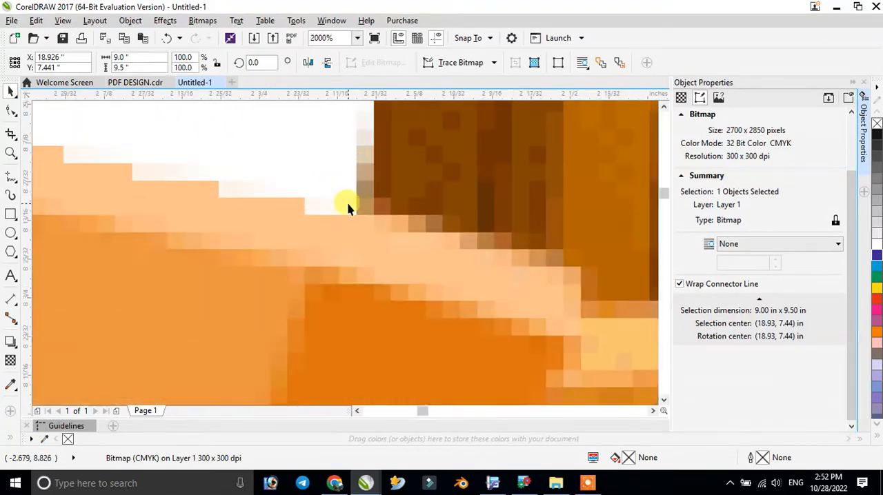
pyautogui.scroll(2, 368, 214)
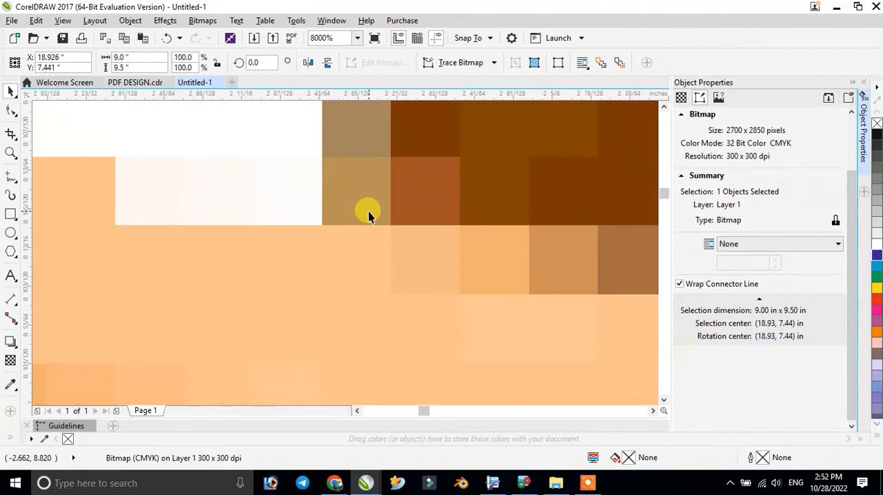
pyautogui.scroll(-10, 369, 214)
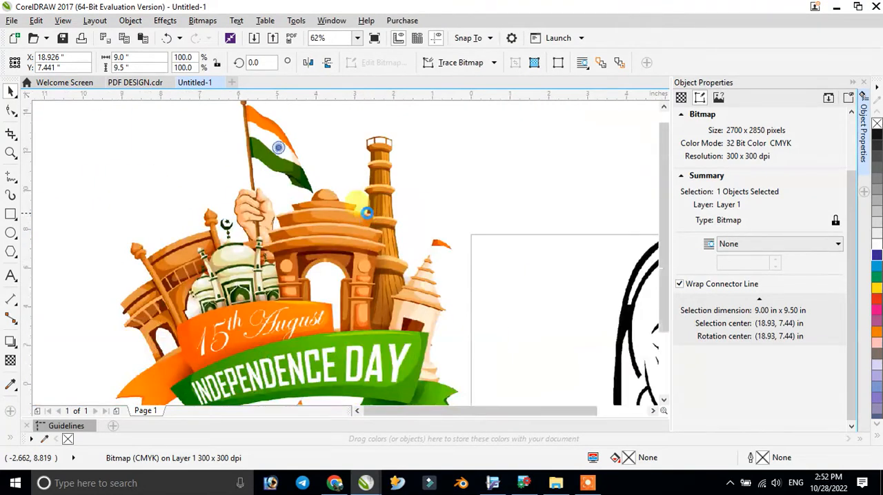
pyautogui.scroll(3, 594, 214)
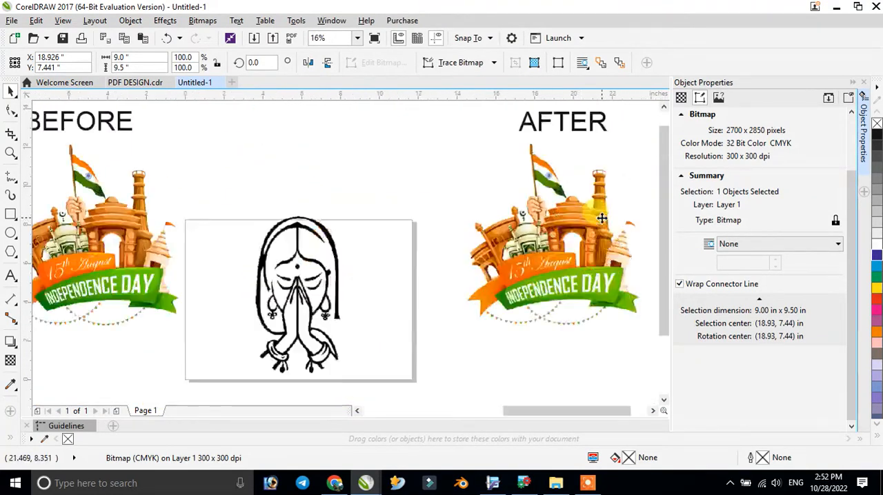
pyautogui.scroll(9, 594, 188)
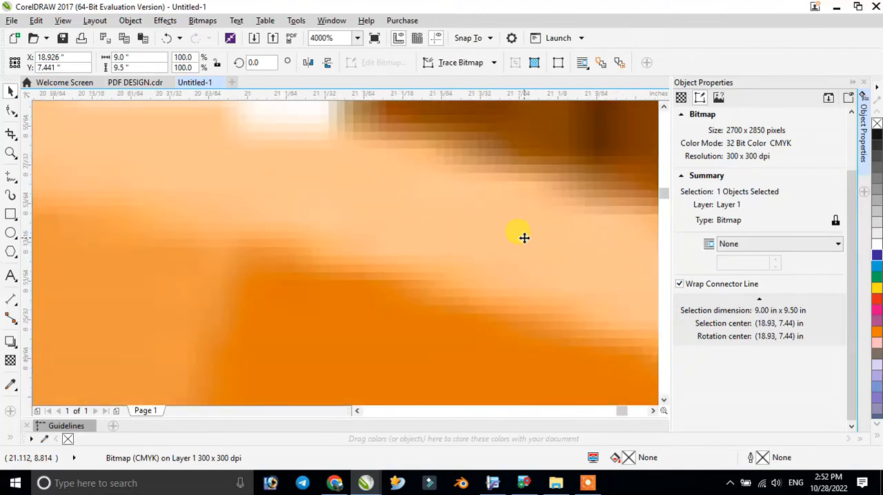
pyautogui.scroll(-8, 524, 238)
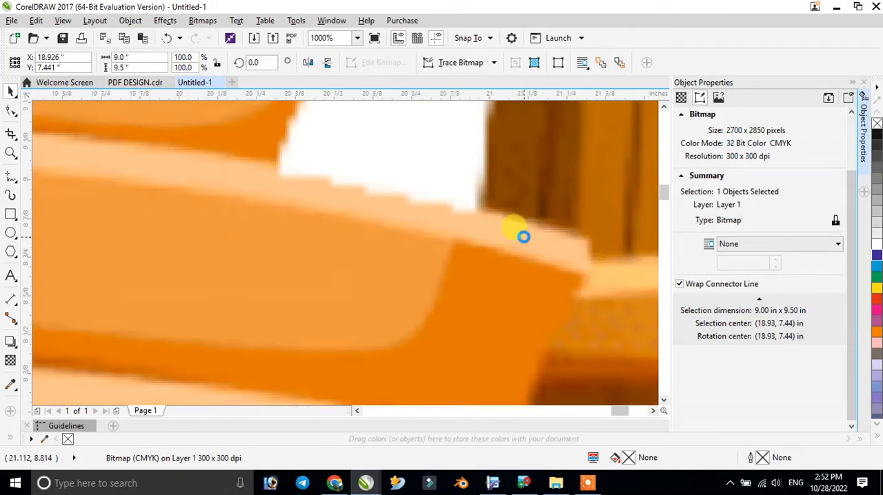
pyautogui.scroll(-2, 524, 237)
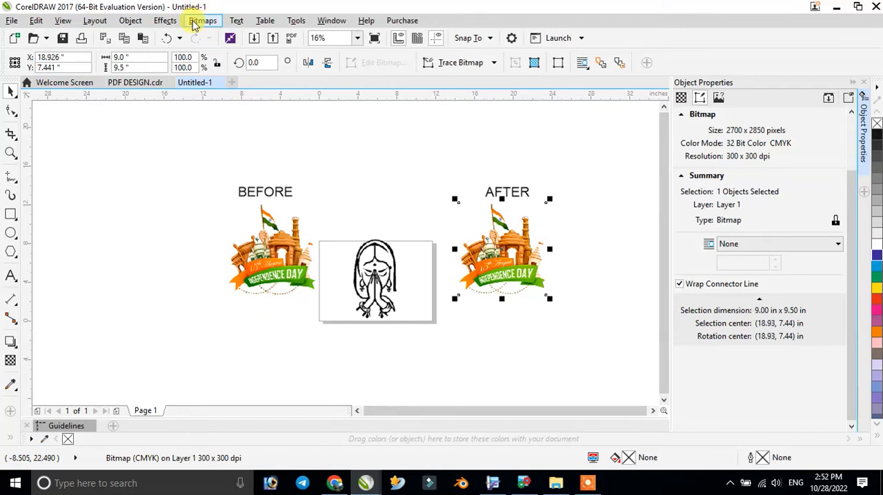
# - Apply a Brightness/Contrast/Intensity adjustment to the AFTER artwork with brightness 0, contrast 1 and intensity 0
pyautogui.click(138, 22)
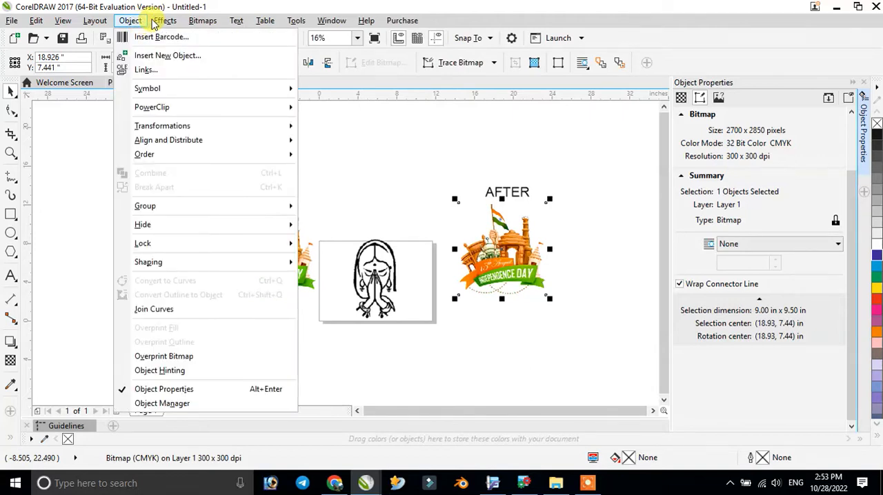
pyautogui.moveTo(162, 23)
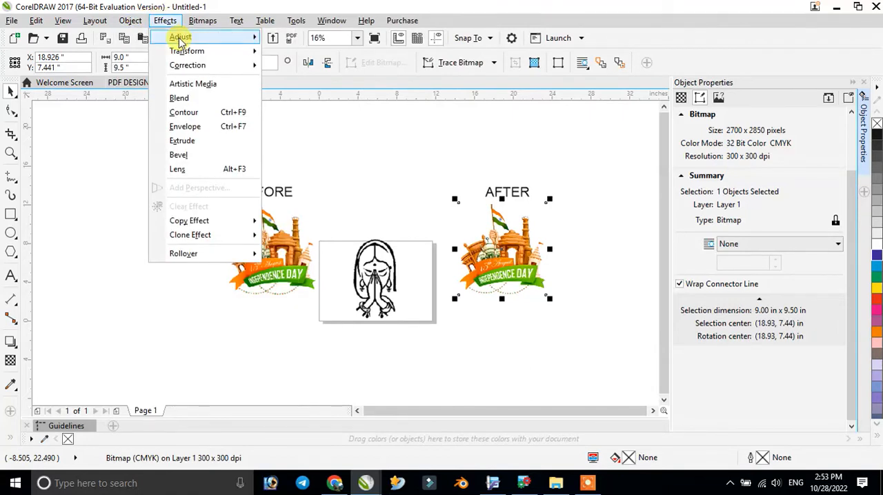
pyautogui.click(179, 38)
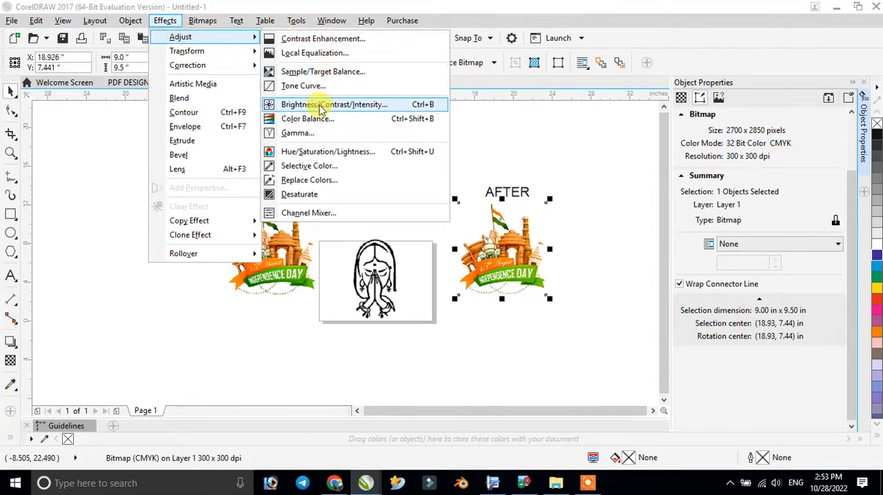
pyautogui.click(371, 106)
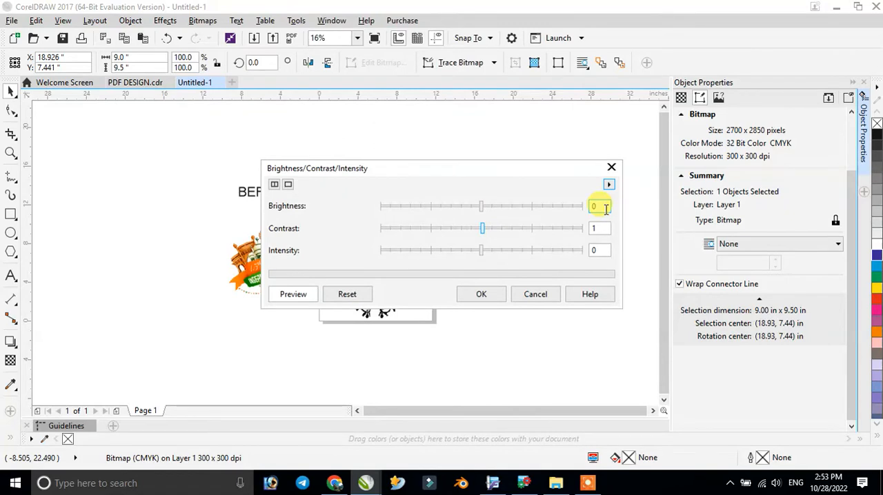
pyautogui.doubleClick(604, 208)
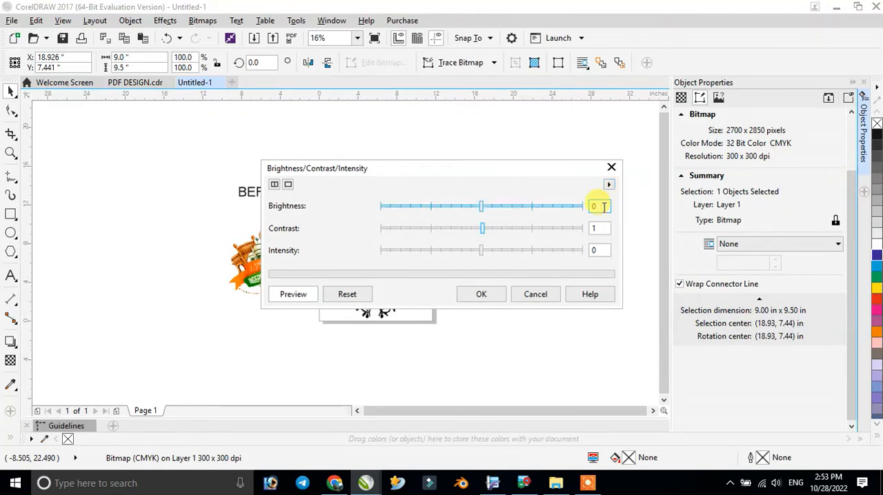
pyautogui.click(601, 230)
pyautogui.write('1')
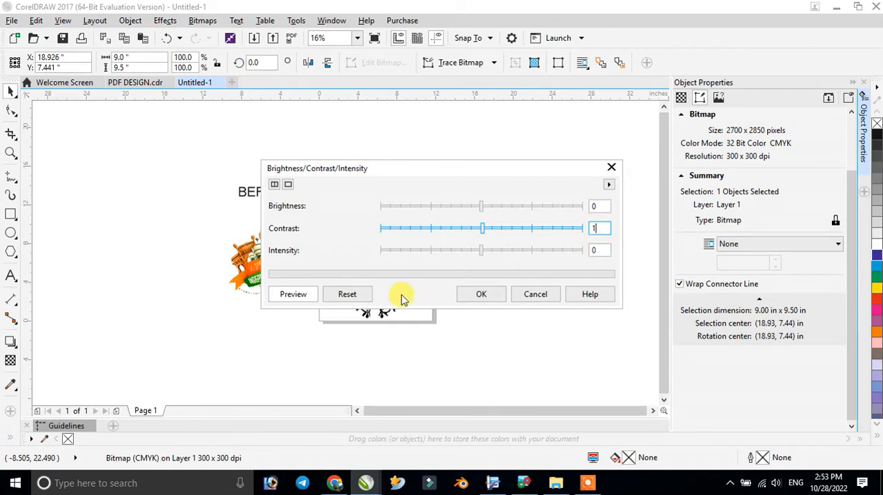
pyautogui.click(481, 298)
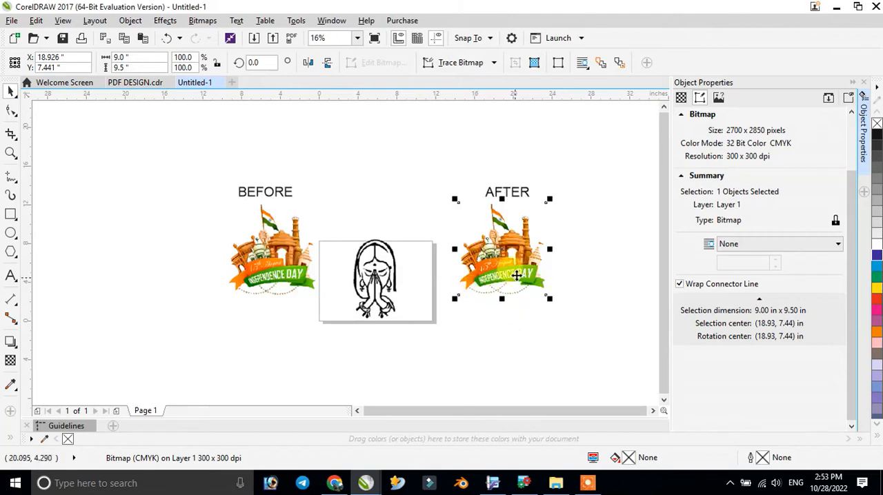
# - Apply the Auto Adjust color and tone correction to the AFTER artwork
pyautogui.scroll(1, 520, 252)
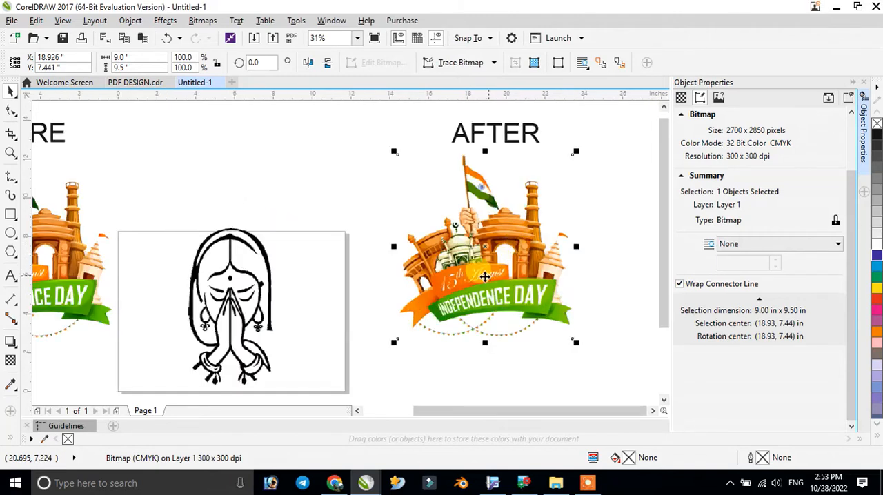
pyautogui.scroll(2, 459, 266)
pyautogui.scroll(3, 412, 243)
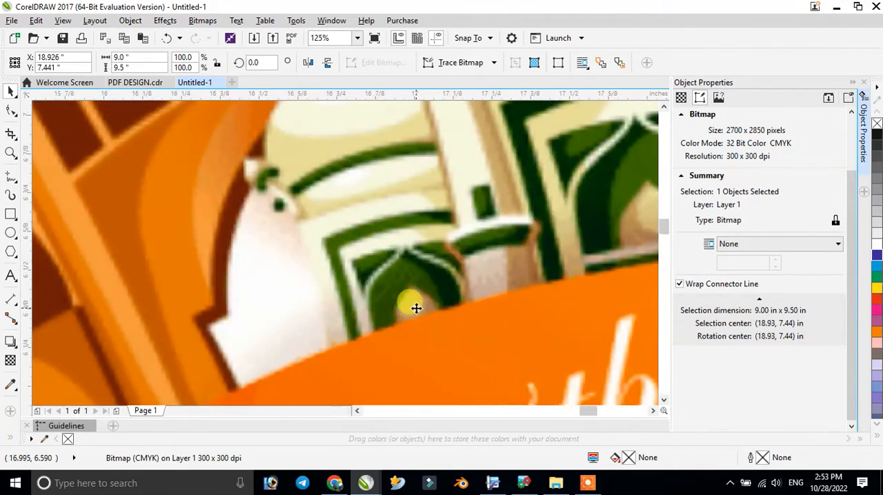
pyautogui.scroll(-5, 414, 311)
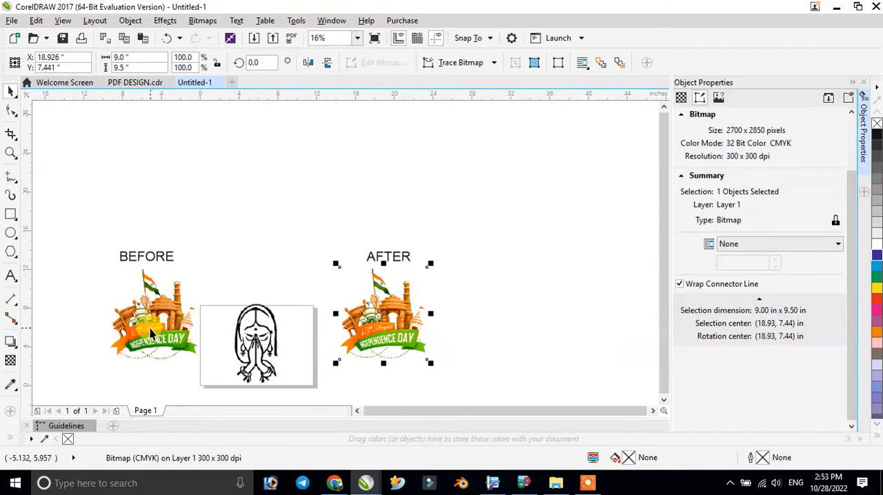
pyautogui.click(356, 38)
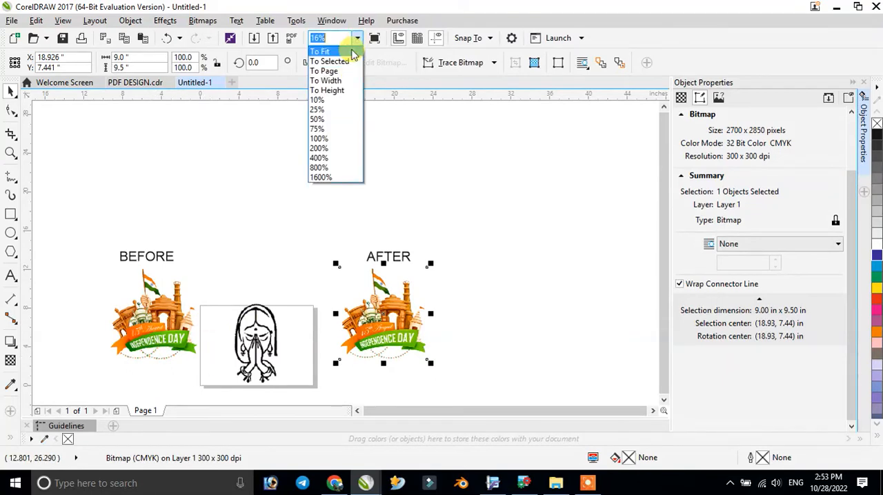
pyautogui.click(325, 51)
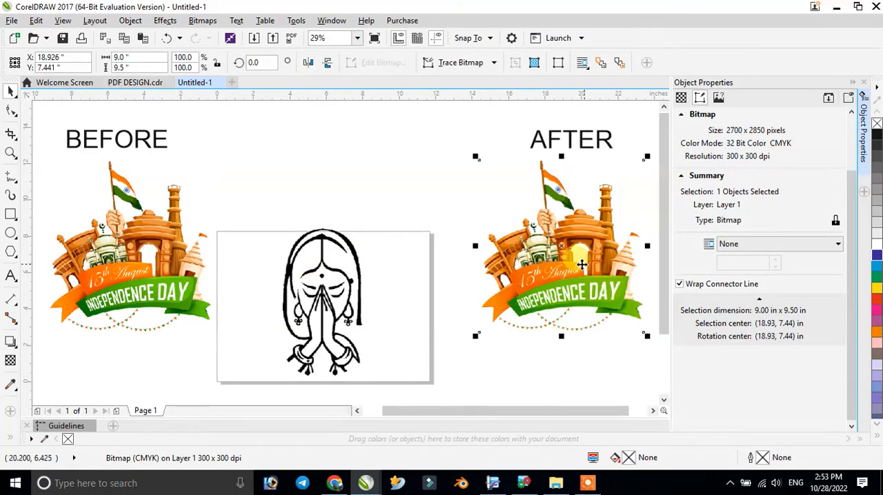
pyautogui.click(204, 23)
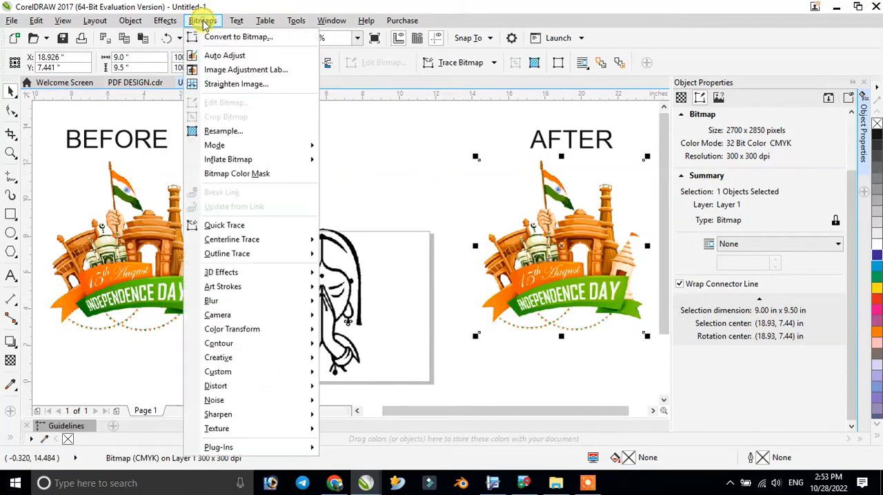
pyautogui.click(215, 61)
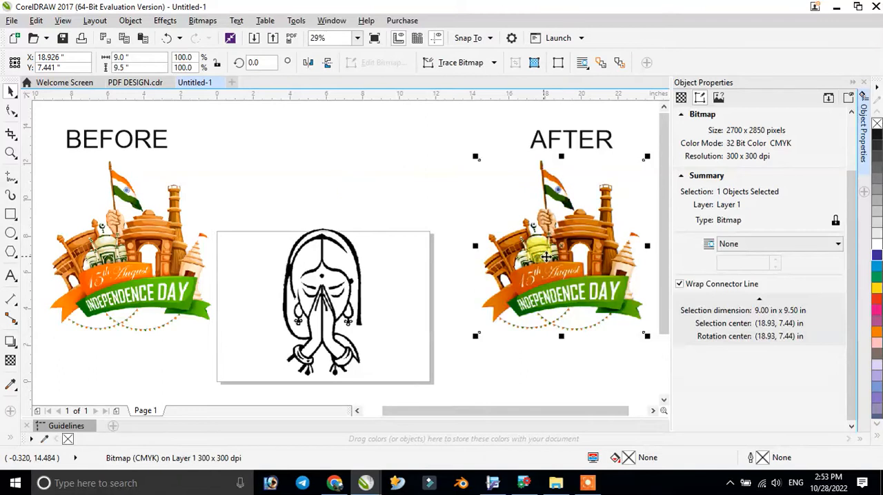
# - Set brightness to 18 and contrast to 28 for the AFTER artwork in the Image Adjustment Lab
pyautogui.click(204, 21)
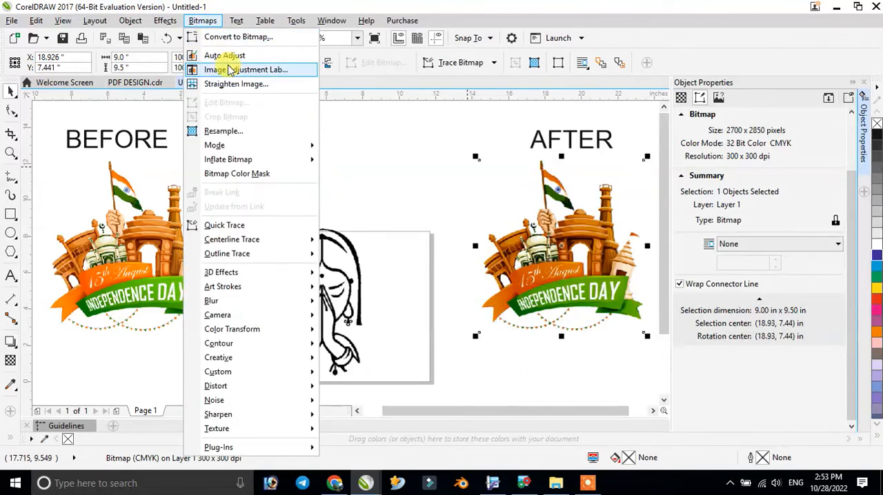
pyautogui.click(278, 72)
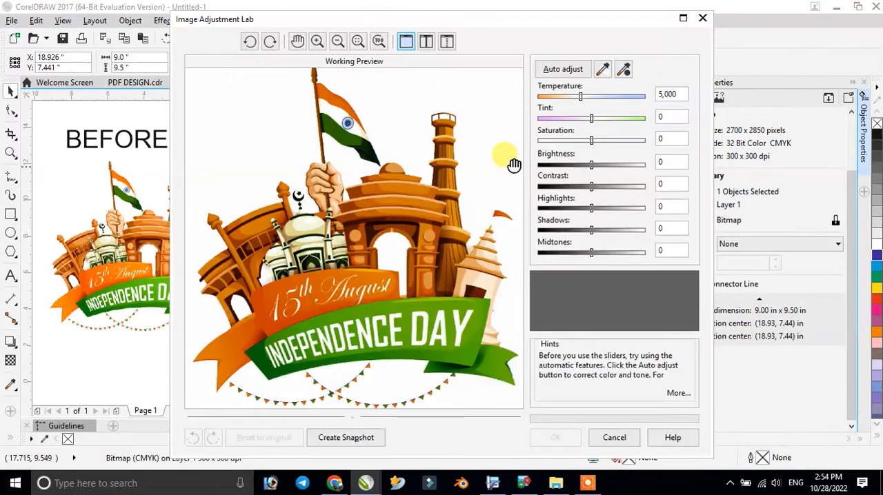
pyautogui.click(608, 165)
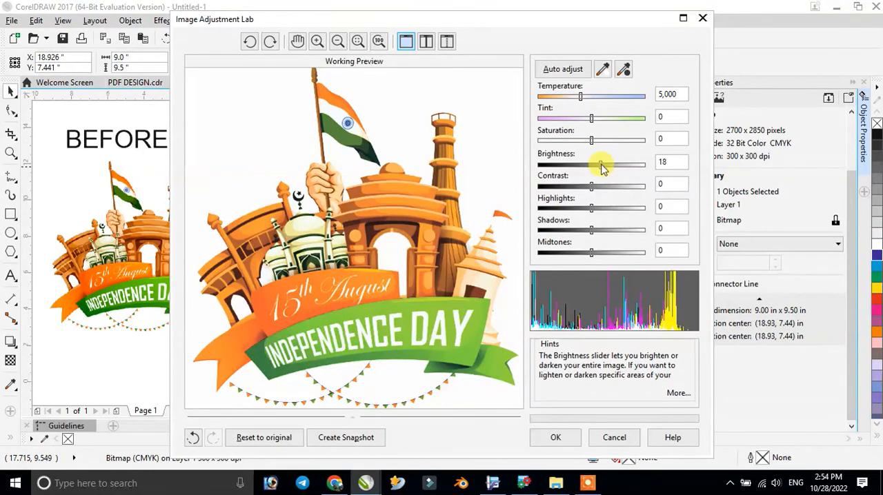
pyautogui.click(597, 185)
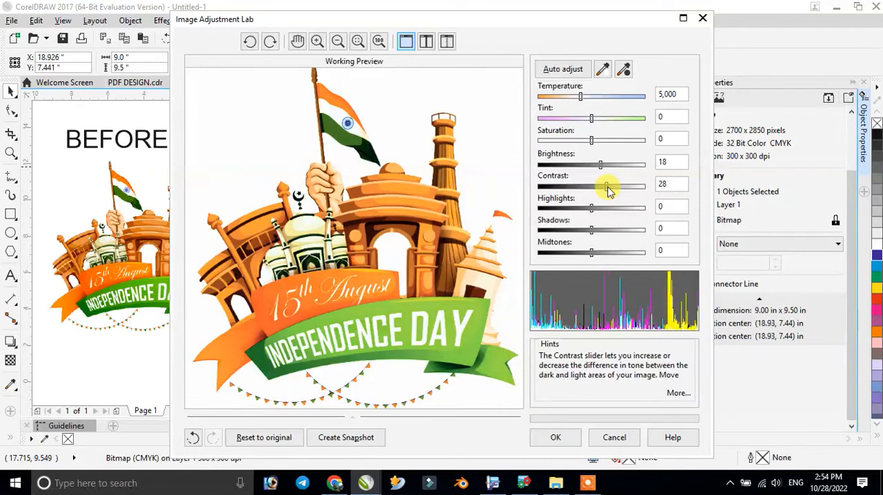
pyautogui.click(555, 437)
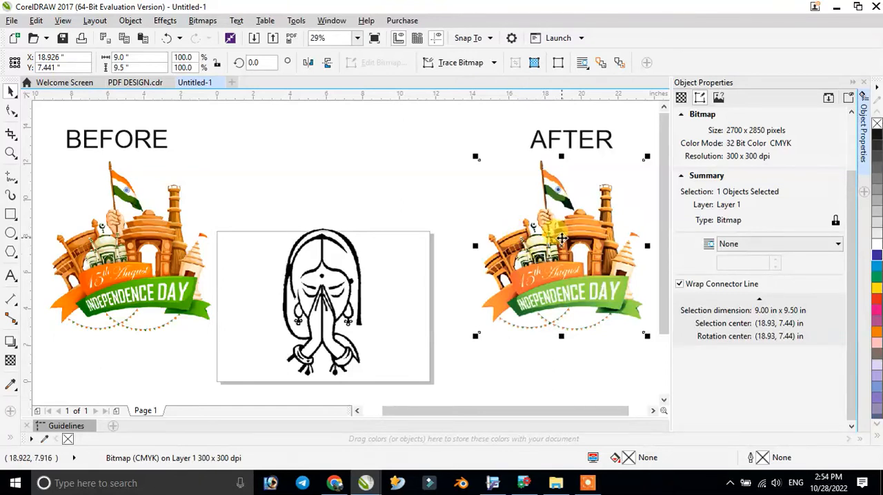
# - Reposition the AFTER artwork beneath its label at about X 18.8, Y 7.4 in
pyautogui.scroll(2, 560, 238)
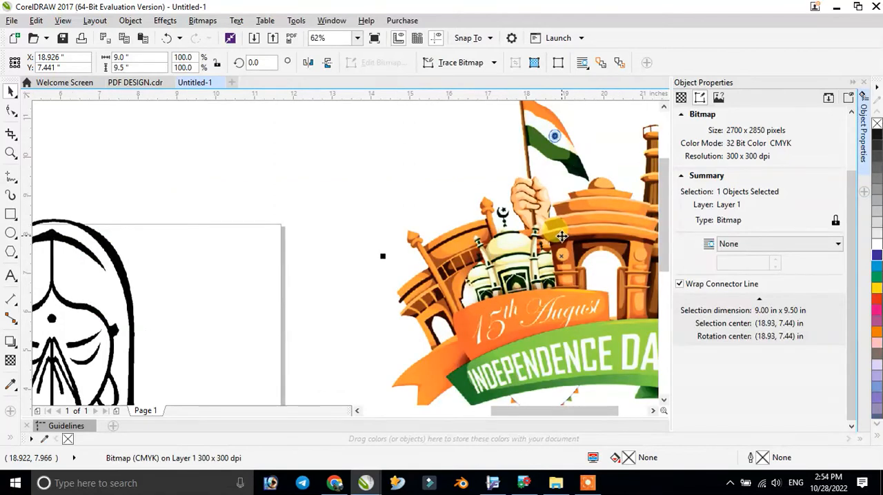
pyautogui.moveTo(469, 278); pyautogui.dragTo(353, 276)
pyautogui.scroll(-2, 415, 280)
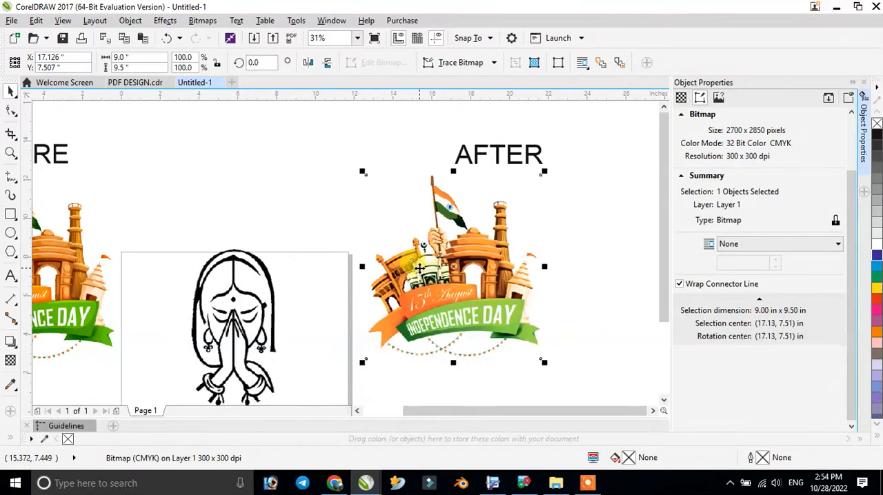
pyautogui.moveTo(432, 267); pyautogui.dragTo(464, 267)
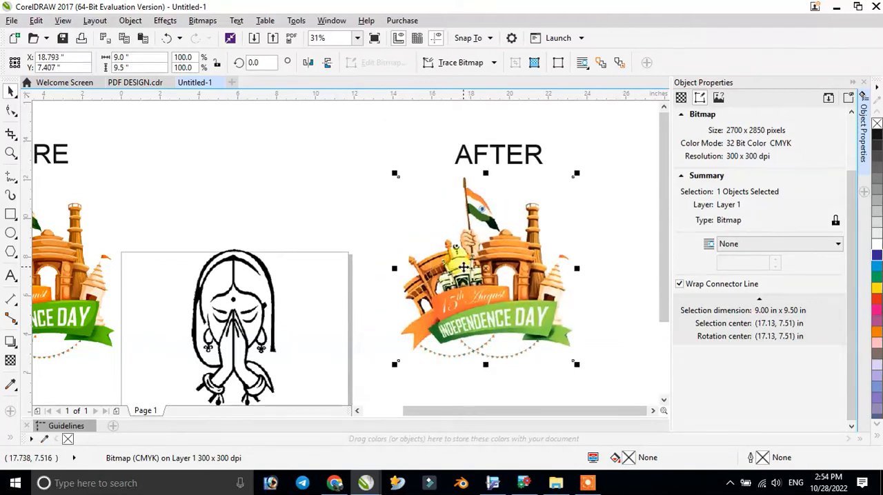
pyautogui.scroll(-2, 464, 267)
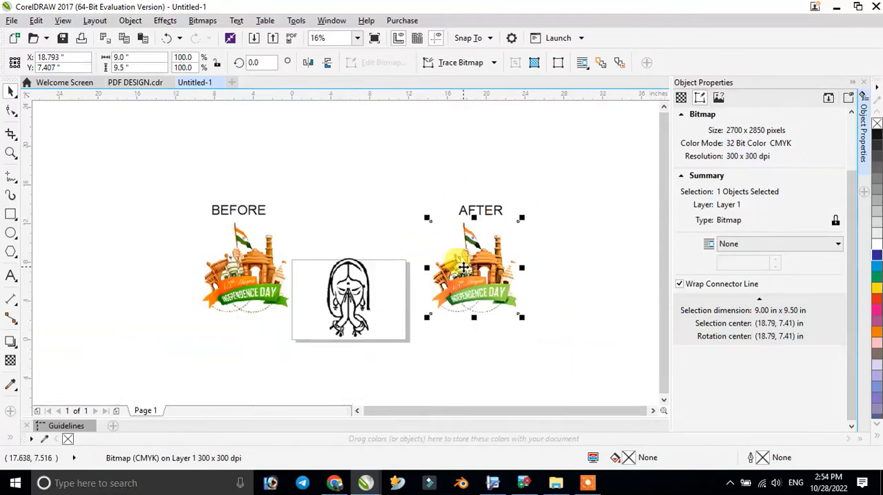
# - Delete the BEFORE label and move the original artwork up to about X -5.1, Y 10.9 in
pyautogui.click(237, 288)
pyautogui.click(210, 208)
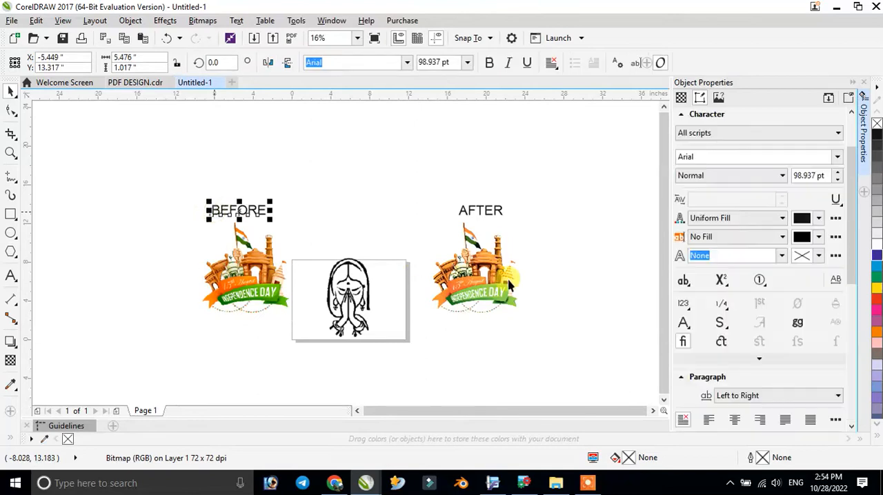
pyautogui.press('Delete')
pyautogui.click(260, 295)
pyautogui.moveTo(261, 296); pyautogui.dragTo(258, 262)
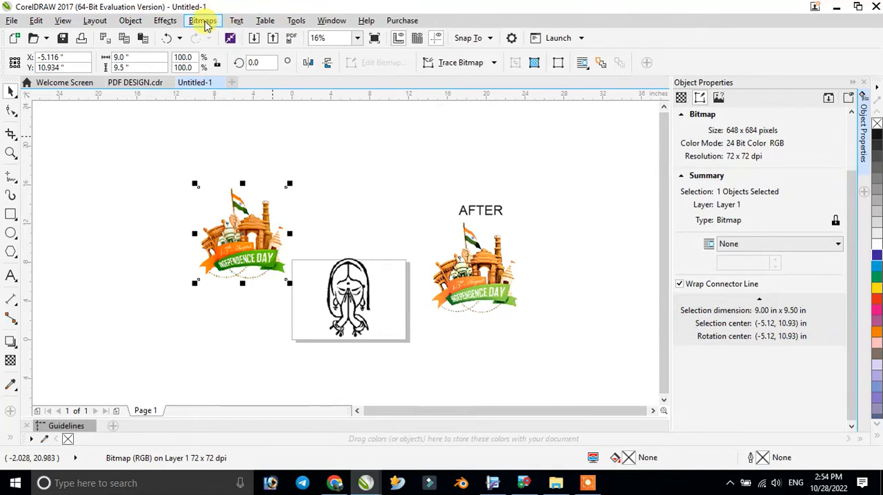
pyautogui.click(164, 21)
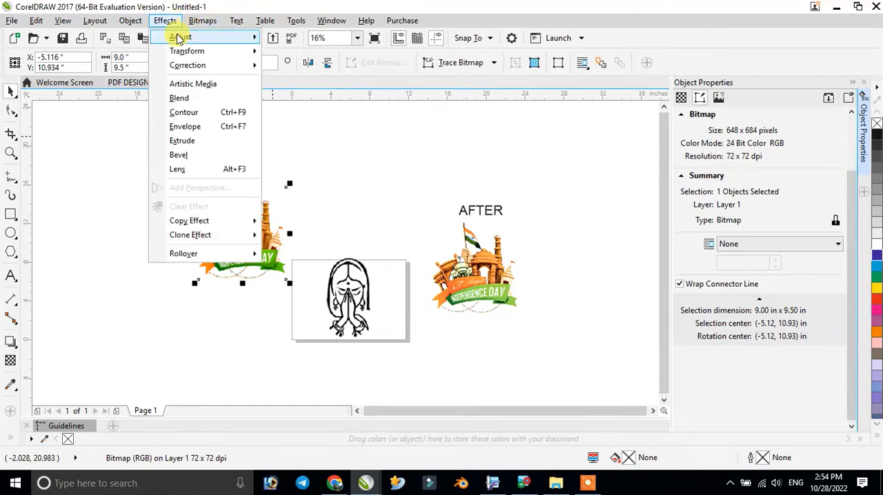
pyautogui.moveTo(179, 37)
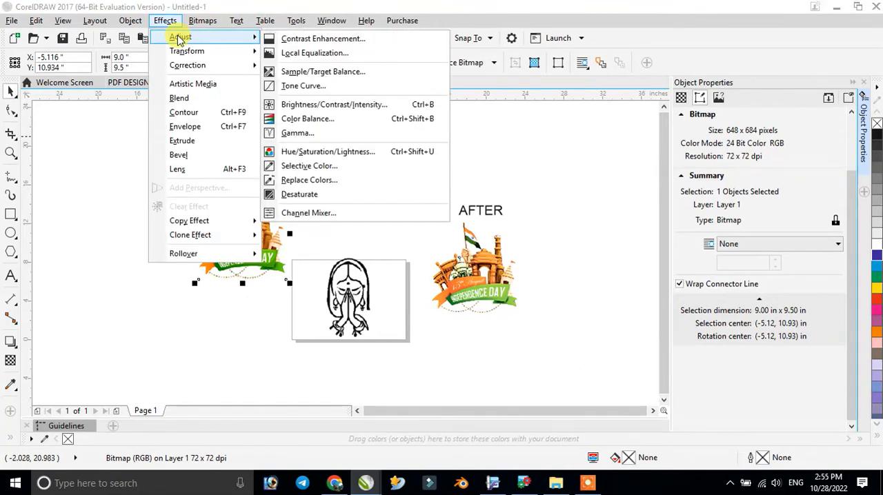
pyautogui.click(348, 94)
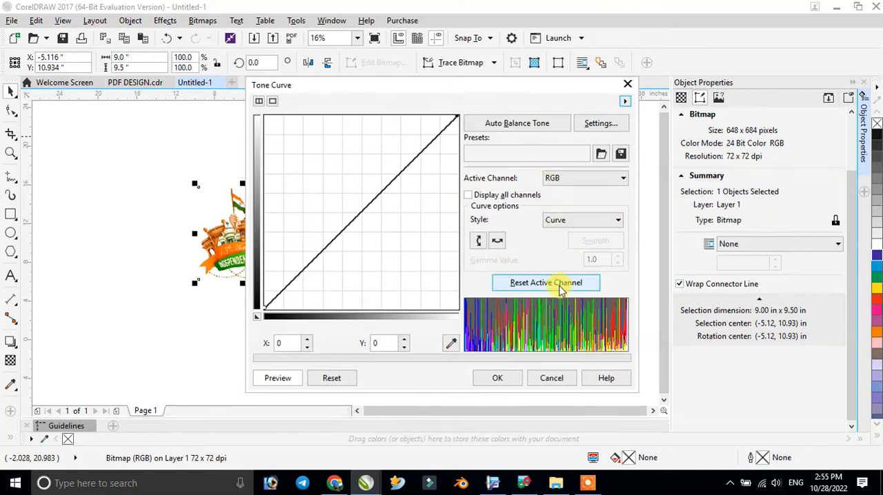
pyautogui.click(562, 180)
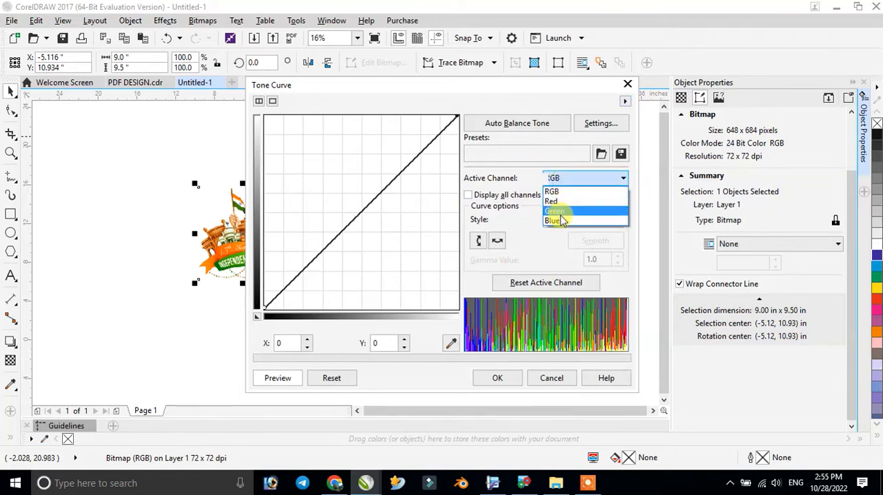
pyautogui.click(556, 179)
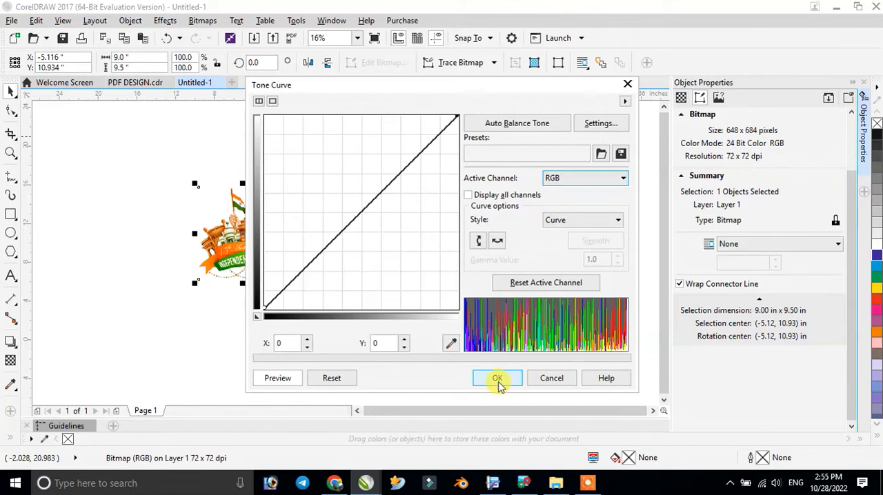
pyautogui.click(549, 379)
# - Convert the original Independence Day artwork to a 300 dpi CMYK Color (32-bit) bitmap with anti-aliasing and a transparent background
pyautogui.click(254, 235)
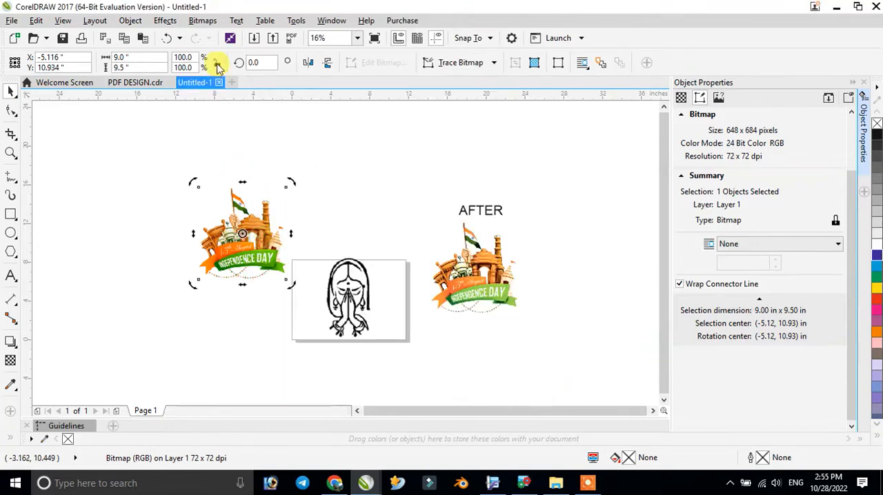
pyautogui.click(207, 21)
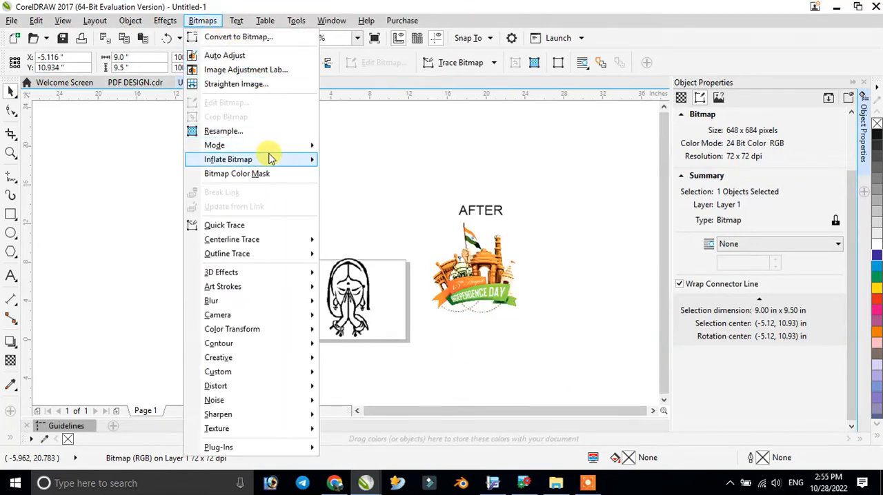
pyautogui.click(271, 41)
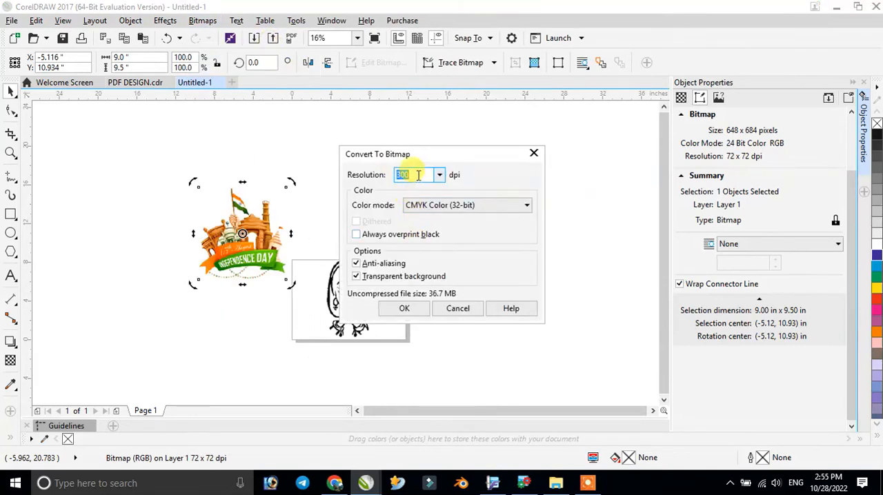
pyautogui.click(407, 309)
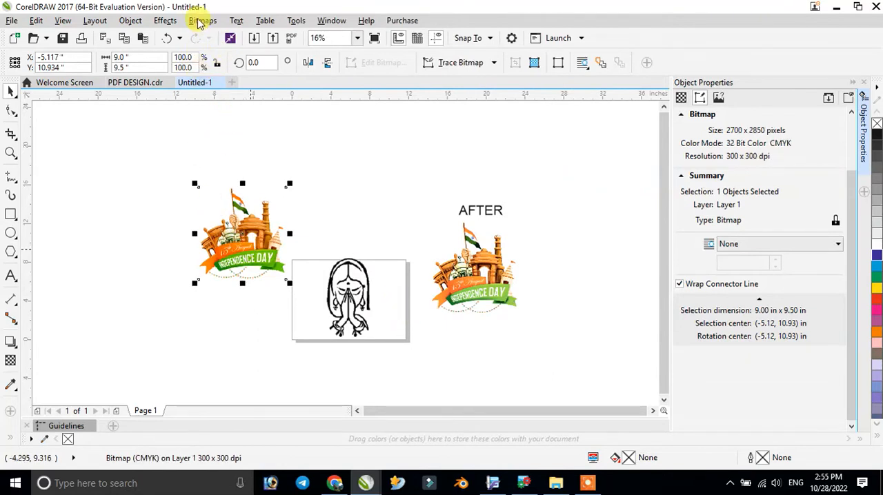
# - Test the CMYK Tone Curve on the converted artwork by lowering its X 255 endpoint to Y 0 and raising it back to 255
pyautogui.click(165, 22)
pyautogui.moveTo(179, 35)
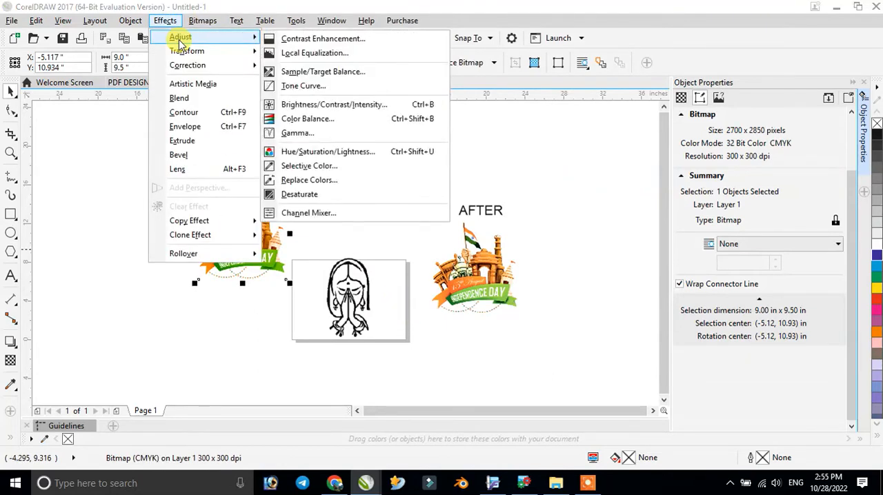
pyautogui.click(304, 87)
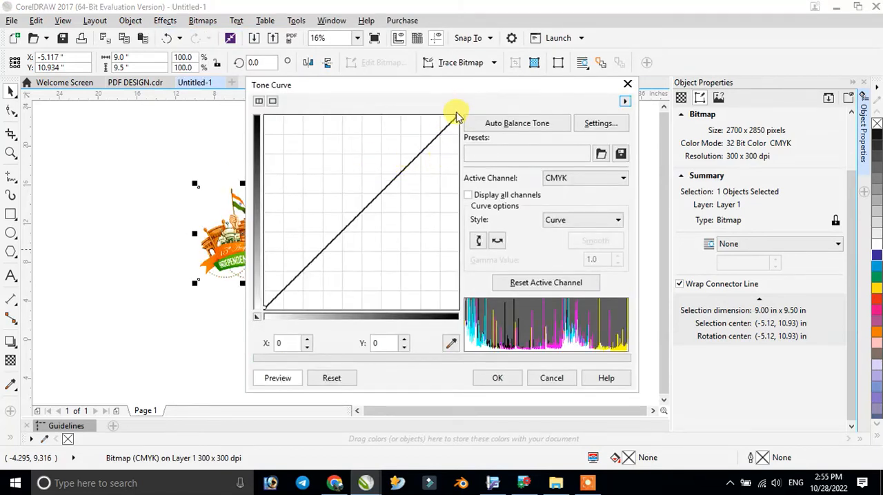
pyautogui.moveTo(455, 112)
pyautogui.mouseDown()
pyautogui.moveTo(455, 140)
pyautogui.moveTo(458, 118)
pyautogui.mouseUp()
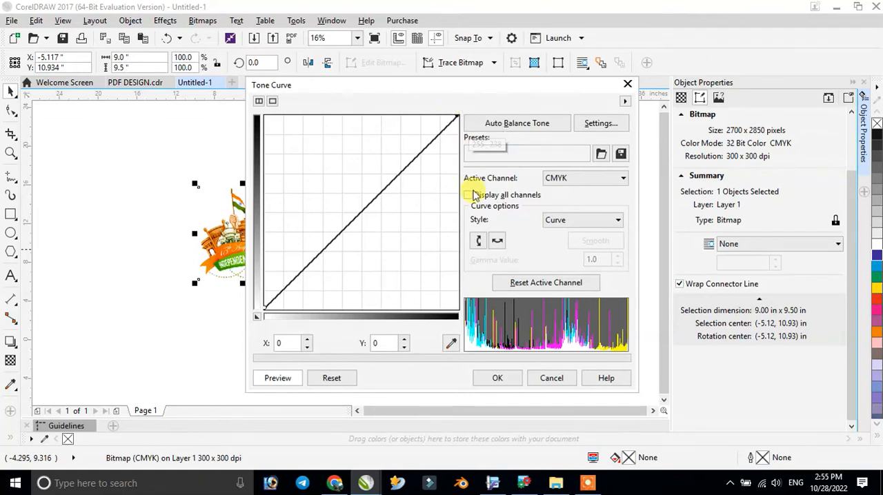
pyautogui.moveTo(457, 119); pyautogui.dragTo(457, 309)
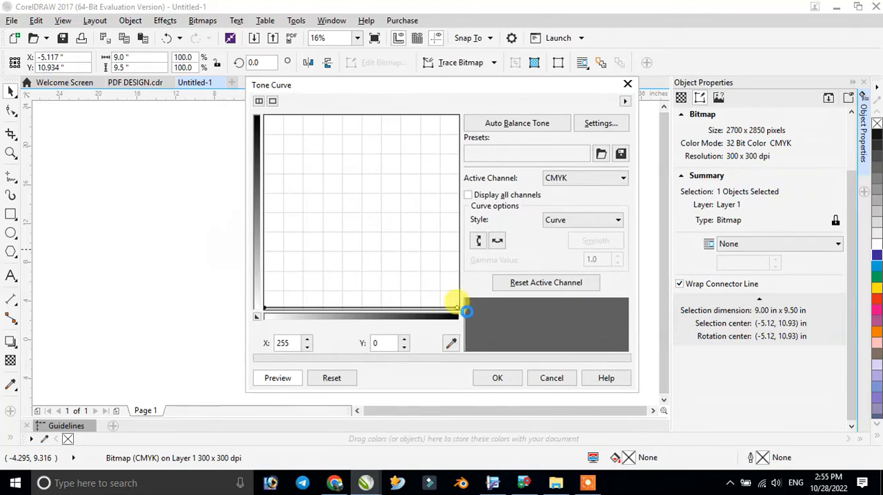
pyautogui.moveTo(457, 308); pyautogui.dragTo(456, 119)
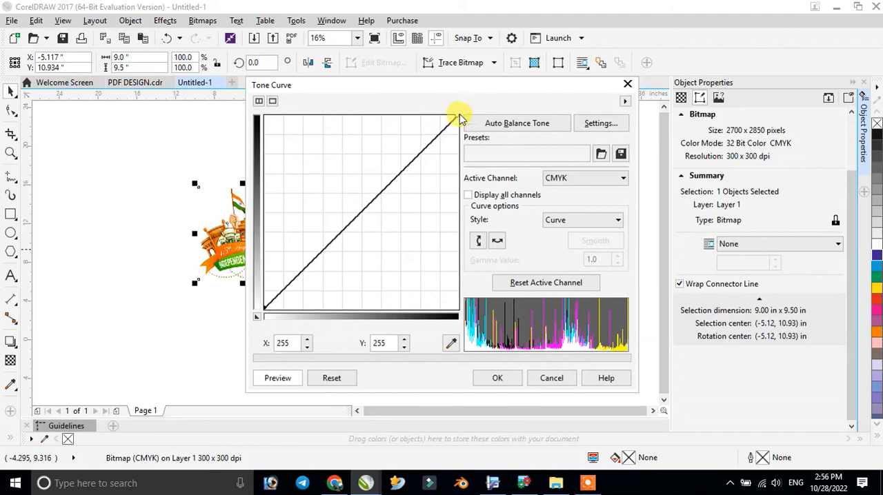
# - Lower the CMYK tone curve's X 255 endpoint to Y 0, set Magenta as the active channel, and apply the correction
pyautogui.moveTo(458, 117); pyautogui.dragTo(455, 286)
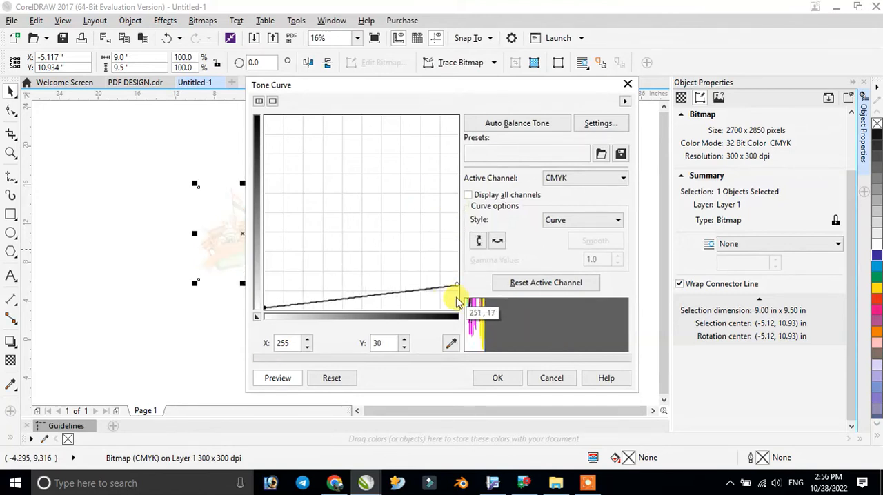
pyautogui.moveTo(457, 285); pyautogui.dragTo(458, 313)
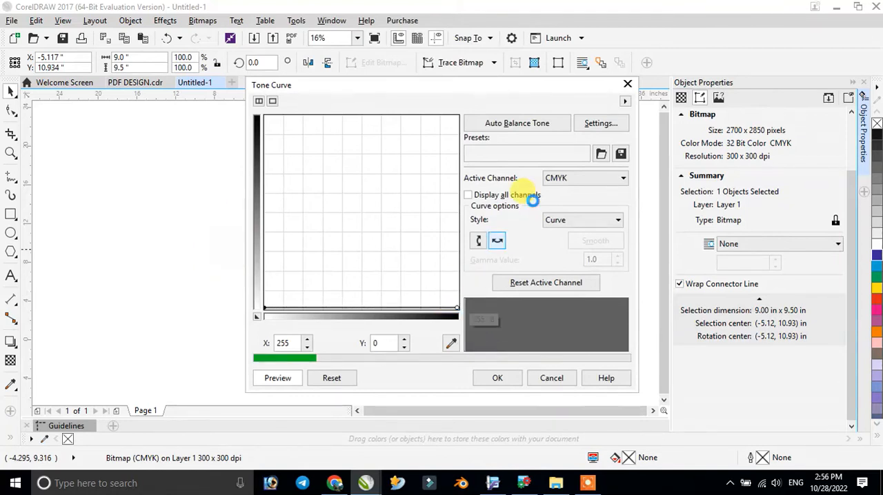
pyautogui.click(557, 181)
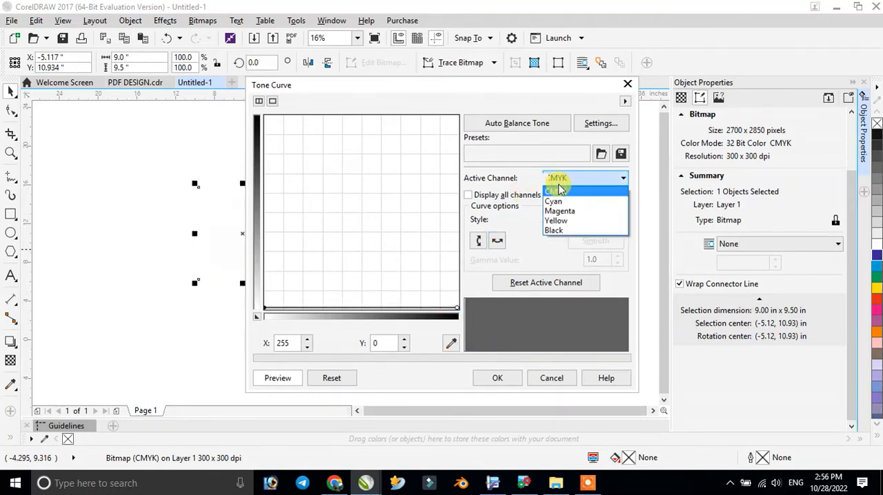
pyautogui.click(560, 215)
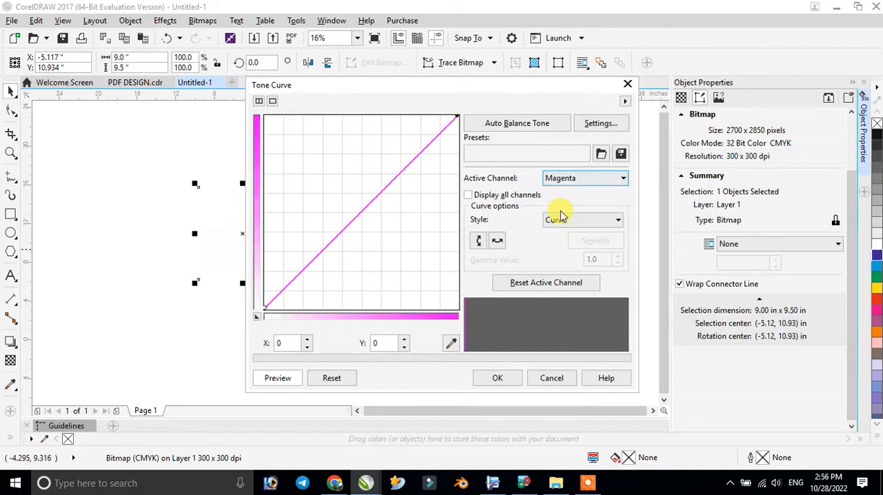
pyautogui.click(497, 378)
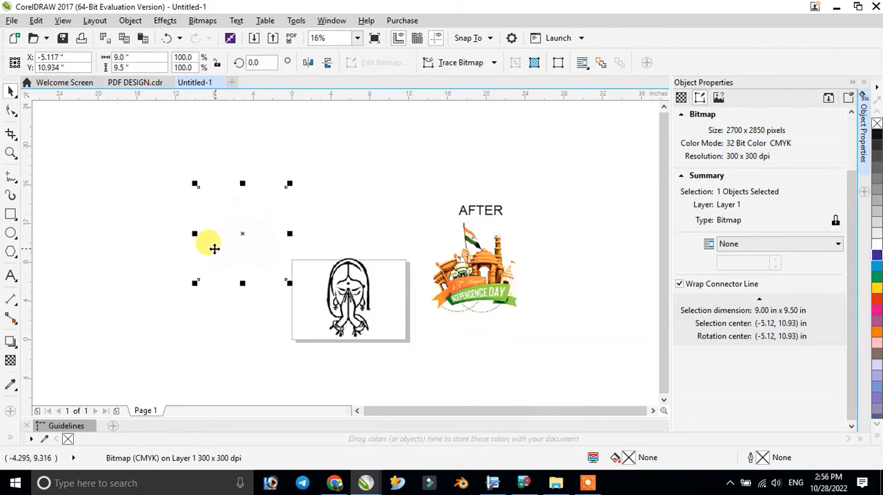
# - Undo the Tone Curve correction on the converted artwork
pyautogui.click(242, 234)
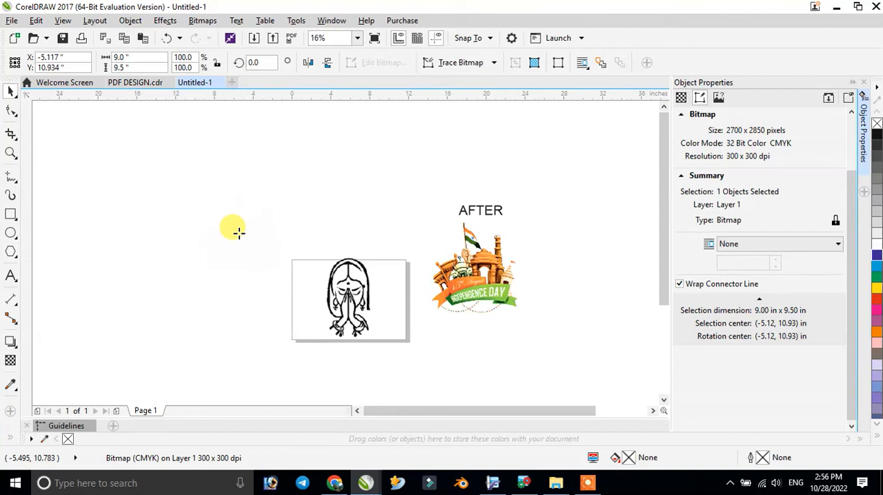
pyautogui.scroll(5, 238, 233)
pyautogui.scroll(-2, 238, 232)
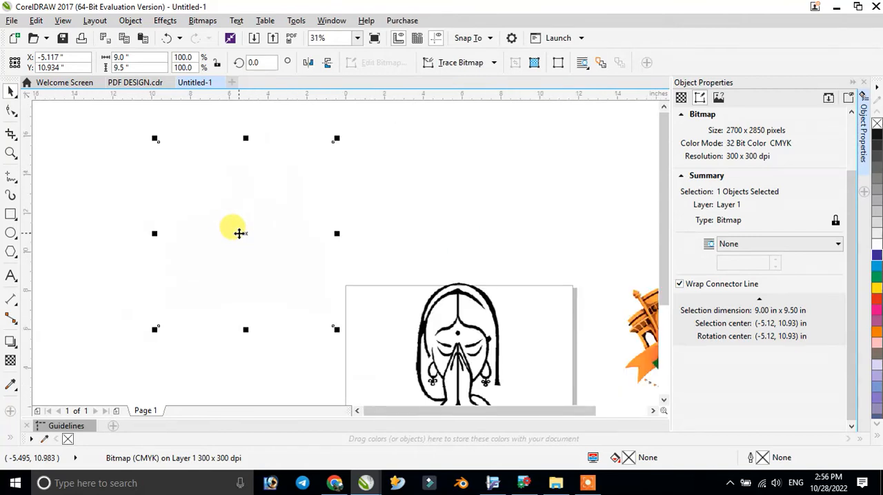
pyautogui.click(469, 63)
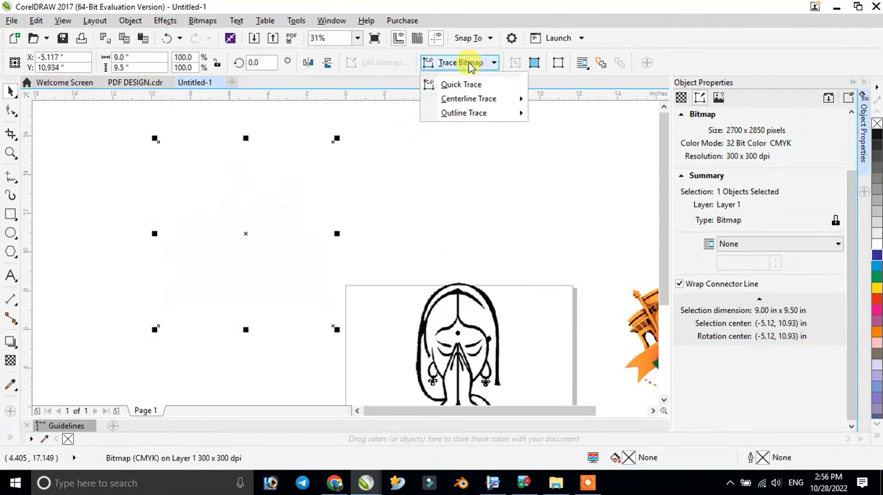
pyautogui.click(410, 232)
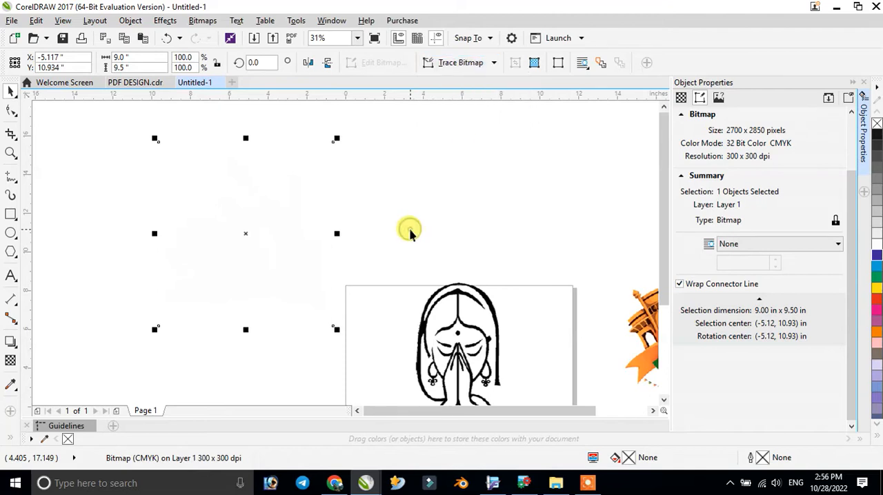
# - Try a Quick Trace on the converted Independence Day artwork and undo it
pyautogui.click(297, 222)
pyautogui.click(298, 222)
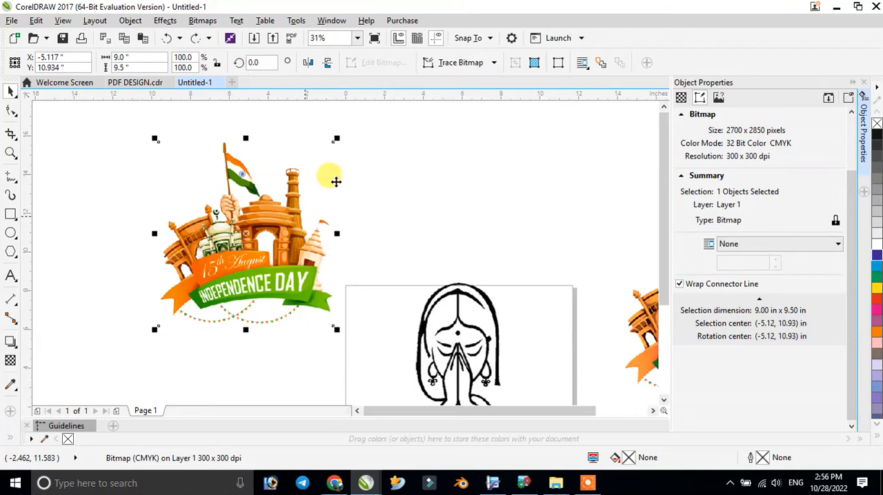
pyautogui.click(473, 64)
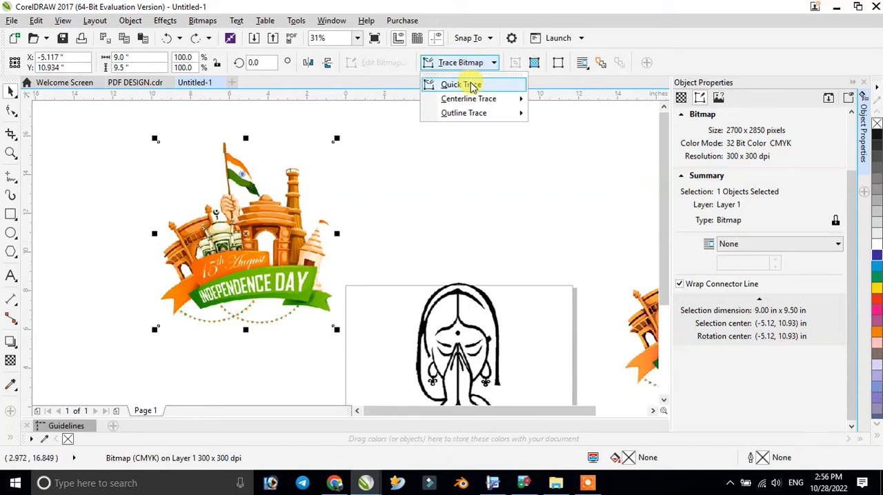
pyautogui.click(472, 85)
pyautogui.click(384, 271)
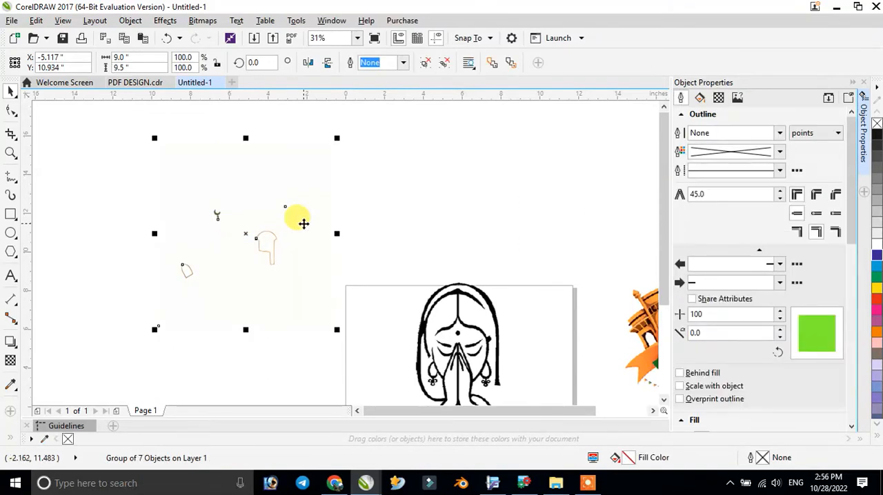
pyautogui.hotkey('ctrl', 'z')
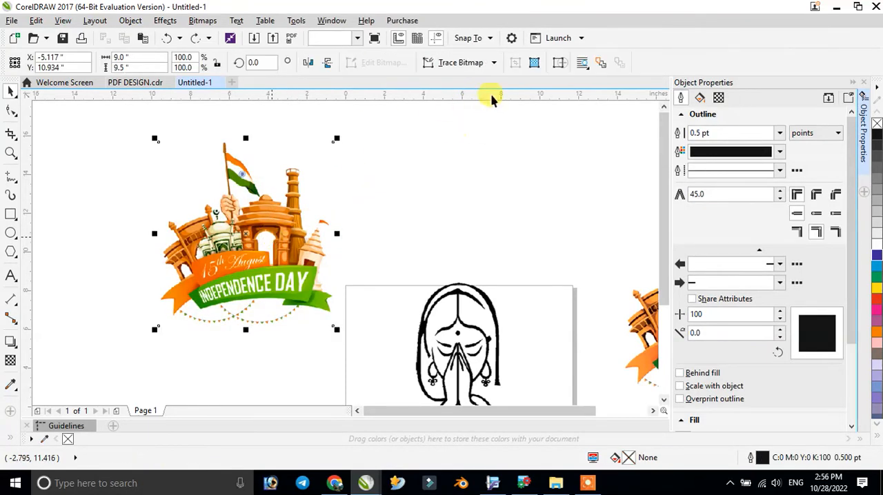
# - Try a High Quality Image outline trace of the artwork at reduced and maximum detail, and cancel it
pyautogui.click(461, 63)
pyautogui.moveTo(472, 118)
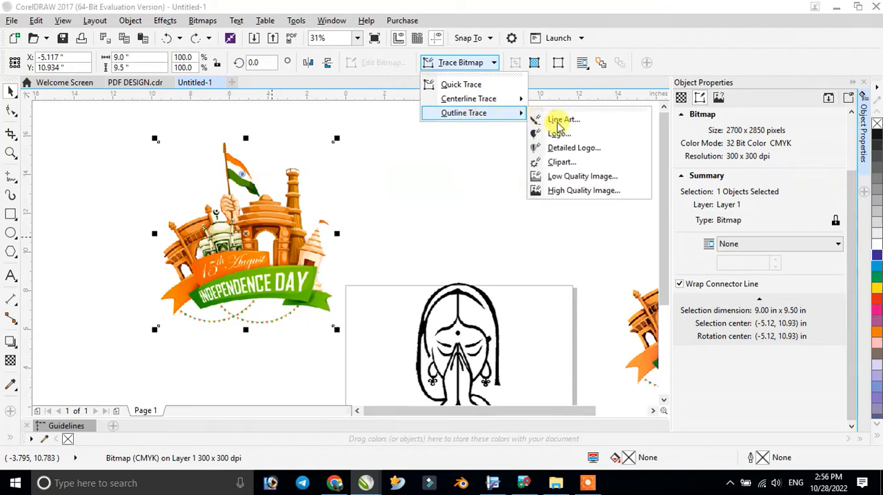
pyautogui.click(578, 192)
pyautogui.click(294, 243)
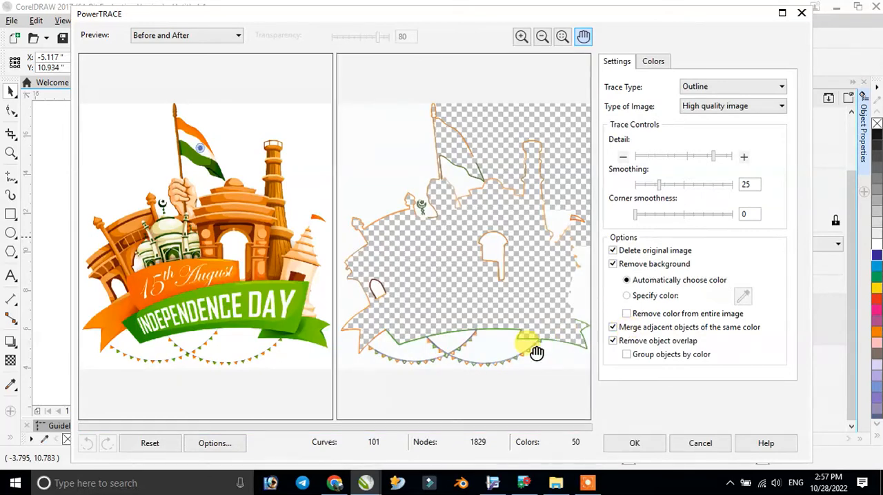
pyautogui.click(667, 156)
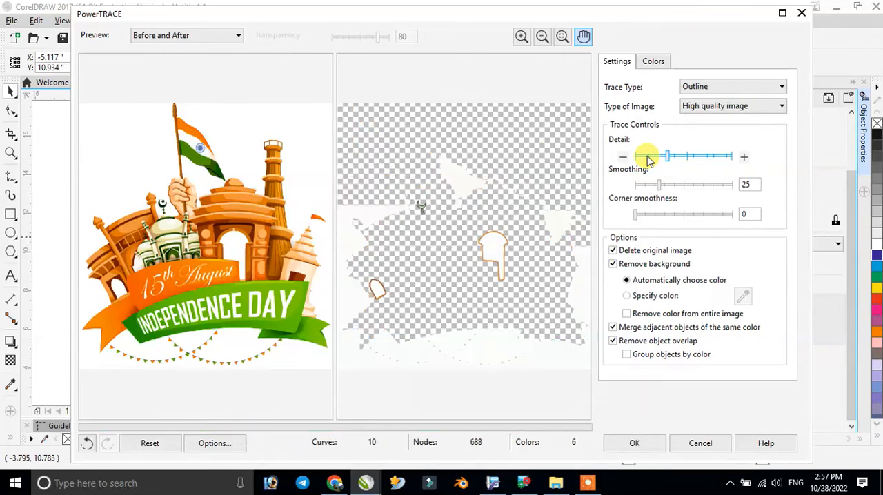
pyautogui.click(731, 157)
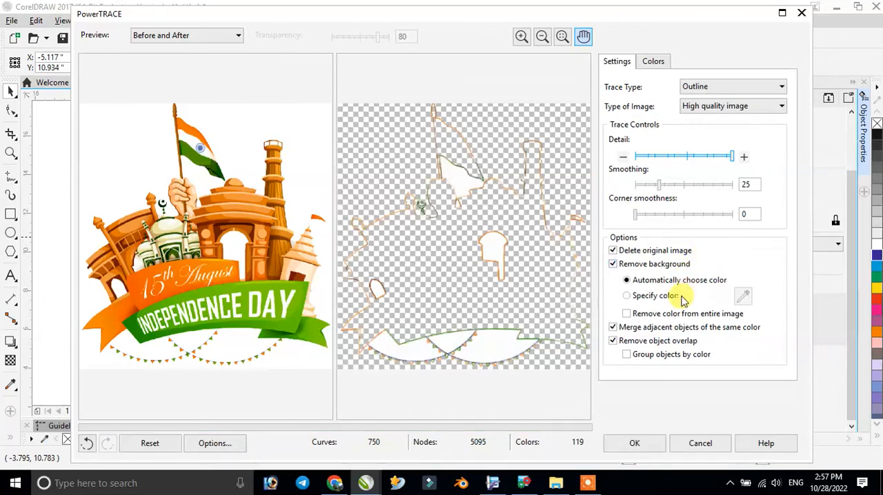
pyautogui.click(700, 444)
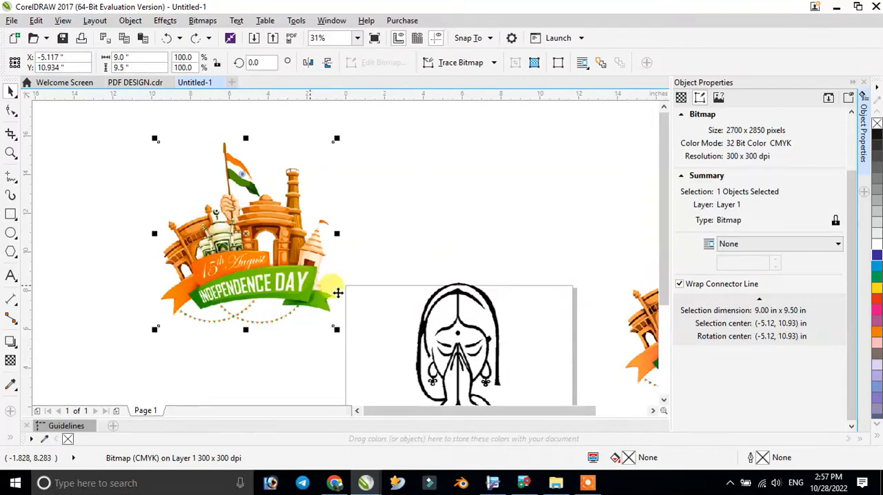
# - Switch to Chrome and close the YouTube documentary film tab
pyautogui.click(465, 324)
pyautogui.moveTo(329, 487)
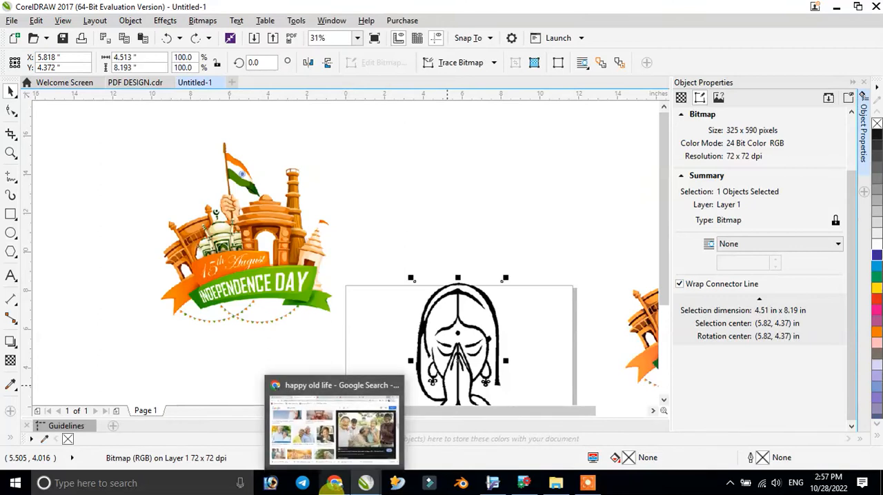
pyautogui.click(331, 422)
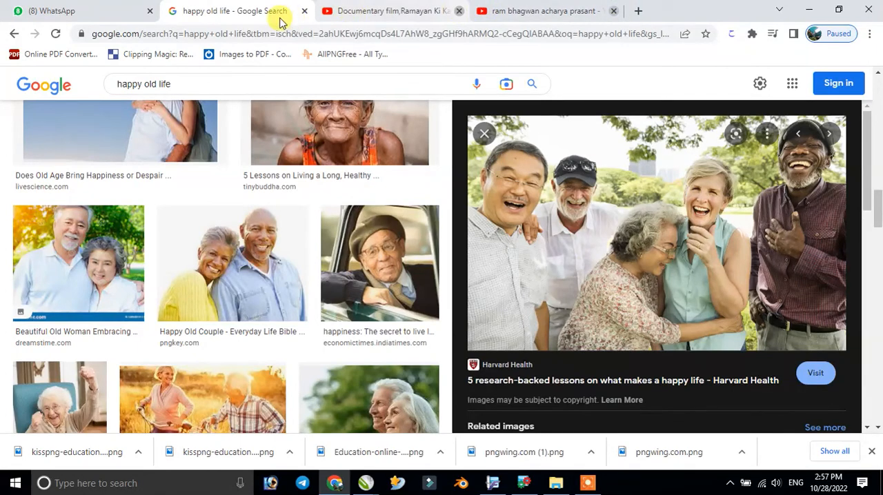
pyautogui.click(460, 11)
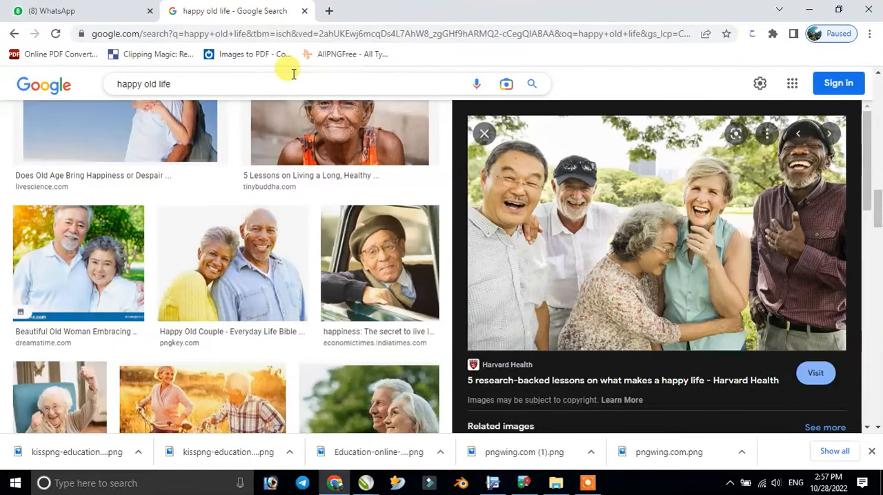
# - Open the Live Science photo of the older couple against the blue sky from the image results and copy it
pyautogui.click(128, 79)
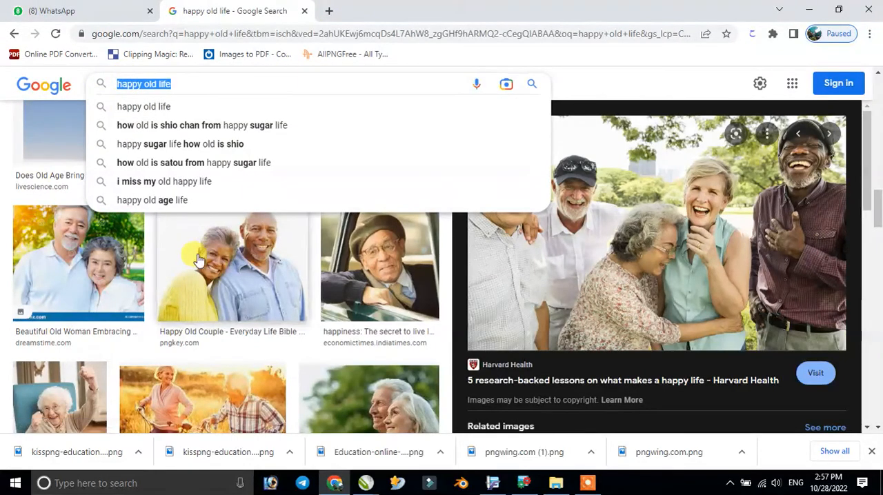
pyautogui.click(2, 135)
pyautogui.scroll(2, 87, 152)
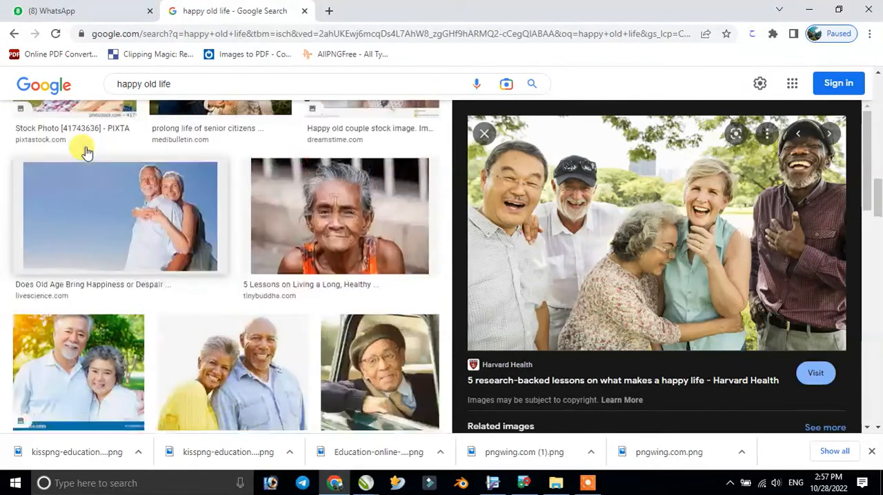
pyautogui.click(138, 236)
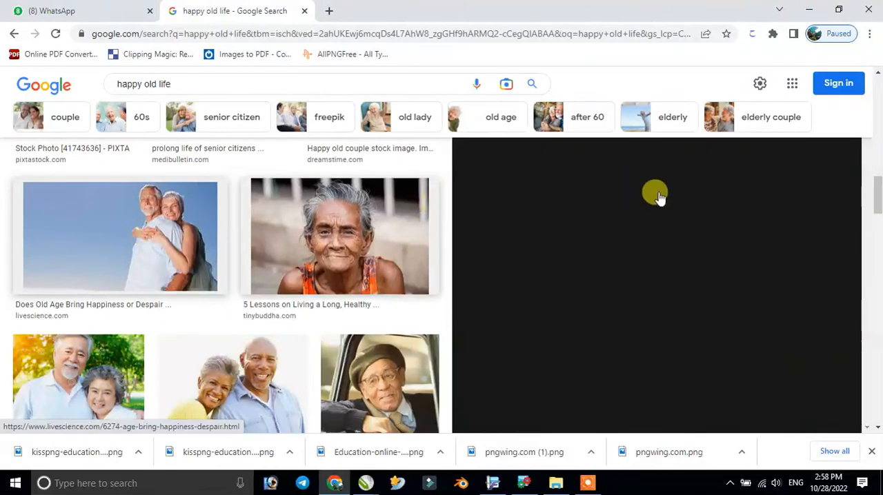
pyautogui.scroll(5, 661, 236)
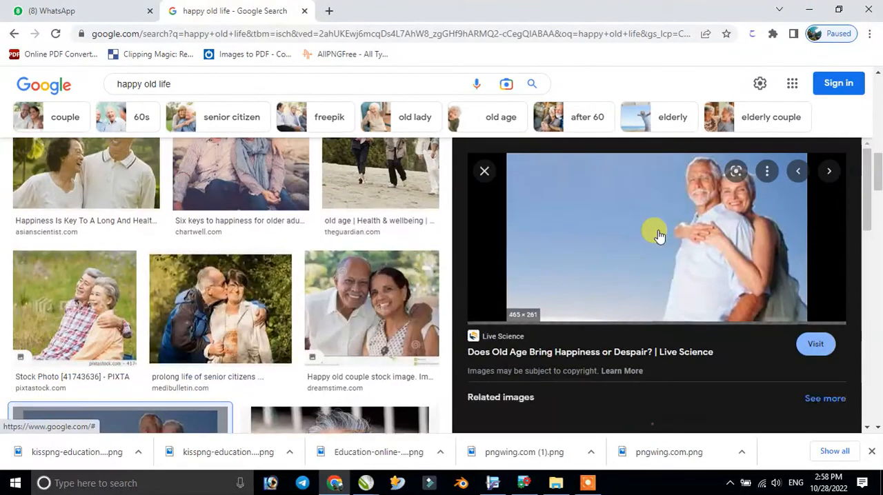
pyautogui.rightClick(656, 237)
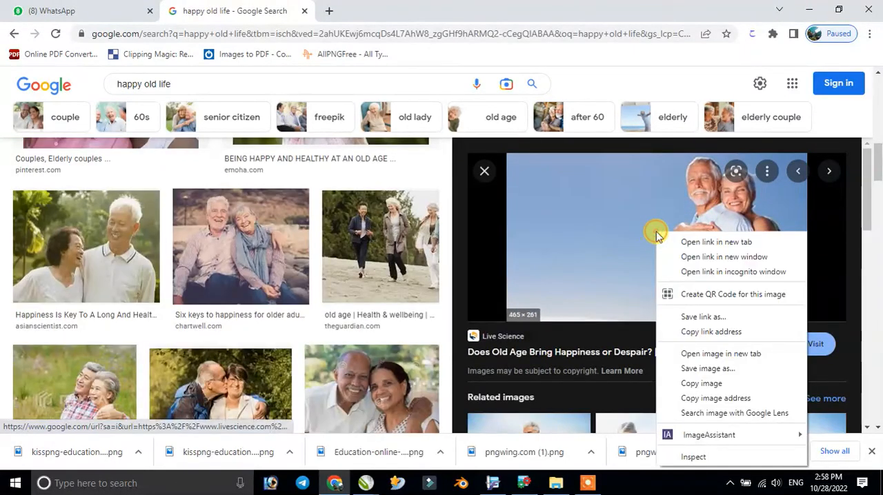
pyautogui.click(694, 385)
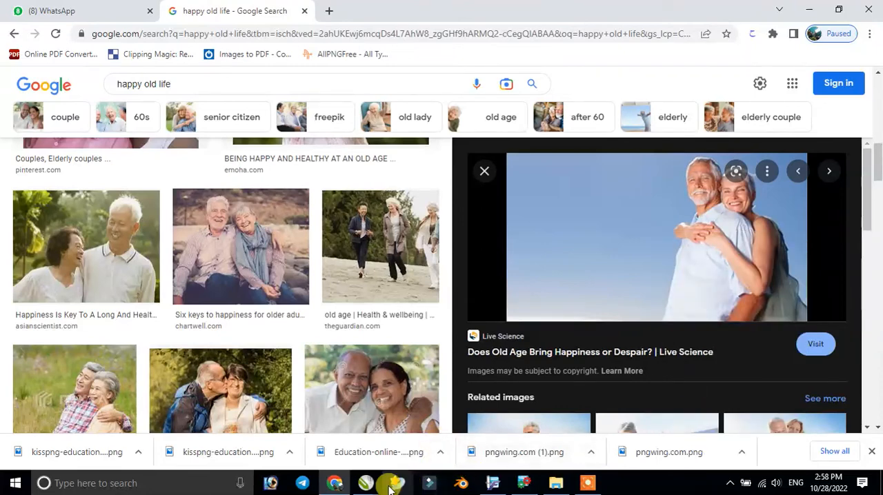
# - Switch to the Untitled-1 drawing in CorelDRAW, paste the couple photo and move it above the page to about X 4.64, Y 12.92 in
pyautogui.click(492, 482)
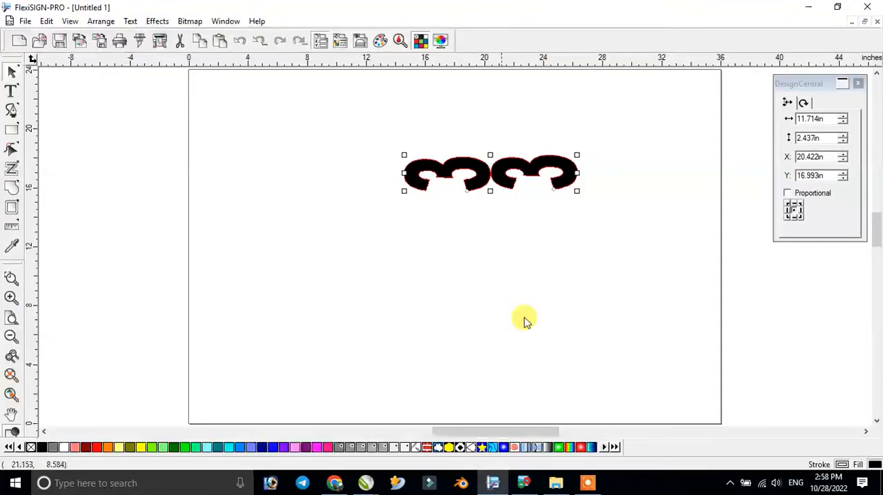
pyautogui.click(804, 7)
pyautogui.moveTo(365, 483)
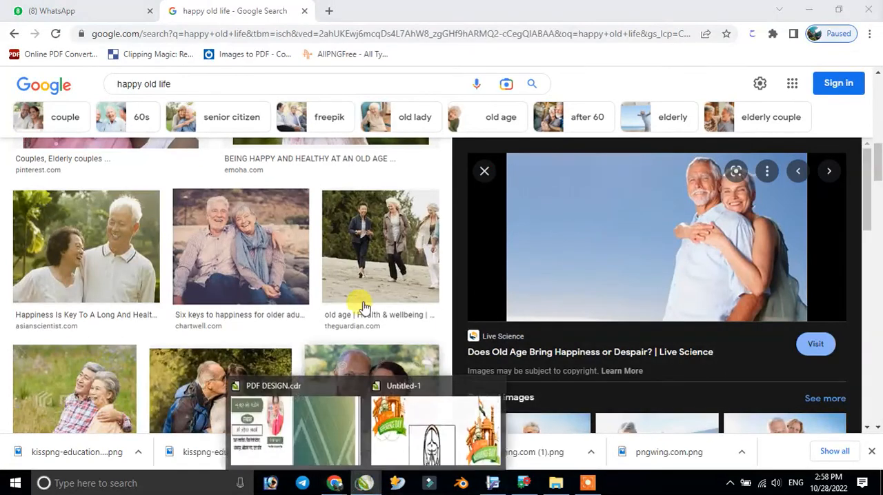
pyautogui.click(434, 442)
pyautogui.click(457, 232)
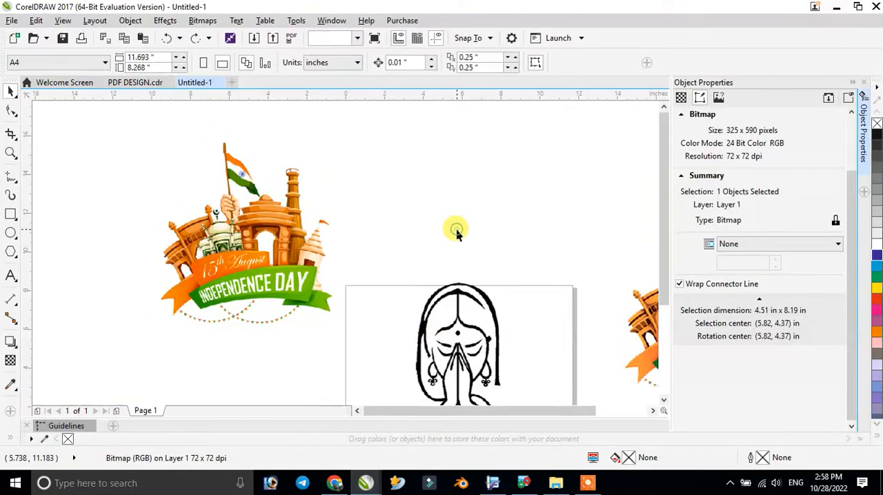
pyautogui.hotkey('ctrl', 'v')
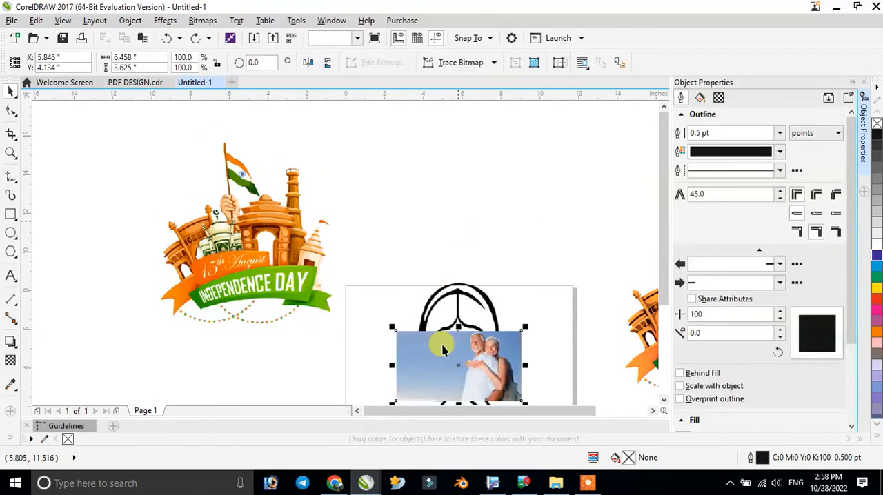
pyautogui.moveTo(440, 219); pyautogui.dragTo(435, 196)
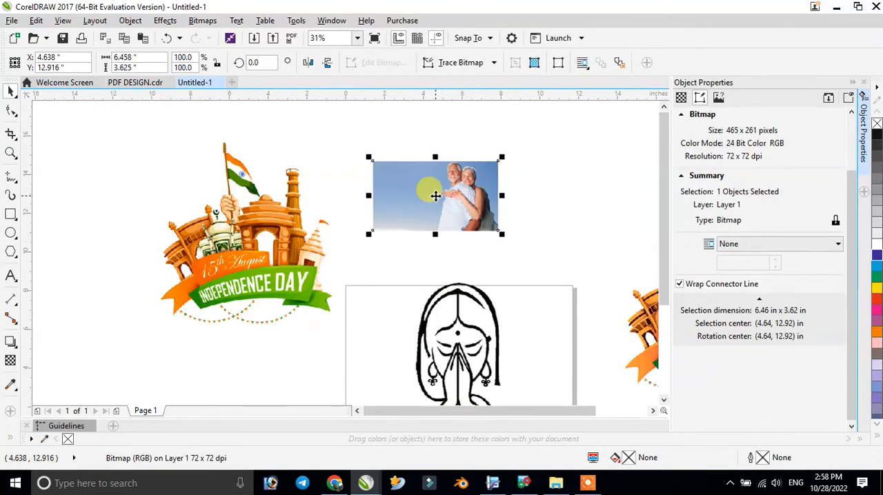
# - Switch to Chrome and search Google Images for "PHOTO PNG", refining the query to "PHOTO PNG boy"
pyautogui.click(335, 483)
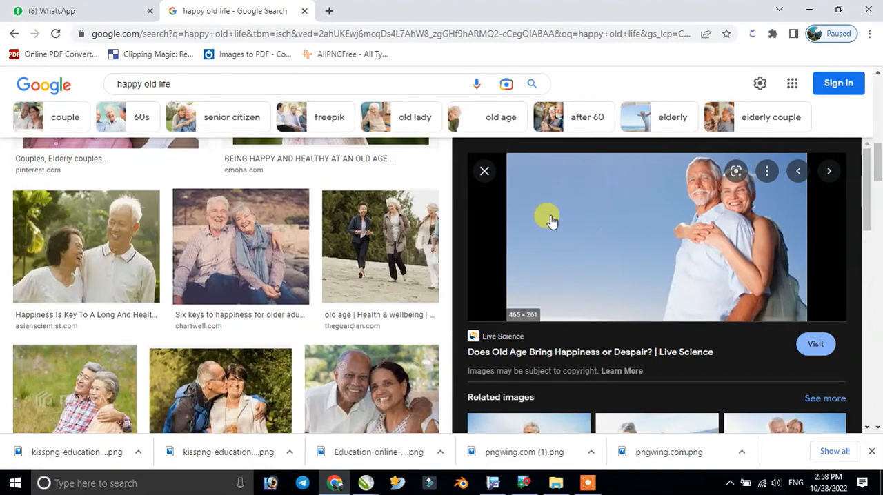
pyautogui.click(173, 77)
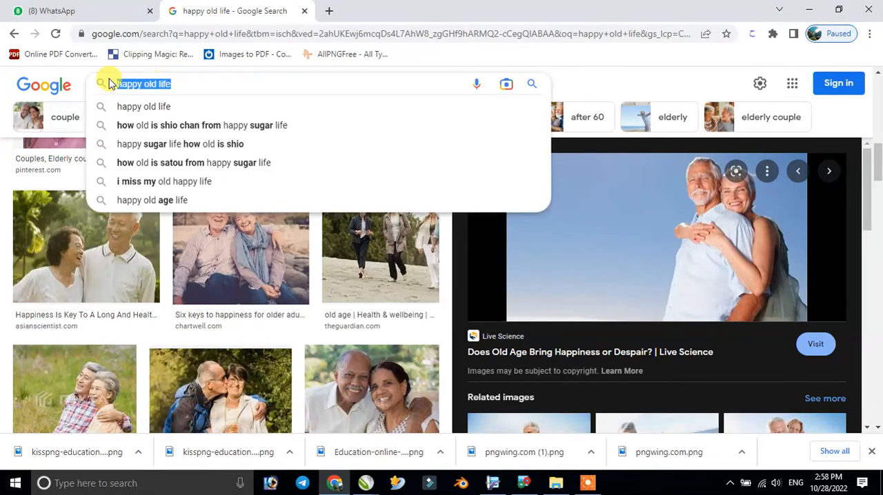
pyautogui.write('PH')
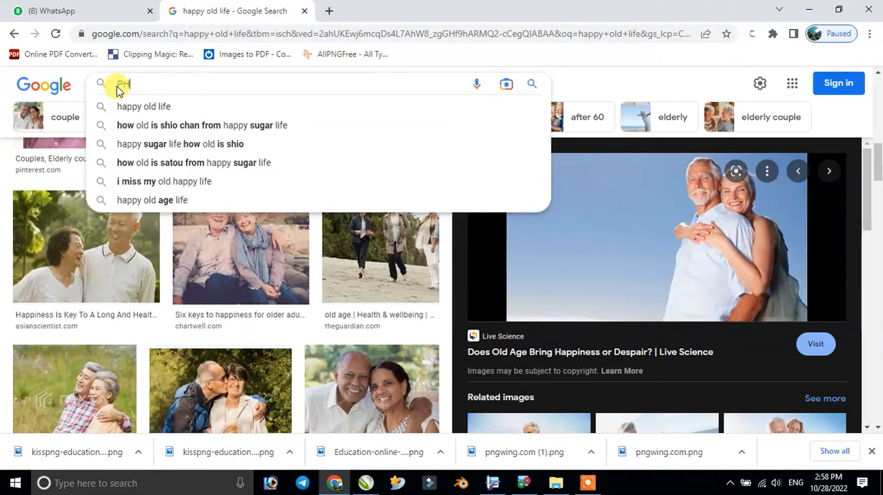
pyautogui.write('OTO PNG')
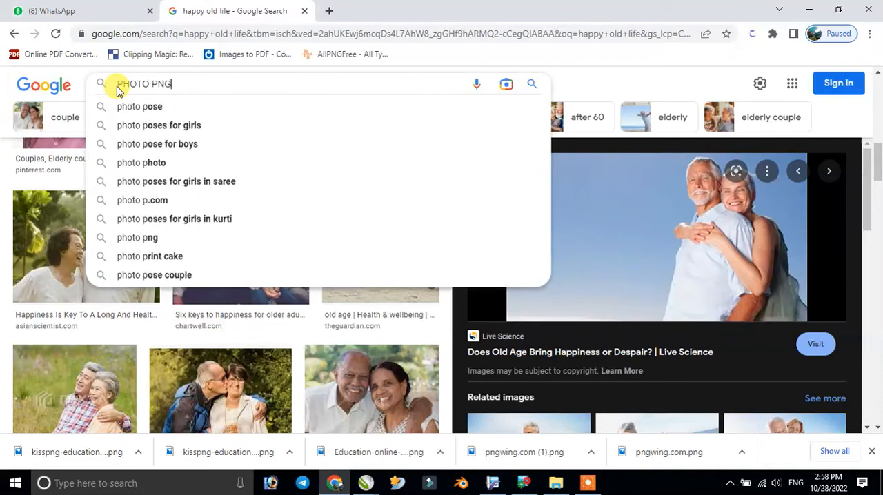
pyautogui.press('Return')
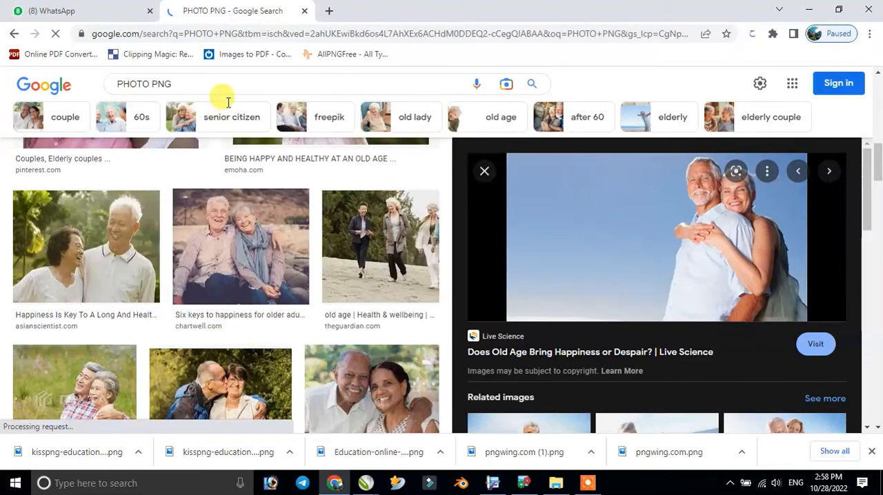
pyautogui.scroll(-2, 246, 256)
pyautogui.scroll(2, 177, 108)
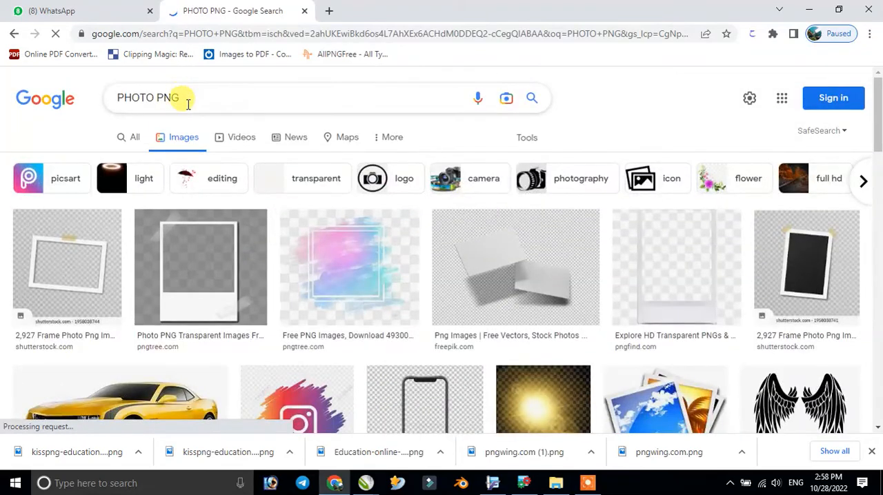
pyautogui.click(188, 104)
pyautogui.write('b')
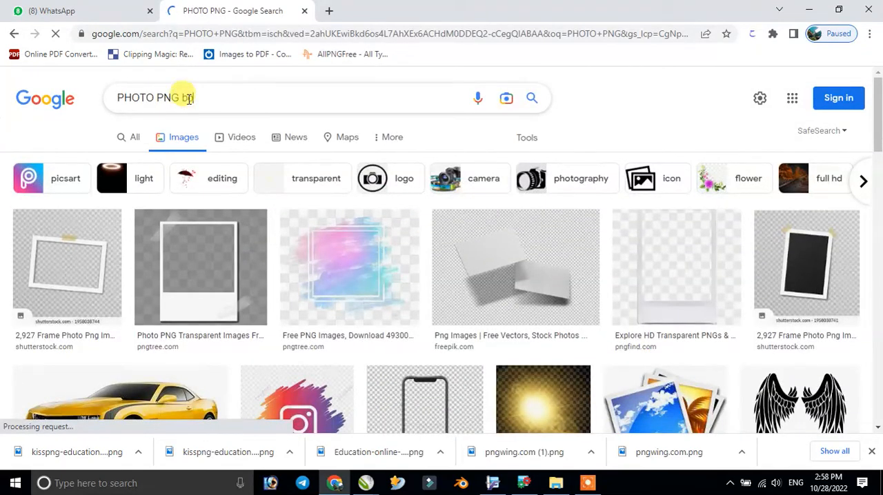
pyautogui.write('oy')
pyautogui.press('Return')
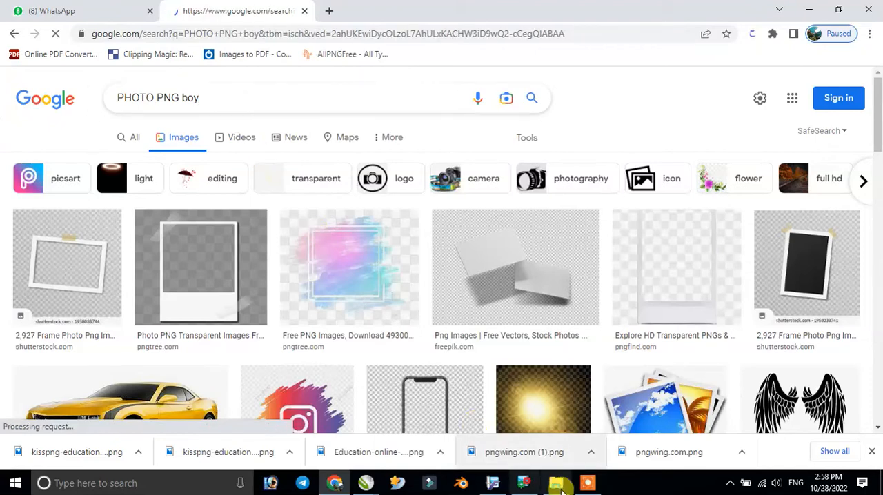
# - Bring the standing boy picture into the CorelDRAW drawing and place it above the page at about X 2.27, Y 12.25 in
pyautogui.click(502, 460)
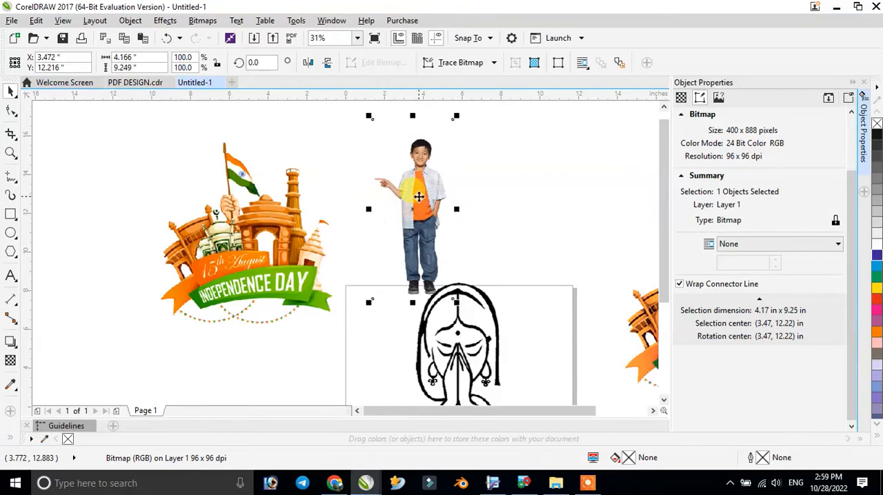
pyautogui.moveTo(418, 197); pyautogui.dragTo(396, 196)
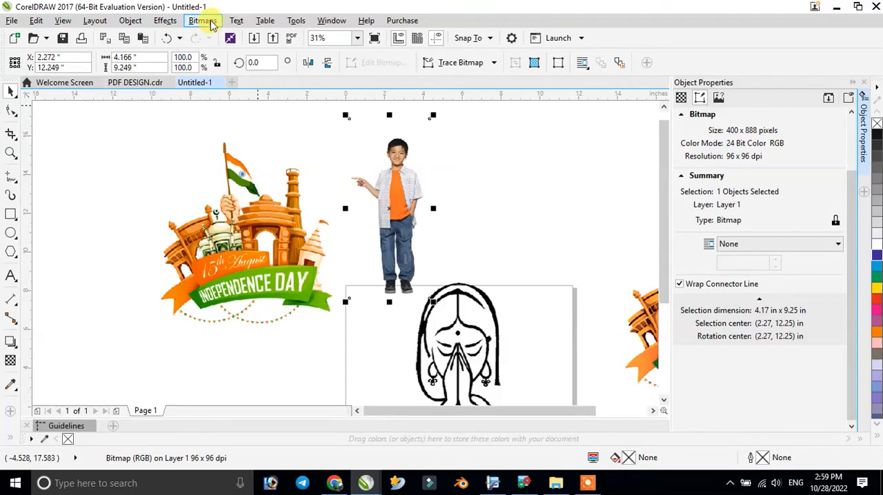
# - Try blackening the boy bitmap with a flattened RGB Tone Curve, and cancel it
pyautogui.click(165, 20)
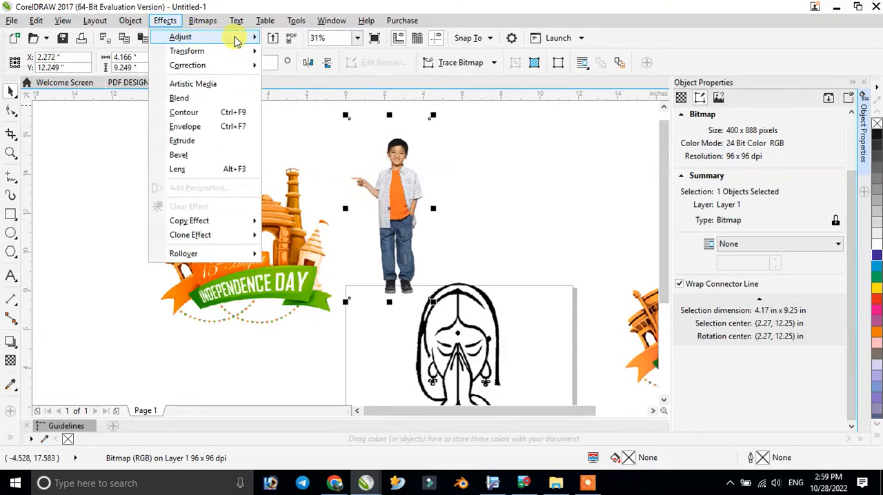
pyautogui.moveTo(235, 40)
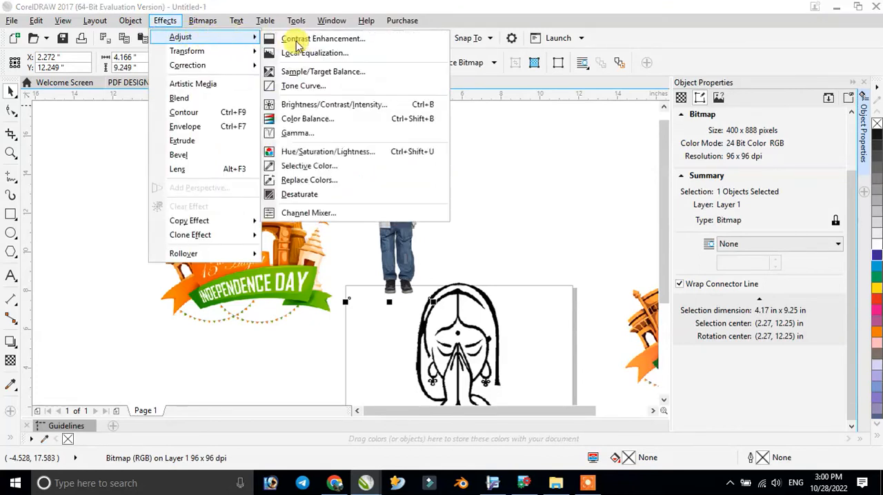
pyautogui.click(306, 88)
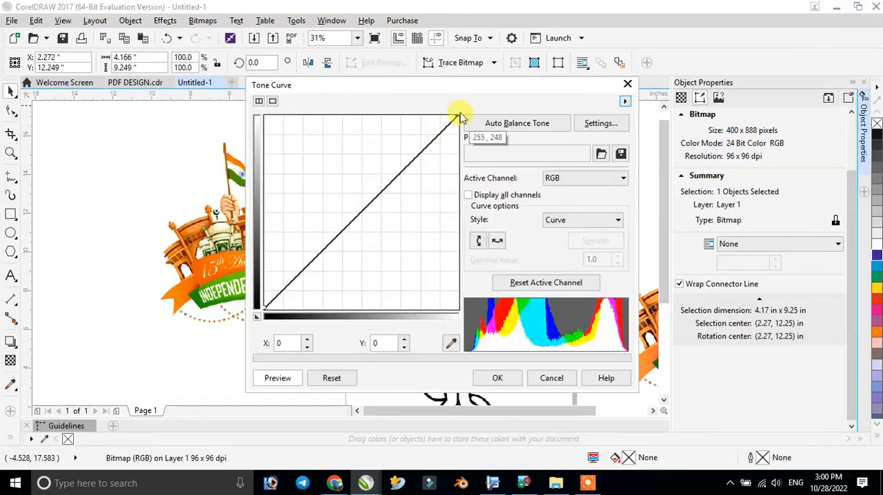
pyautogui.moveTo(425, 96); pyautogui.dragTo(160, 308)
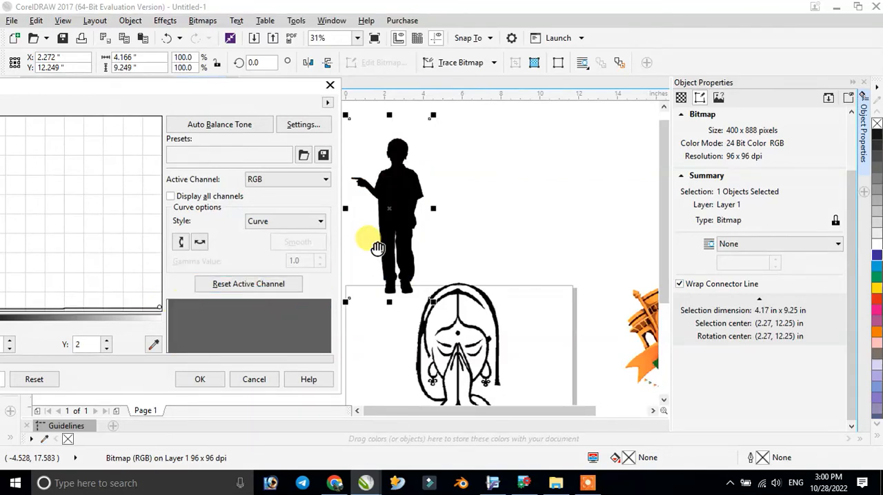
pyautogui.click(254, 379)
# - Duplicate the boy beside the original and turn the original into a black silhouette by flattening its Tone Curve
pyautogui.moveTo(408, 198); pyautogui.dragTo(508, 197)
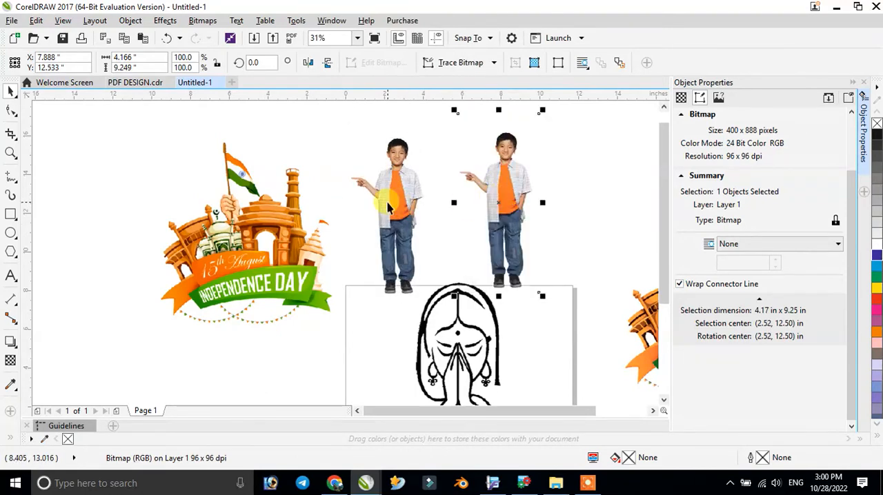
pyautogui.click(166, 21)
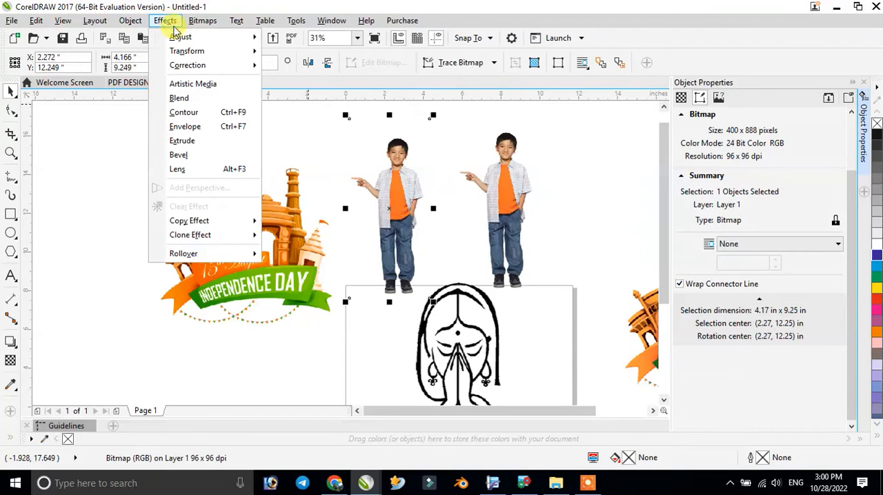
pyautogui.moveTo(180, 36)
pyautogui.click(304, 86)
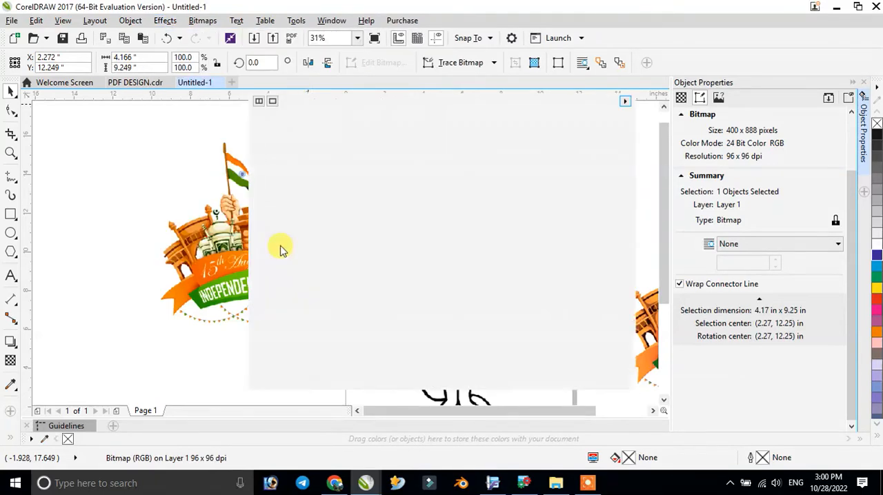
pyautogui.moveTo(449, 118); pyautogui.dragTo(459, 312)
pyautogui.click(495, 379)
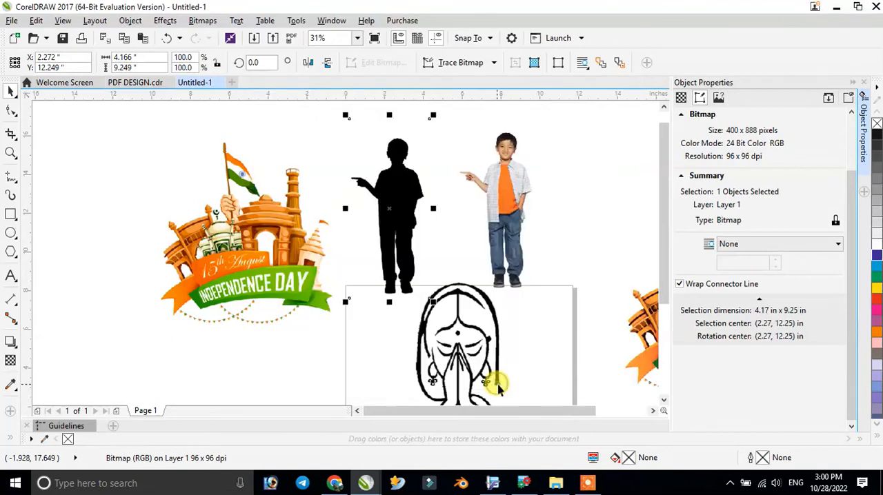
# - Crop the coloured boy copy's empty margins to about 4.17 by 8.57 in
pyautogui.click(502, 192)
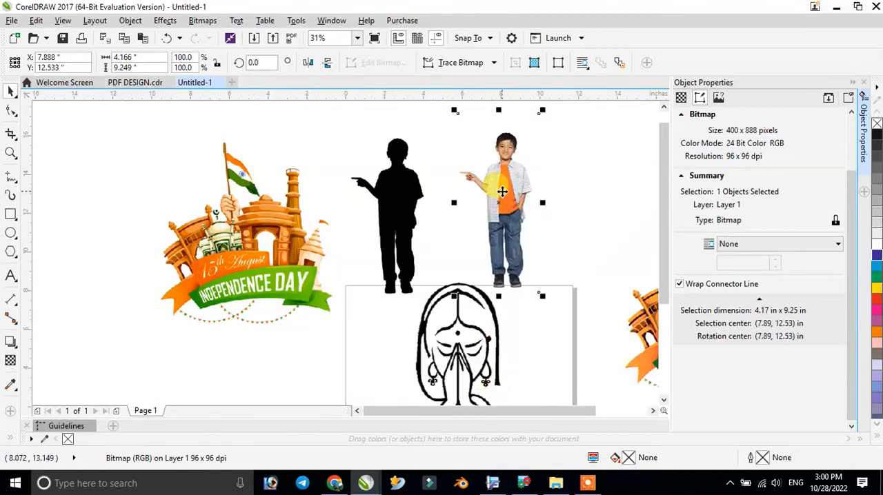
pyautogui.click(407, 201)
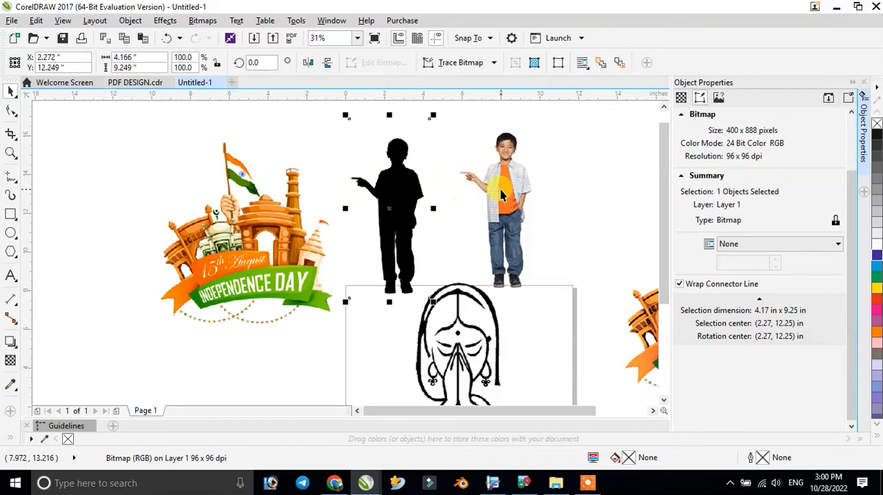
pyautogui.click(11, 136)
pyautogui.moveTo(461, 123); pyautogui.dragTo(545, 289)
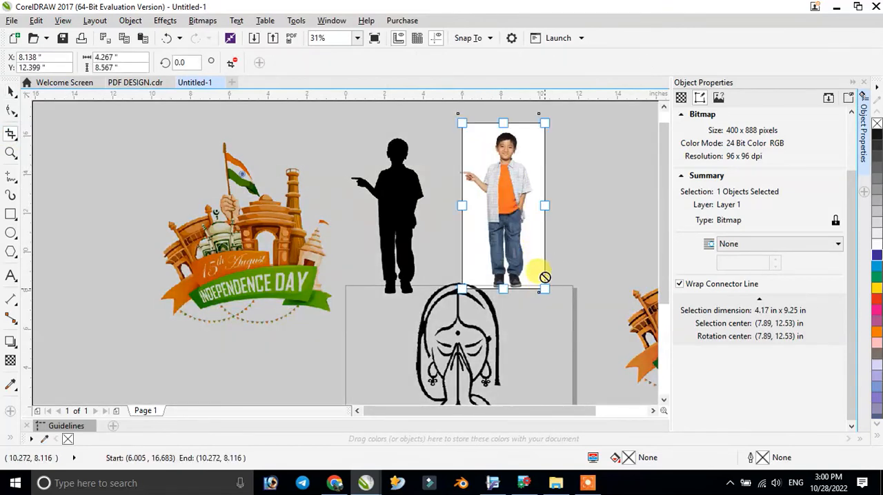
pyautogui.moveTo(545, 206); pyautogui.dragTo(539, 208)
pyautogui.moveTo(462, 207); pyautogui.dragTo(456, 207)
pyautogui.doubleClick(491, 181)
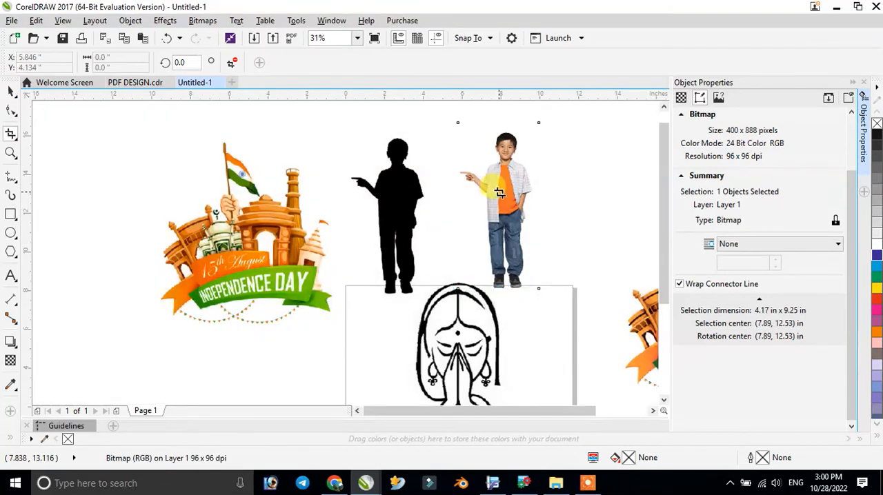
# - Move the cropped coloured boy onto the black silhouette, slightly offset, at about X 2.32, Y 11.93 in
pyautogui.click(12, 91)
pyautogui.click(513, 192)
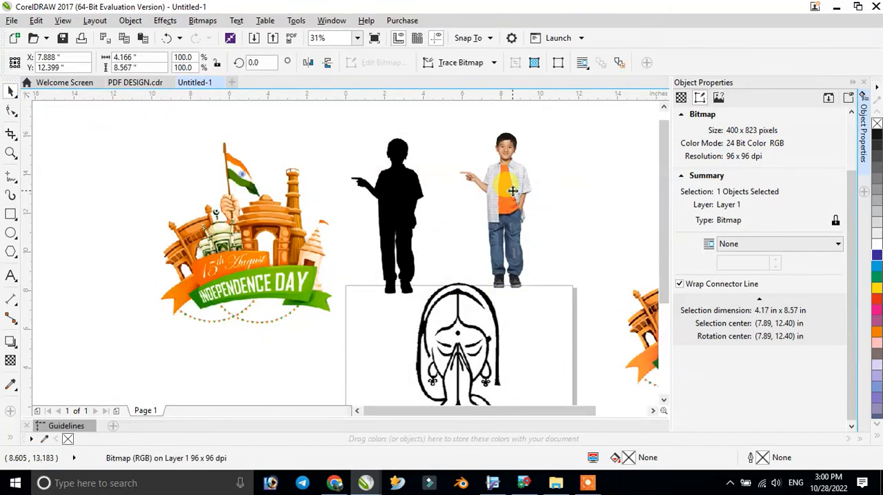
pyautogui.moveTo(512, 197); pyautogui.dragTo(405, 199)
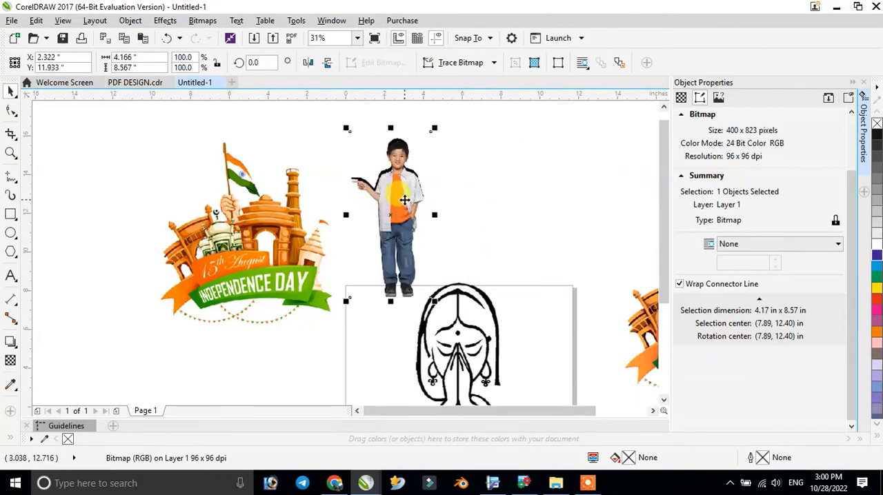
# - Reposition the coloured boy over the black silhouette at about X 2.28, Y 12.17 in, leaving only a thin shadow
pyautogui.scroll(2, 390, 169)
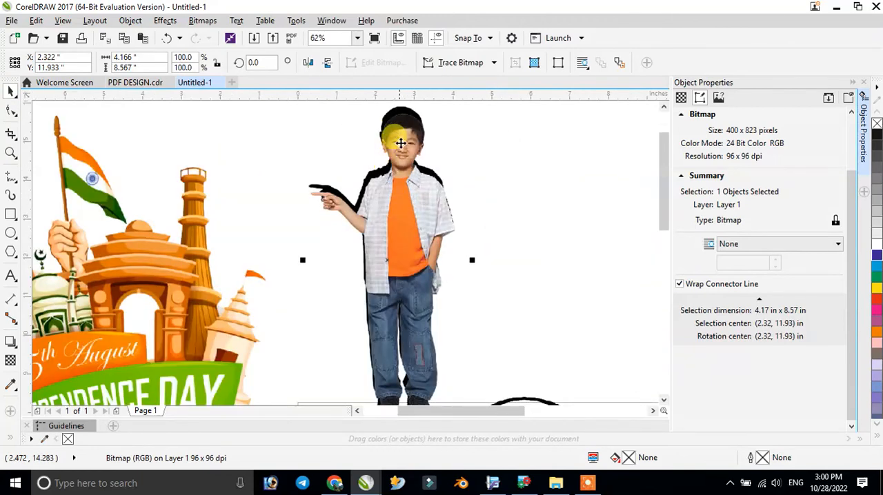
pyautogui.scroll(2, 404, 137)
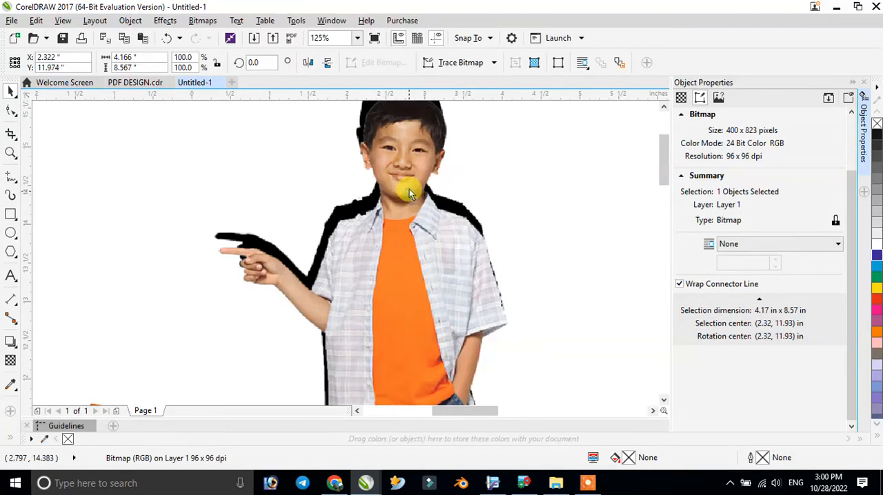
pyautogui.moveTo(409, 189); pyautogui.dragTo(404, 172)
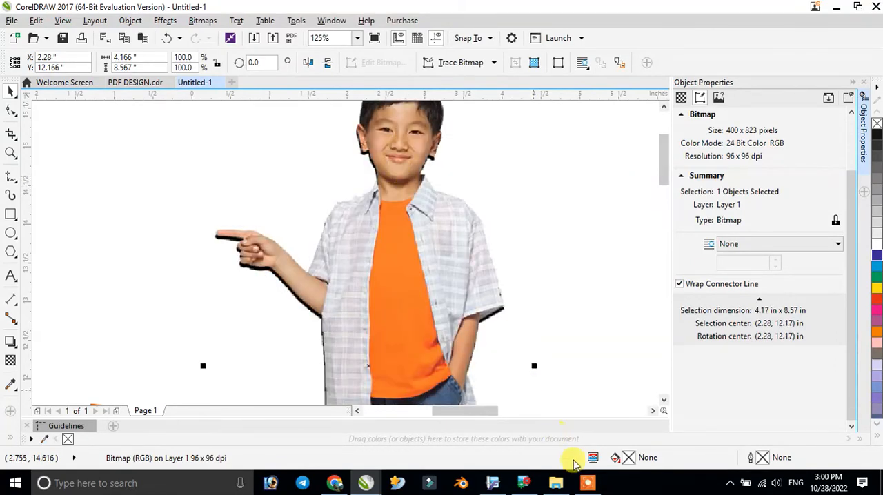
pyautogui.click(588, 482)
pyautogui.click(479, 460)
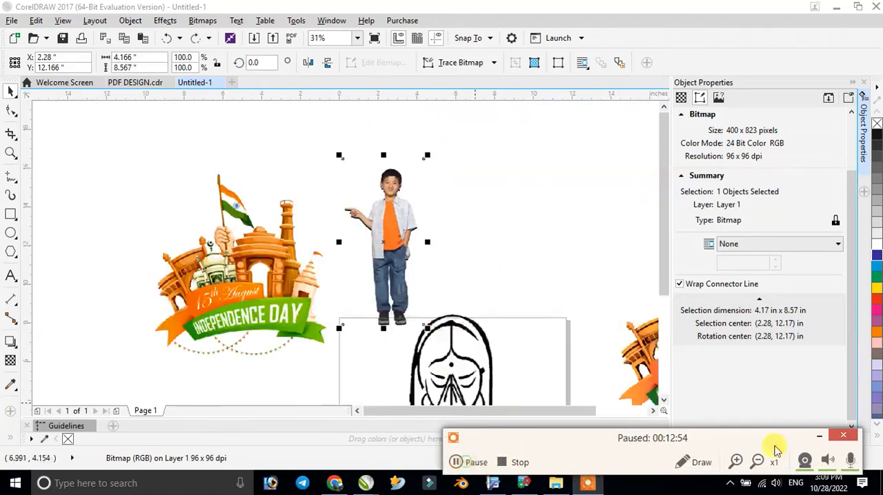
pyautogui.click(823, 439)
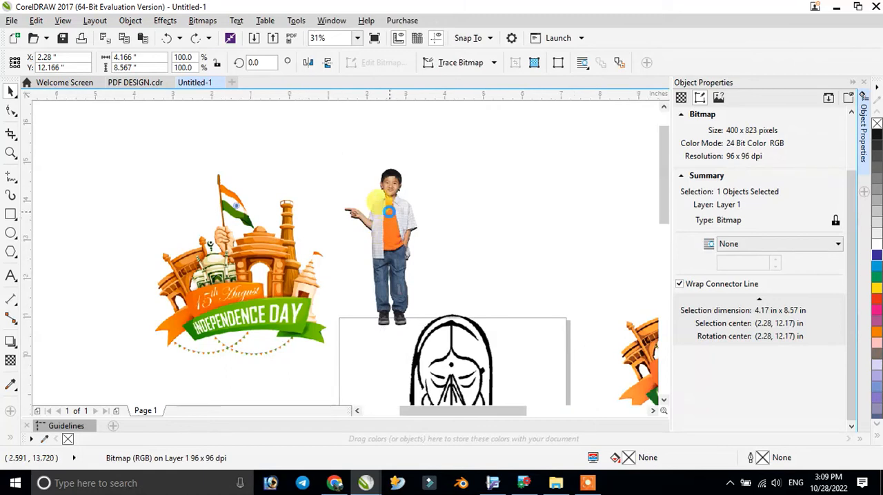
# - Scale the coloured boy to about 94.3% and realign it over the black silhouette at about X 2.24, Y 12.20 in
pyautogui.scroll(2, 373, 205)
pyautogui.click(479, 202)
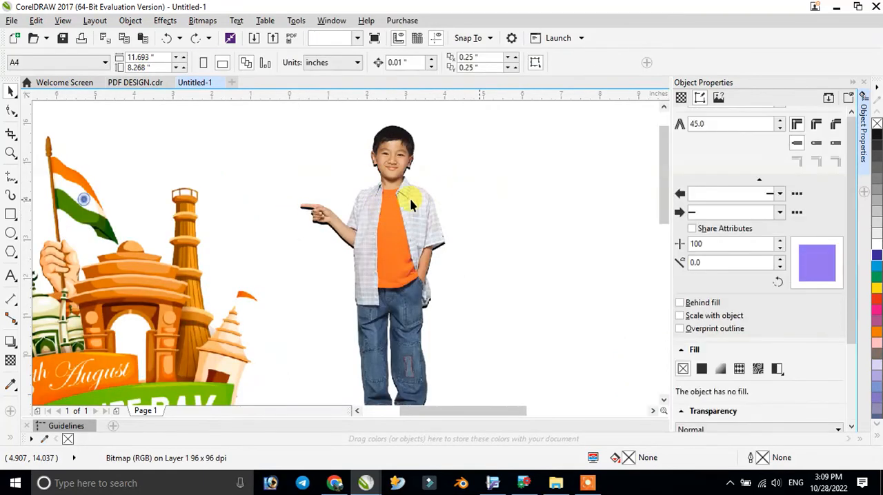
pyautogui.click(408, 193)
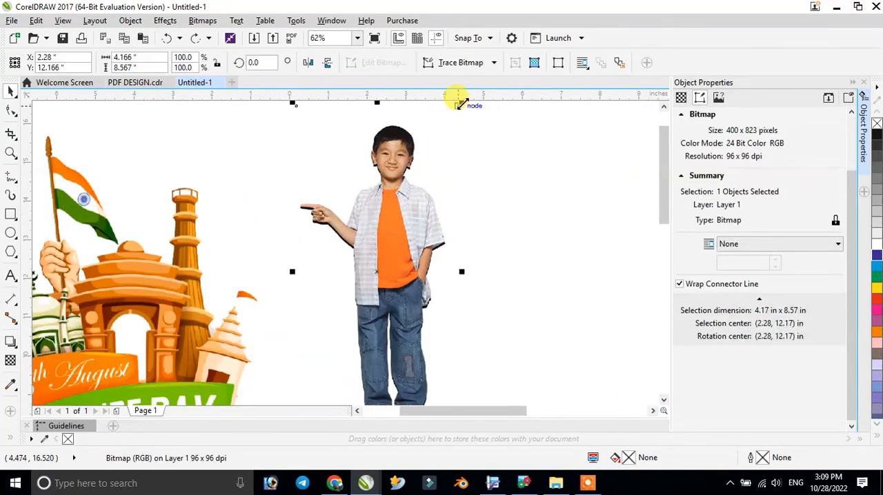
pyautogui.moveTo(461, 102); pyautogui.dragTo(453, 112)
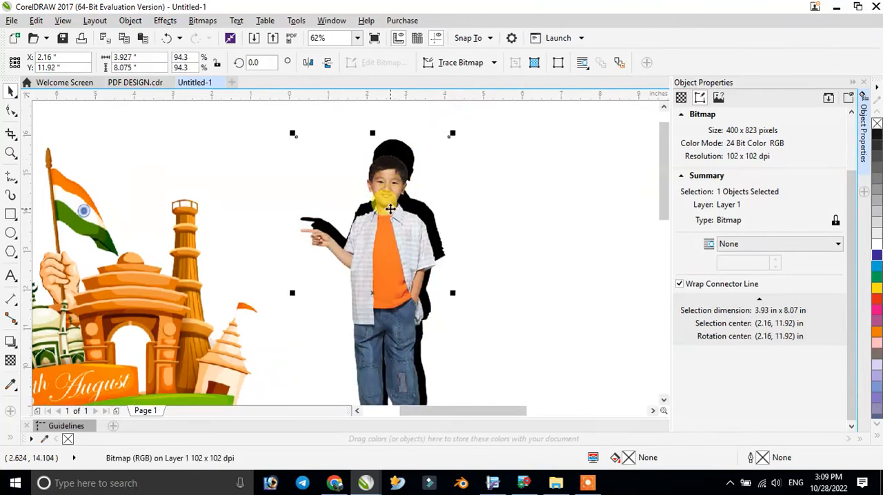
pyautogui.moveTo(390, 207); pyautogui.dragTo(398, 200)
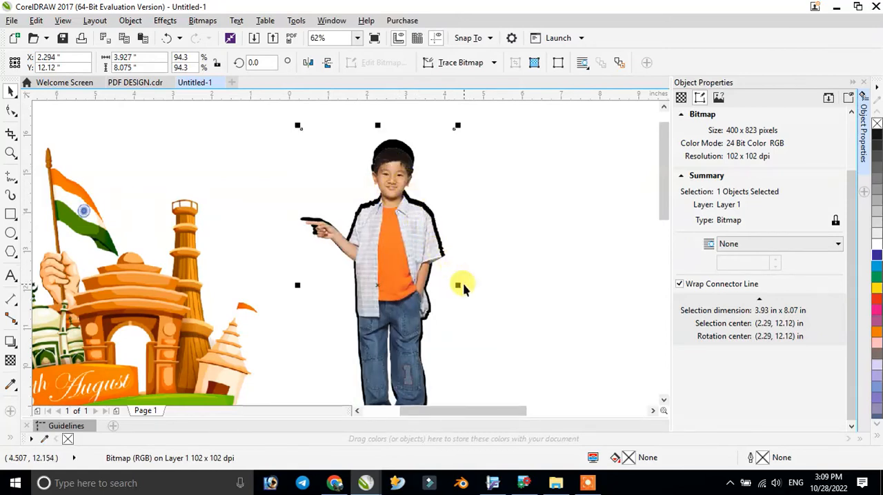
pyautogui.scroll(-2, 455, 276)
pyautogui.click(356, 42)
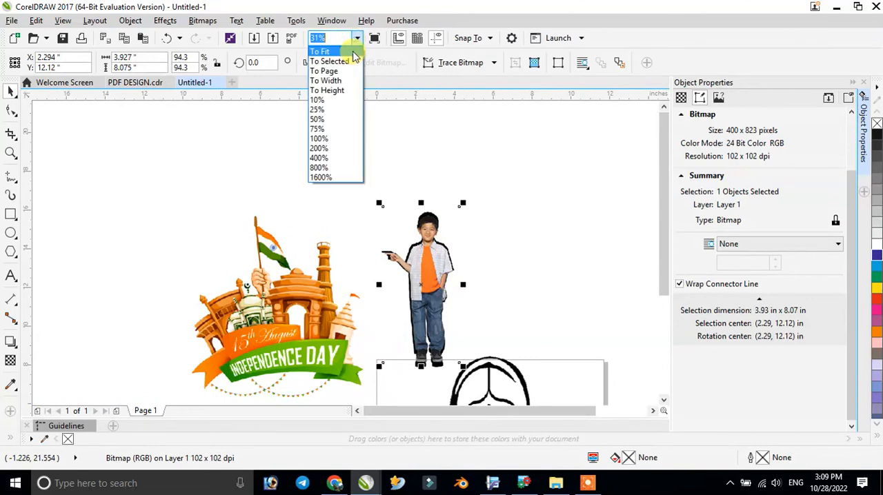
pyautogui.click(324, 65)
pyautogui.scroll(2, 254, 173)
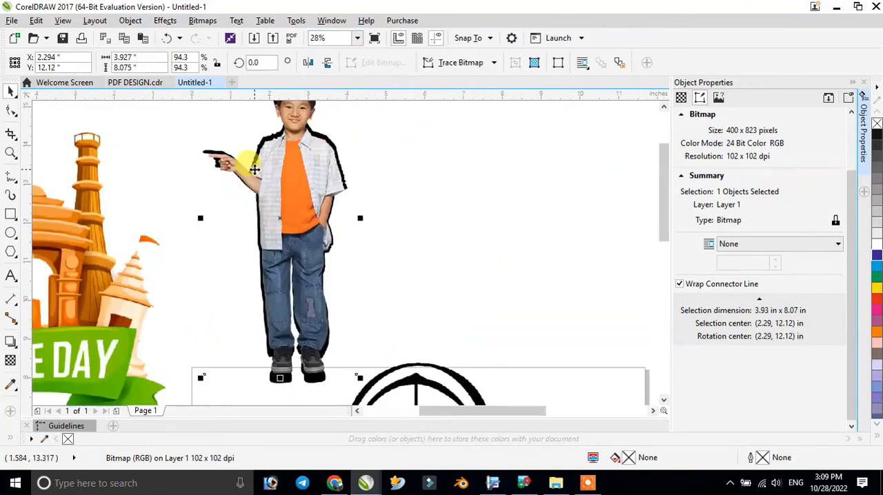
pyautogui.moveTo(296, 190); pyautogui.dragTo(291, 183)
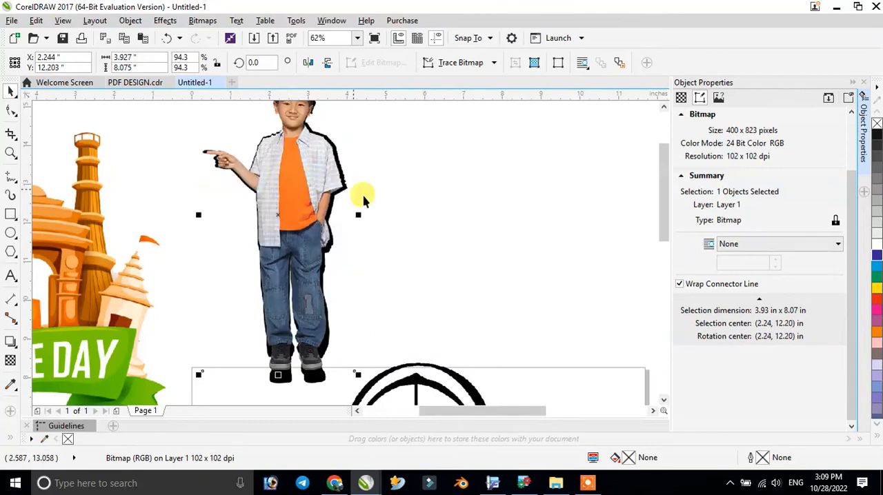
# - Move the coloured boy and its silhouette together onto the Independence Day artwork beside them, at about X -4.86, Y 10.55 in
pyautogui.scroll(-2, 293, 235)
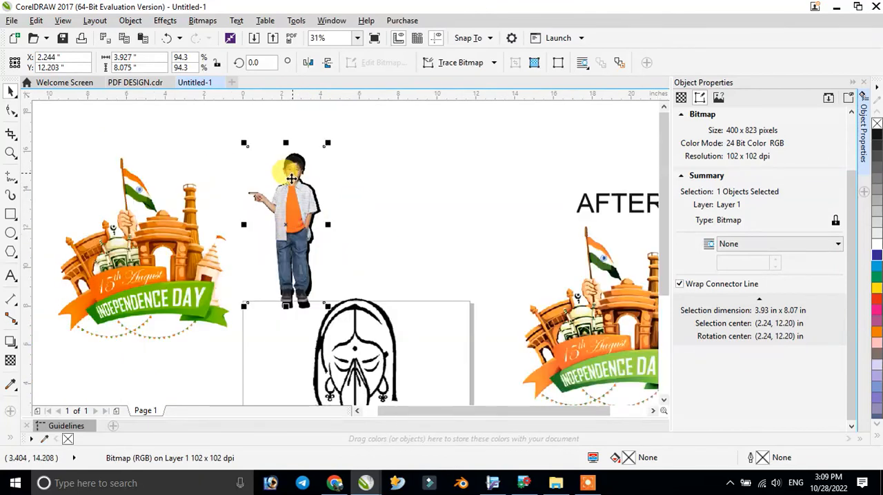
pyautogui.moveTo(207, 124); pyautogui.dragTo(380, 348)
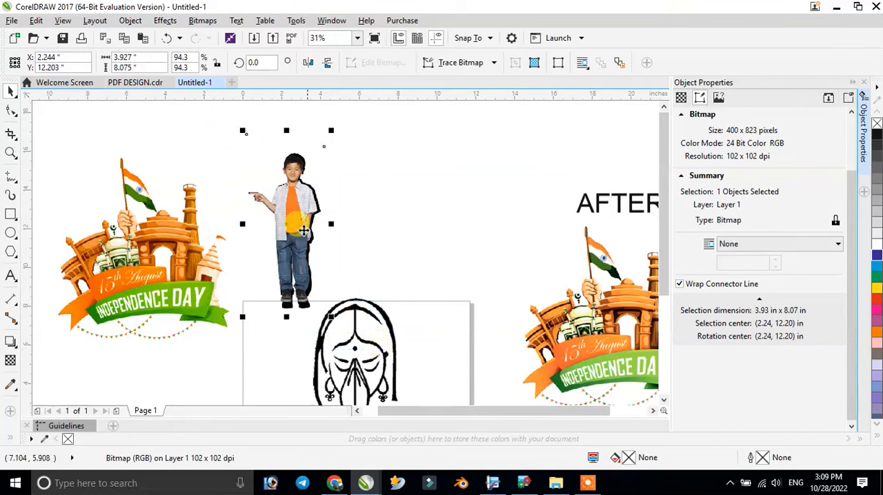
pyautogui.moveTo(173, 244); pyautogui.dragTo(158, 249)
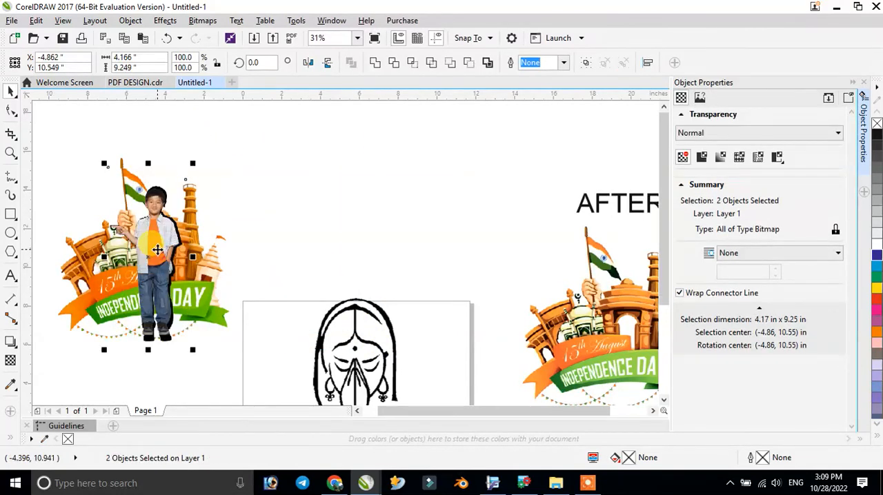
pyautogui.click(286, 266)
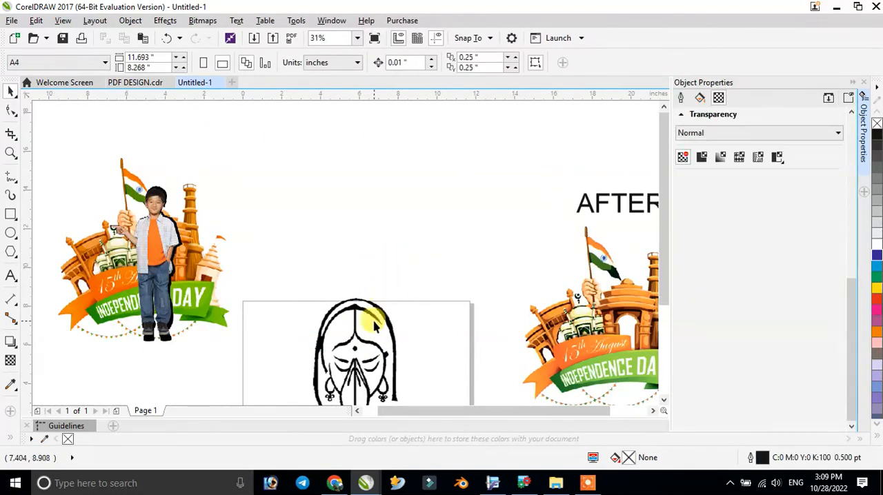
# - Try converting the praying woman bitmap to vectors with Quick Trace after checking its edges up close
pyautogui.scroll(2, 356, 353)
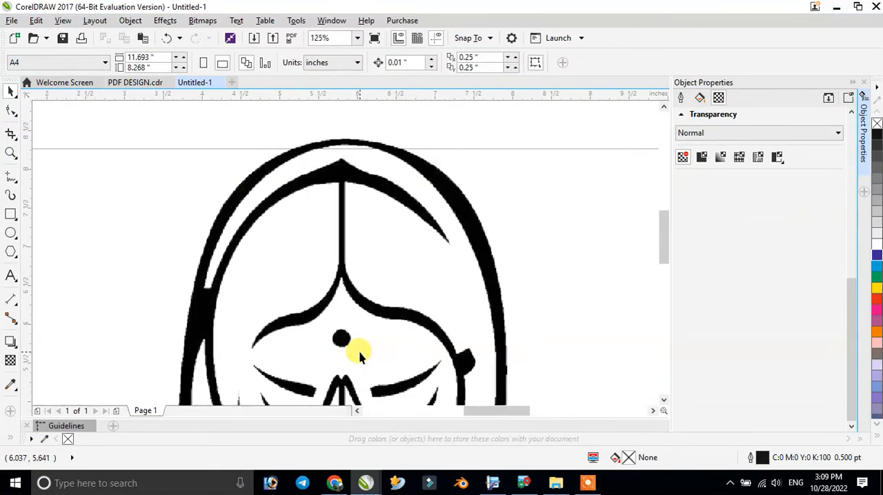
pyautogui.scroll(1, 360, 307)
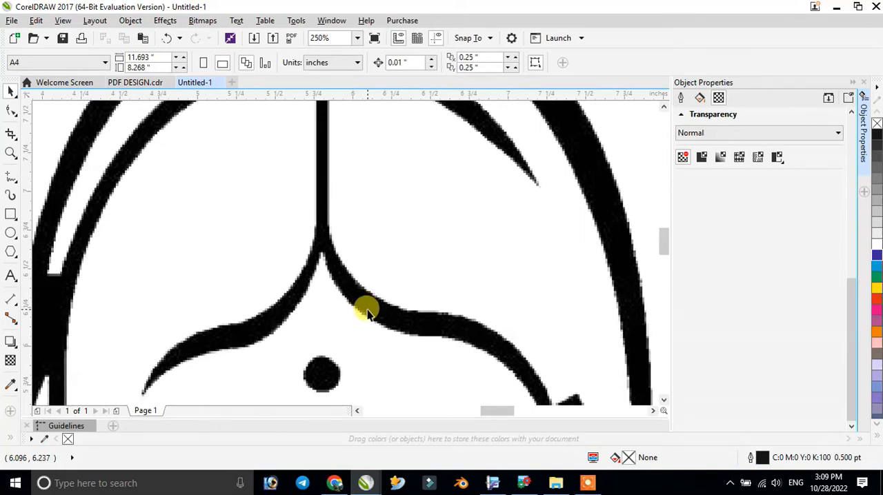
pyautogui.scroll(2, 366, 308)
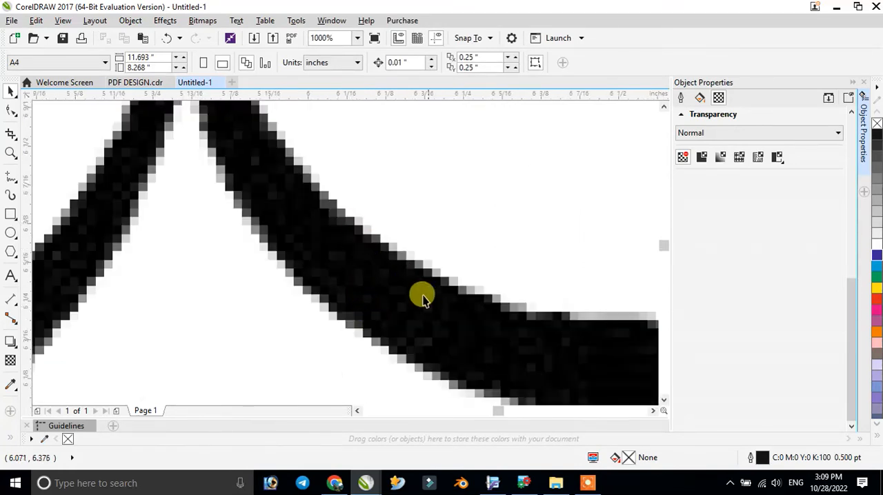
pyautogui.scroll(-3, 387, 286)
pyautogui.scroll(-1, 385, 283)
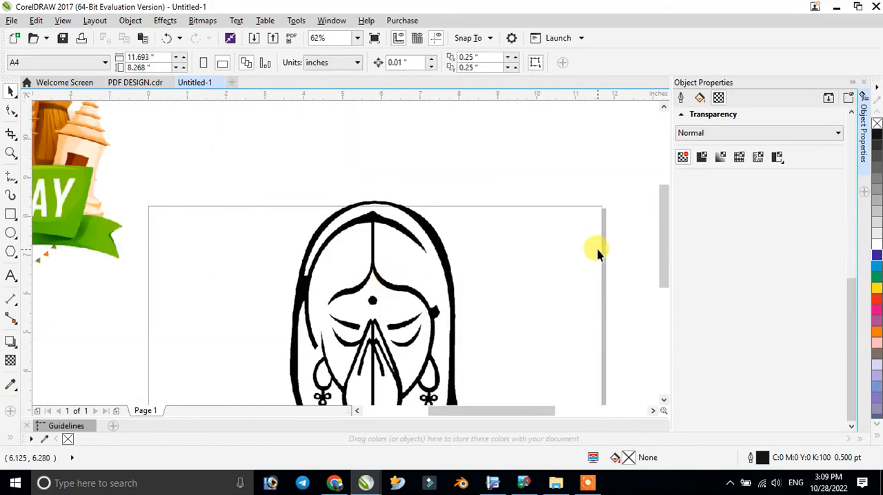
pyautogui.moveTo(667, 222); pyautogui.dragTo(660, 237)
pyautogui.click(404, 201)
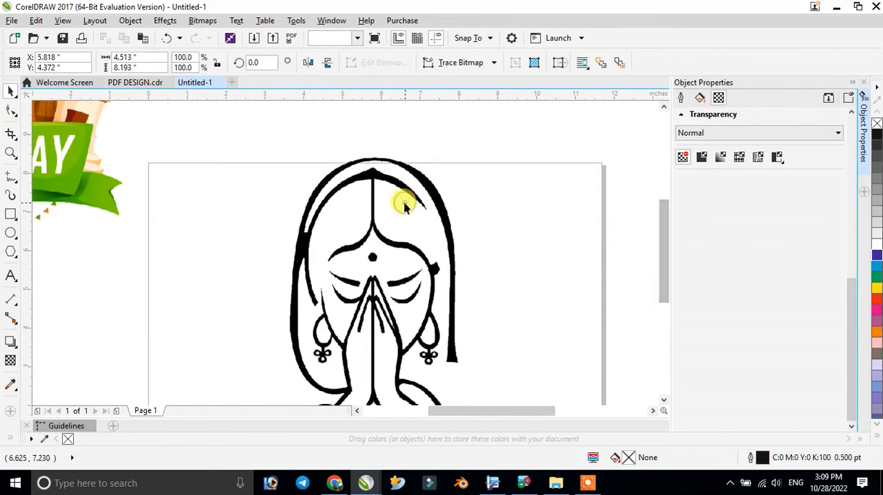
pyautogui.click(478, 67)
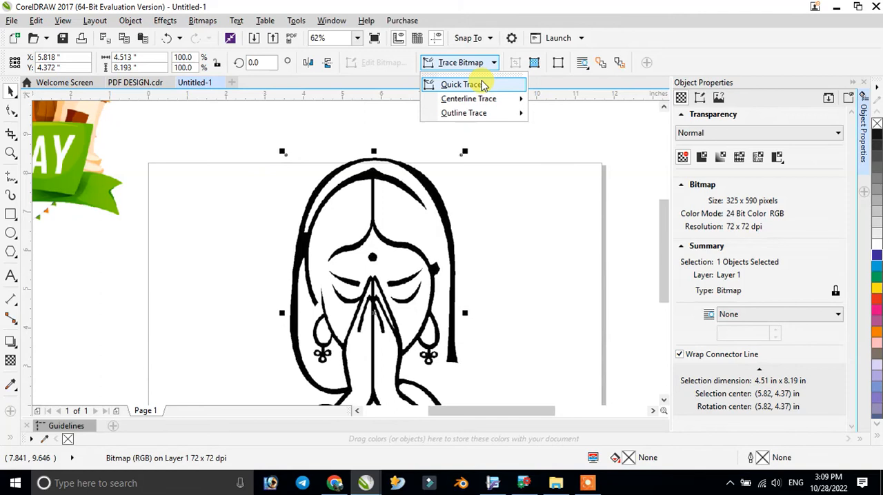
pyautogui.moveTo(496, 114)
pyautogui.click(485, 85)
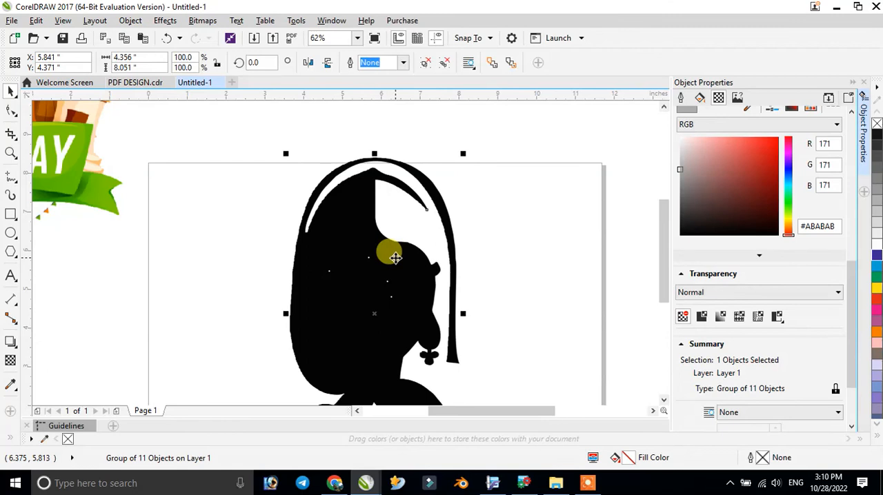
# - Separate the woman's traced group from the original bitmap, placing them side by side, and inspect the traced edges up close
pyautogui.scroll(-1, 395, 257)
pyautogui.scroll(2, 381, 280)
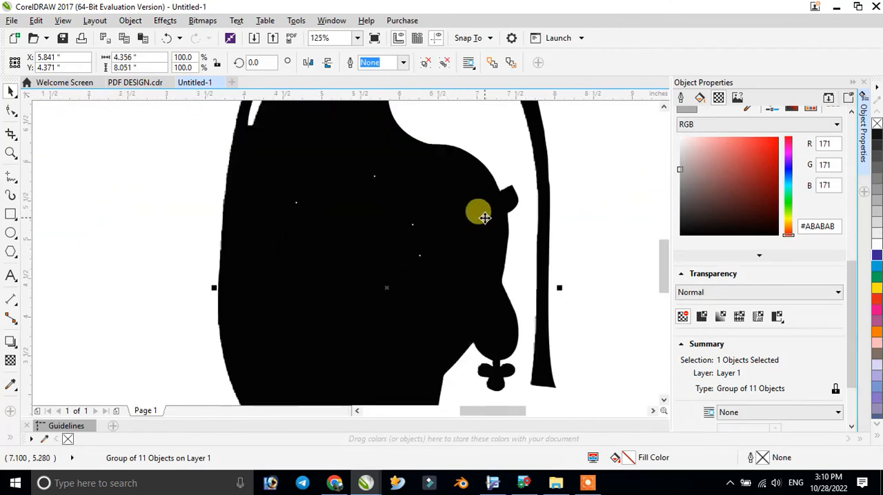
pyautogui.scroll(1, 518, 191)
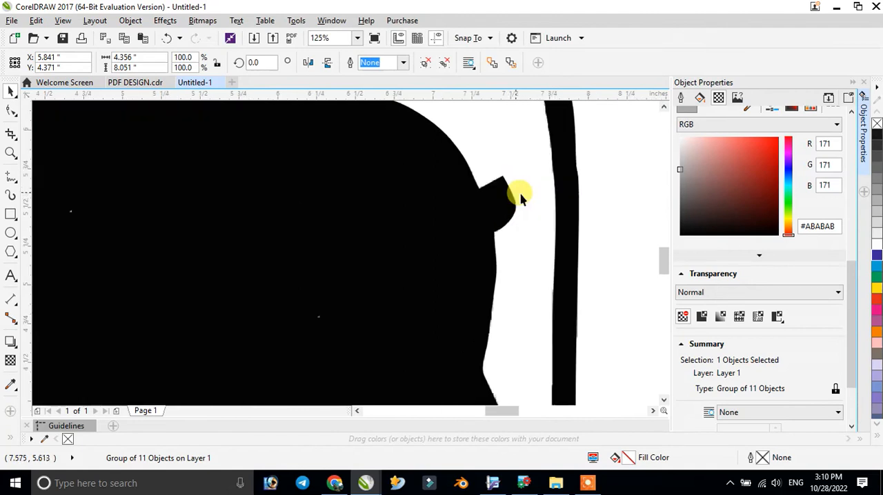
pyautogui.scroll(2, 500, 203)
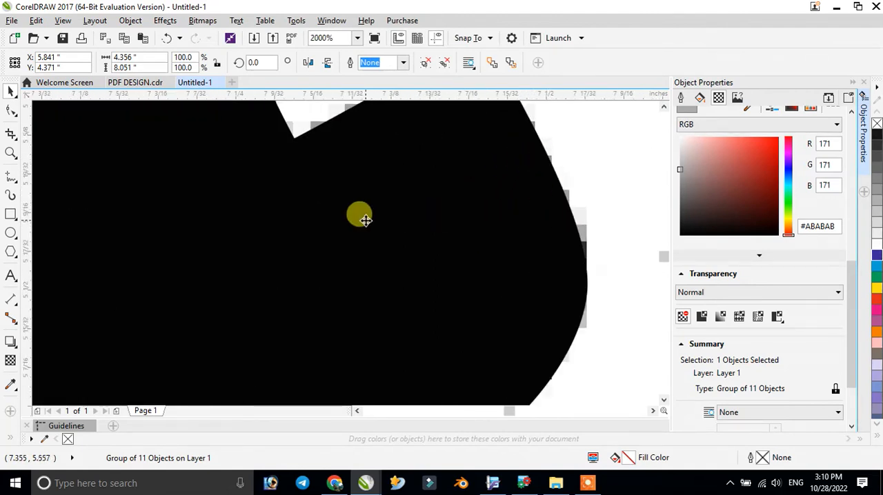
pyautogui.scroll(1, 366, 215)
pyautogui.scroll(-6, 370, 214)
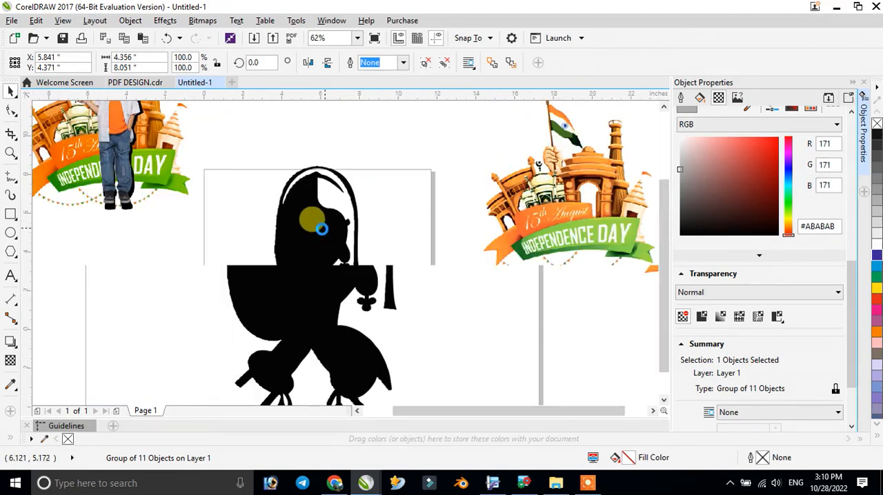
pyautogui.moveTo(316, 228); pyautogui.dragTo(421, 223)
pyautogui.click(314, 220)
pyautogui.moveTo(314, 221); pyautogui.dragTo(227, 223)
pyautogui.scroll(4, 435, 215)
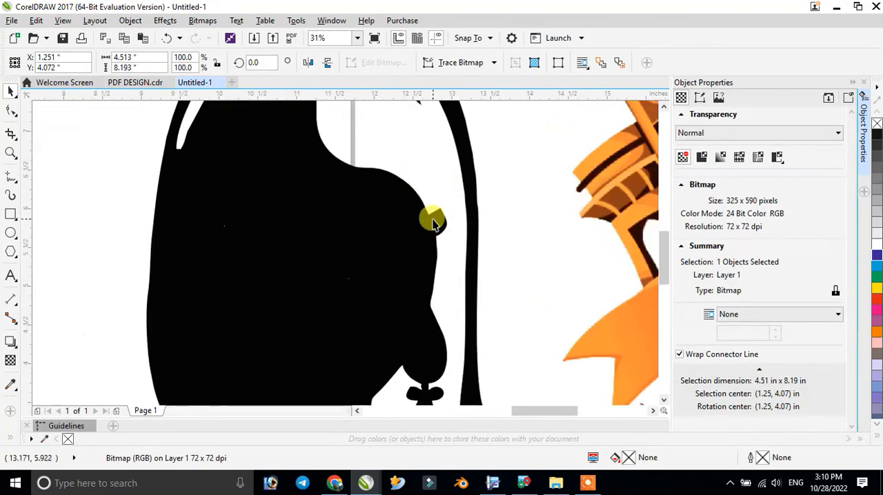
pyautogui.scroll(8, 425, 223)
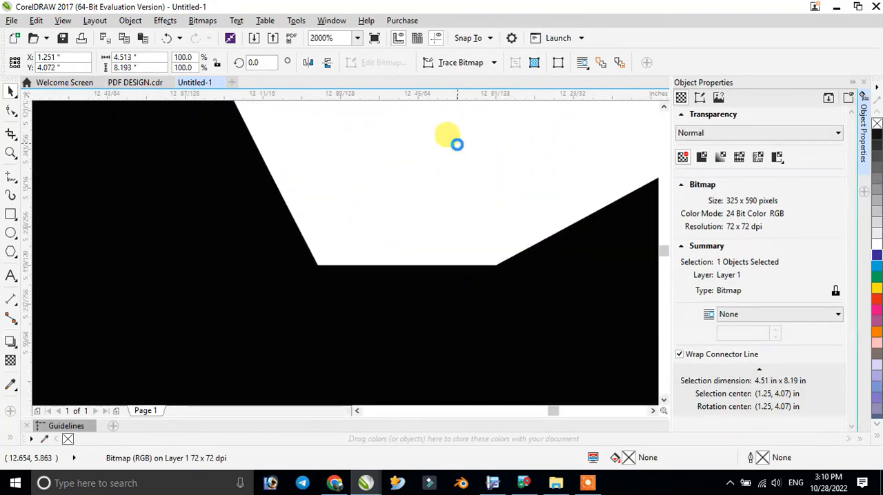
pyautogui.scroll(10, 383, 330)
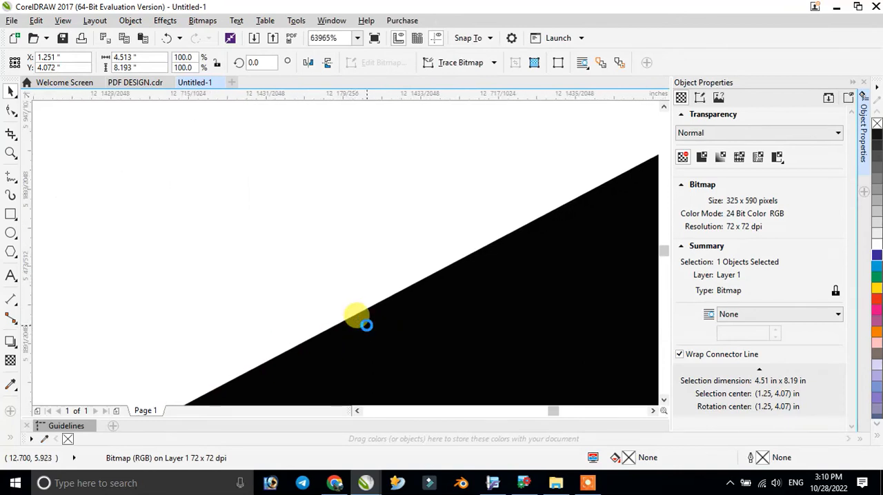
pyautogui.click(358, 39)
pyautogui.click(344, 51)
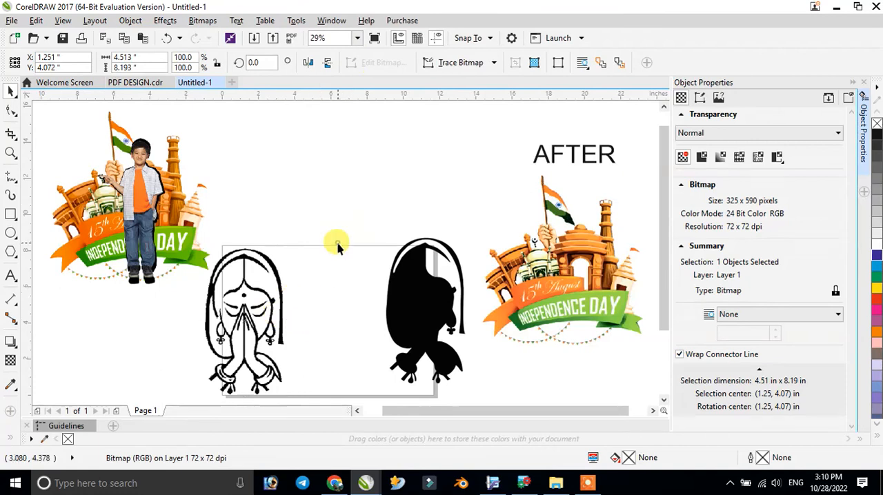
# - Undo the separation of the woman's trace and bitmap along with the Quick Trace
pyautogui.click(338, 244)
pyautogui.hotkey('ctrl', 'z')
pyautogui.hotkey('ctrl', 'z')
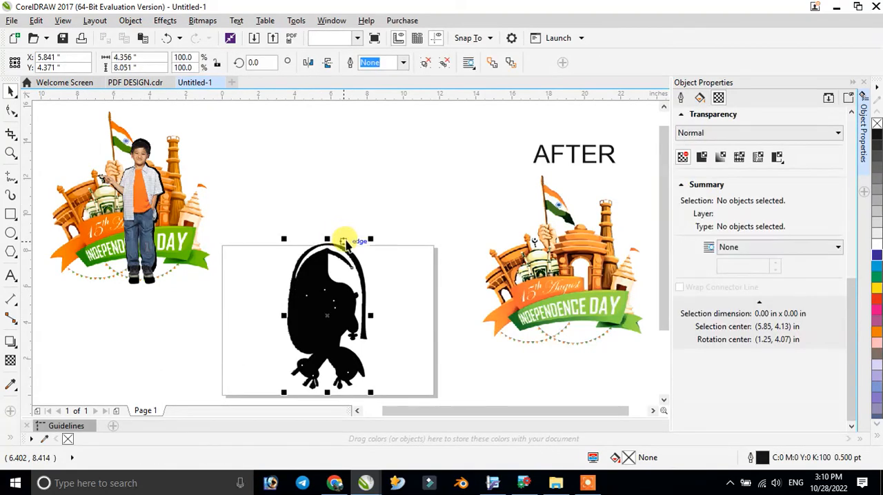
pyautogui.hotkey('ctrl', 'z')
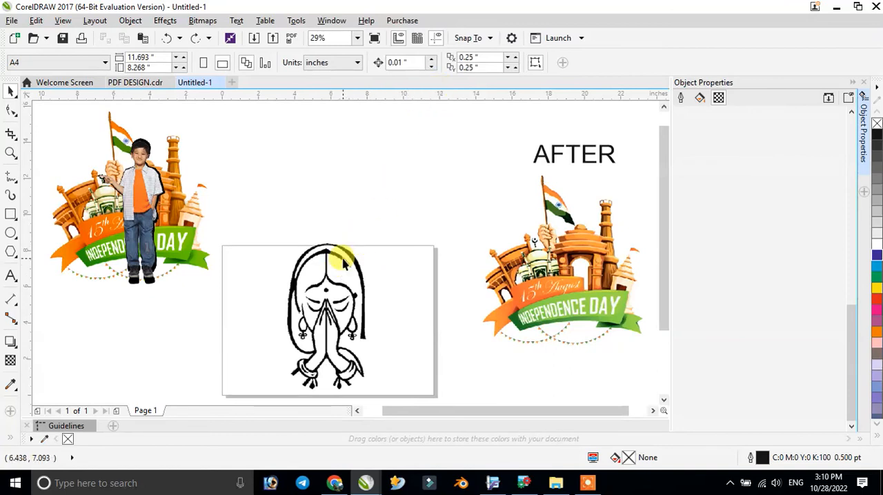
# - Trace the praying woman bitmap with Outline Trace set to Line art, removing the background, and inspect the traced edges up close
pyautogui.click(342, 260)
pyautogui.click(468, 64)
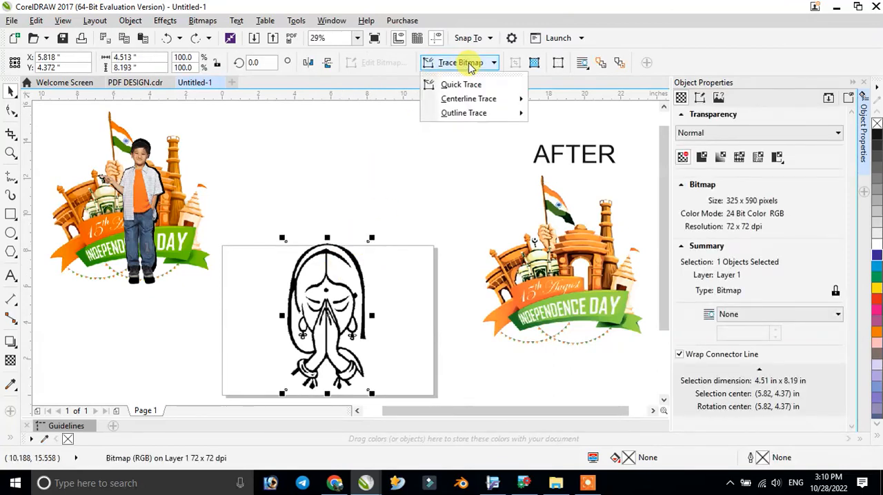
pyautogui.moveTo(476, 121)
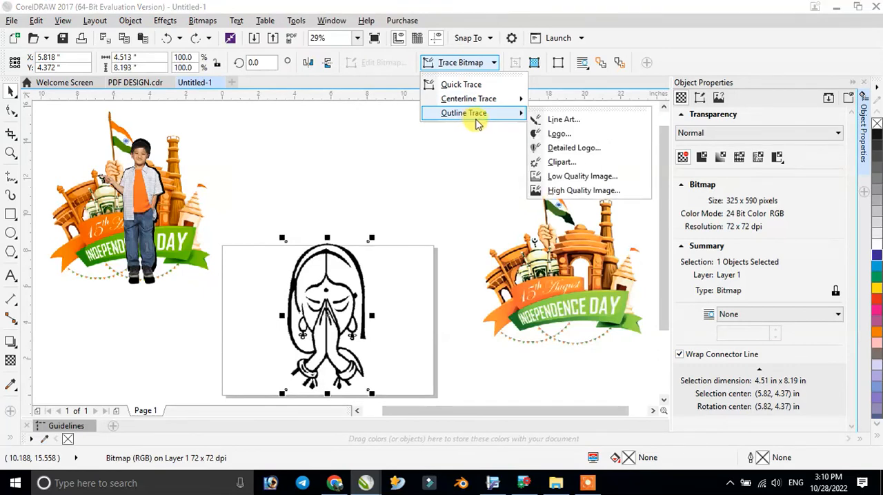
pyautogui.click(585, 121)
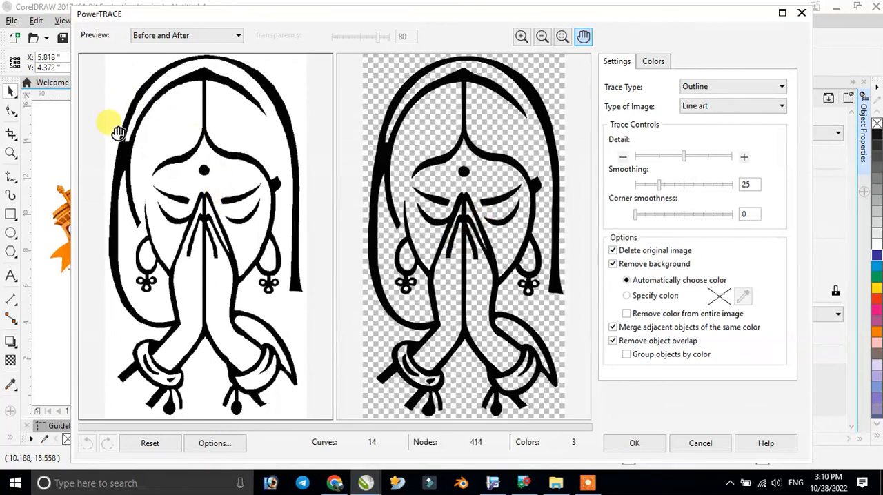
pyautogui.click(614, 341)
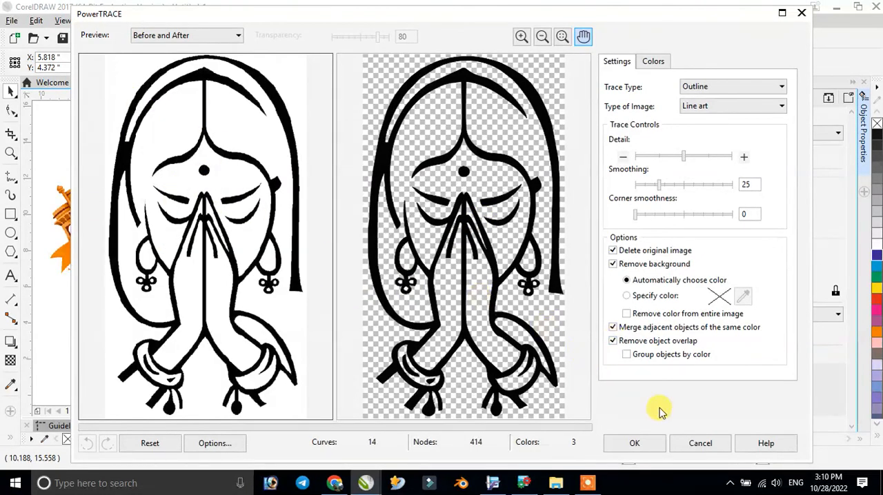
pyautogui.click(635, 445)
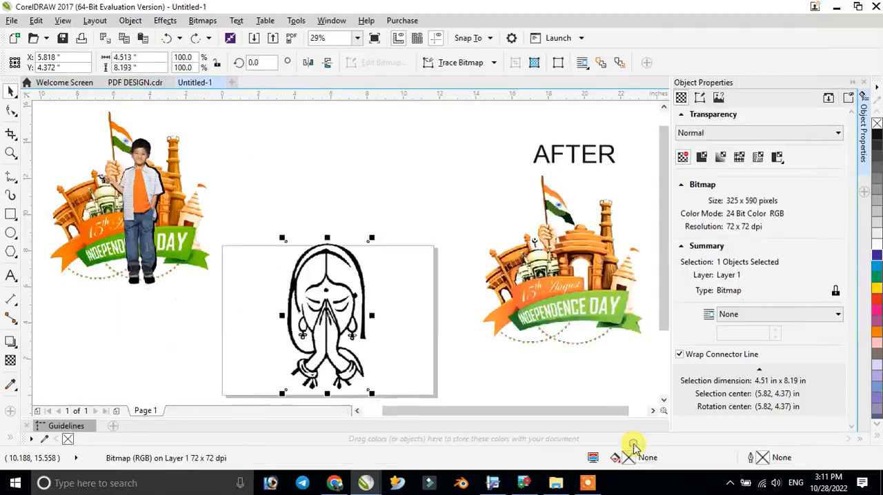
pyautogui.click(319, 310)
pyautogui.scroll(5, 321, 314)
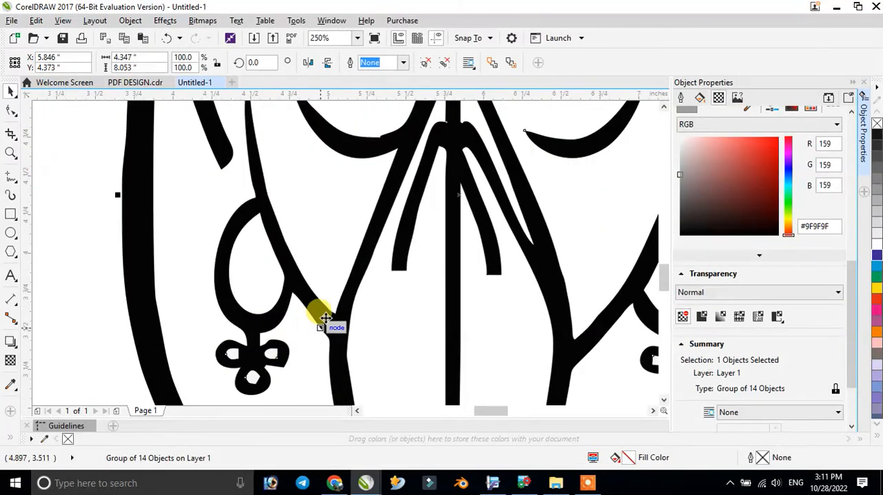
pyautogui.scroll(7, 325, 318)
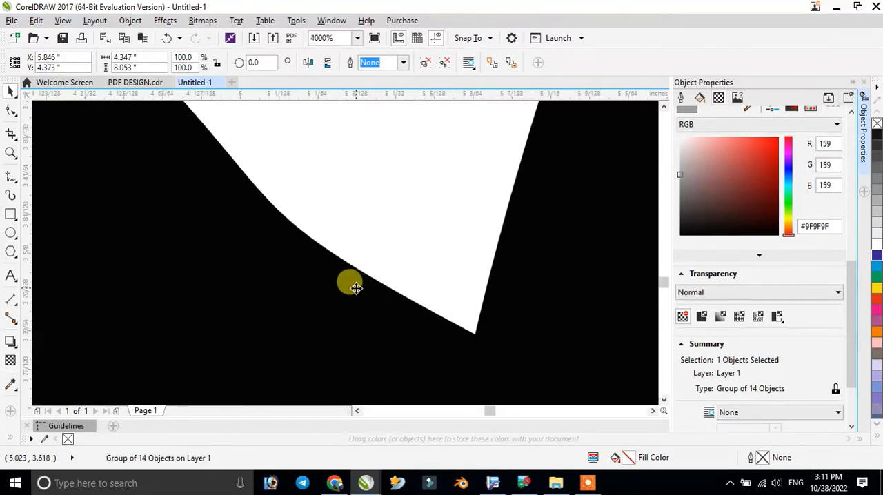
pyautogui.scroll(4, 457, 309)
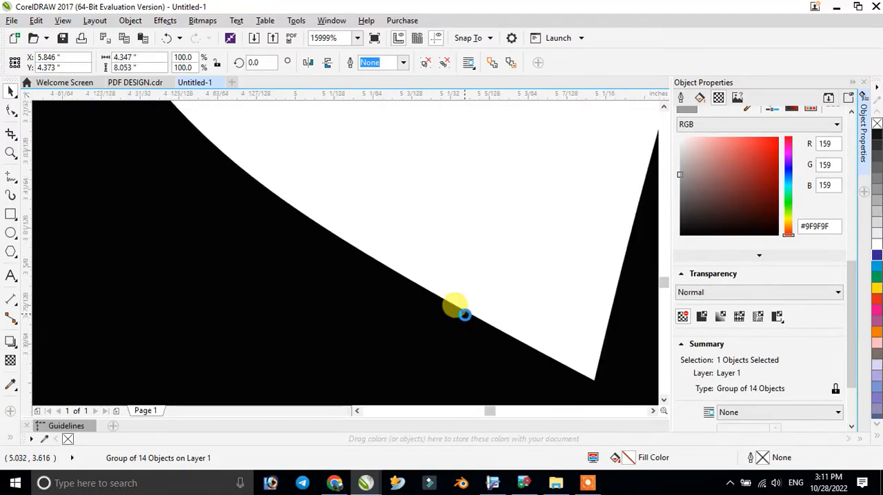
pyautogui.scroll(-15, 464, 314)
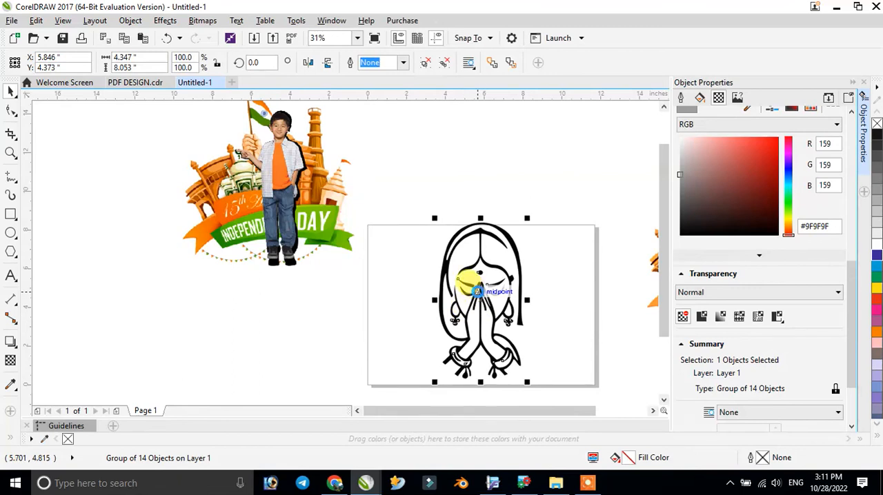
# - Cut the traced woman group for pasting and undo back to before the trace to recover the original bitmap
pyautogui.hotkey('ctrl', 'x')
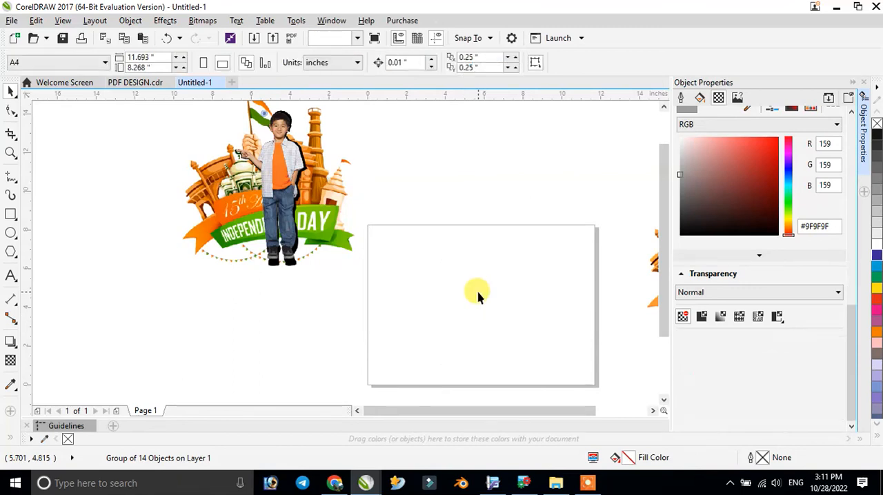
pyautogui.hotkey('ctrl', 'v')
pyautogui.hotkey('ctrl', 'z')
pyautogui.hotkey('ctrl', 'z')
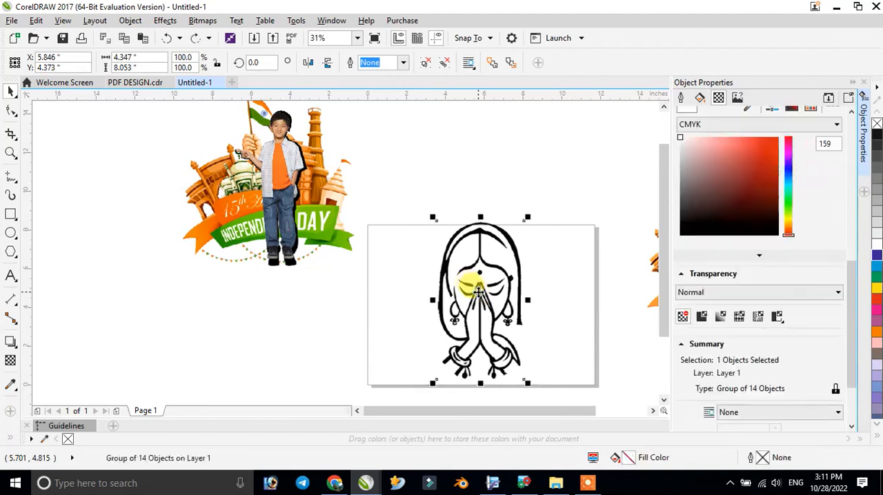
pyautogui.keyDown('shift'); pyautogui.click(479, 293); pyautogui.keyUp('shift')
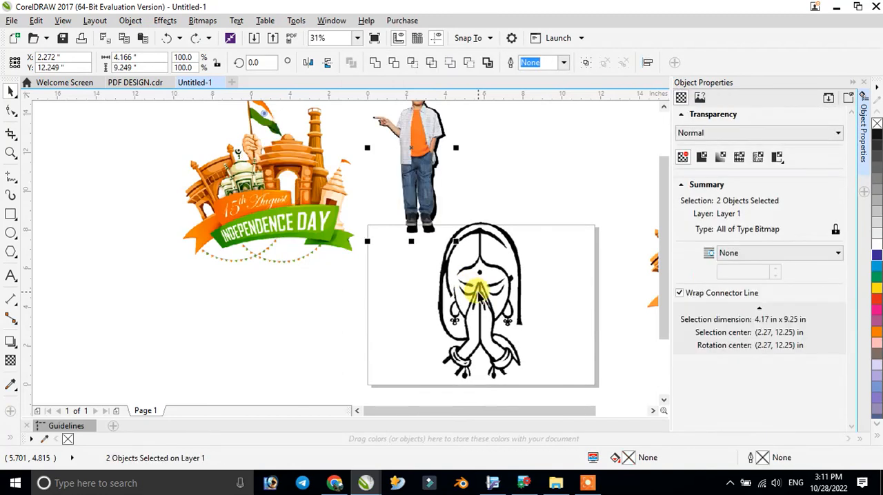
# - Separate the woman's original bitmap and pasted trace, at about X -0.48, Y 3.44 in and X 6.87, Y 4.04 in respectively
pyautogui.moveTo(422, 310); pyautogui.dragTo(358, 309)
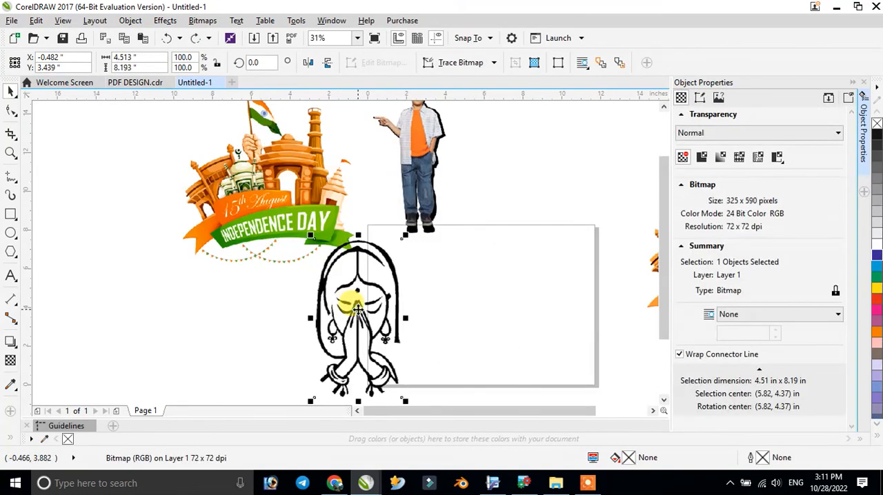
pyautogui.click(490, 291)
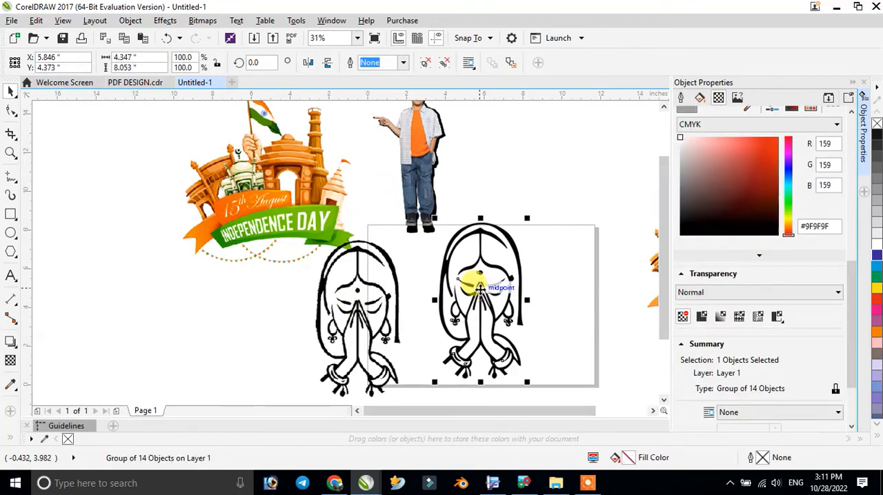
pyautogui.scroll(5, 501, 298)
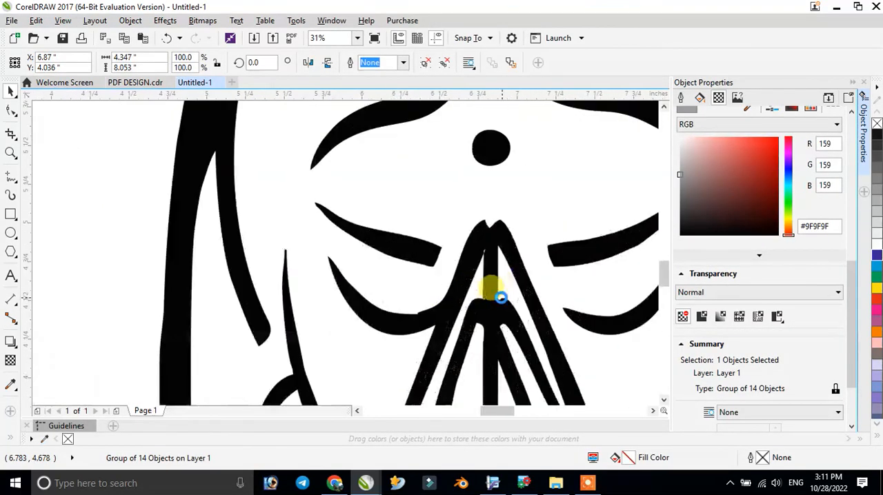
pyautogui.scroll(-5, 502, 298)
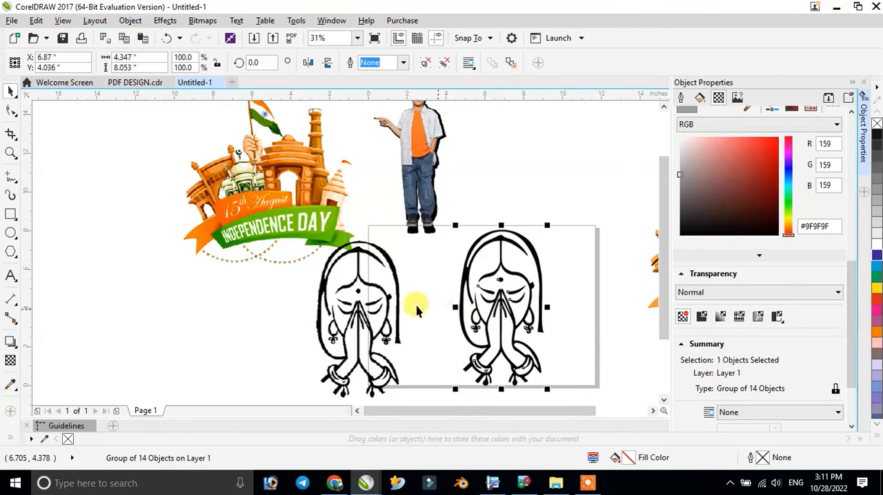
# - Move the woman's bitmap closer to the trace, at about X 1.15, Y 3.67 in, and try recolouring it red, purple and pink
pyautogui.click(373, 296)
pyautogui.moveTo(373, 297); pyautogui.dragTo(407, 295)
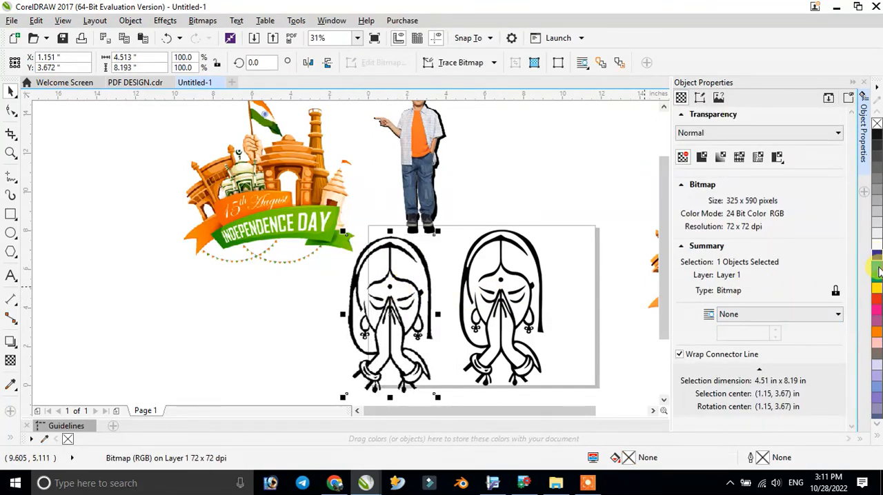
pyautogui.click(876, 323)
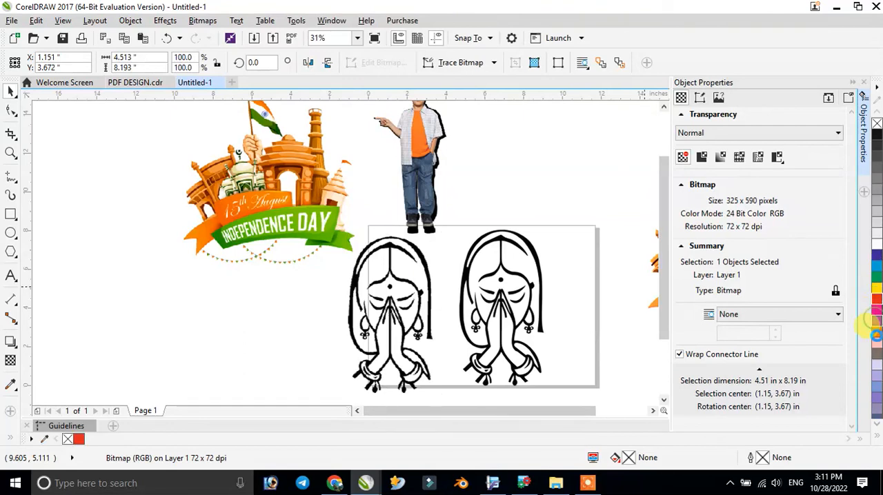
pyautogui.click(878, 350)
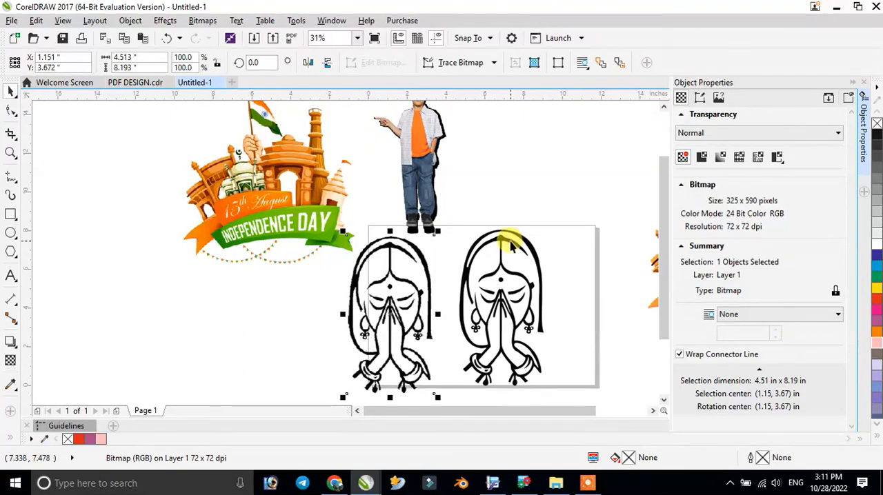
# - Recolour the traced woman group red, blue and orange in turn, ending with a slate-blue fill of C:60 M:40 Y:0 K:40
pyautogui.click(512, 245)
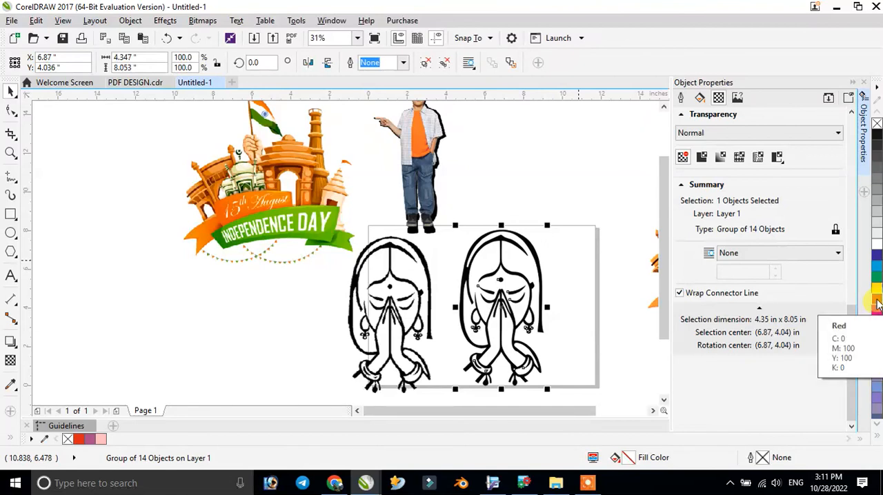
pyautogui.click(877, 304)
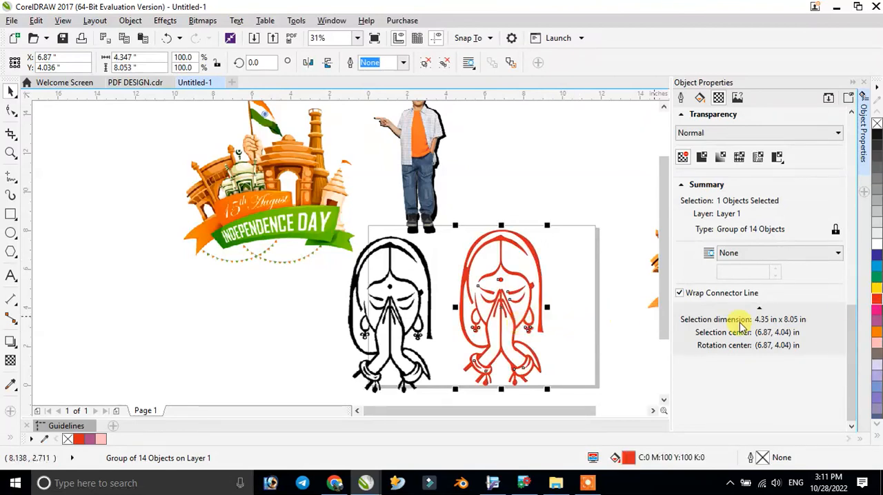
pyautogui.click(878, 259)
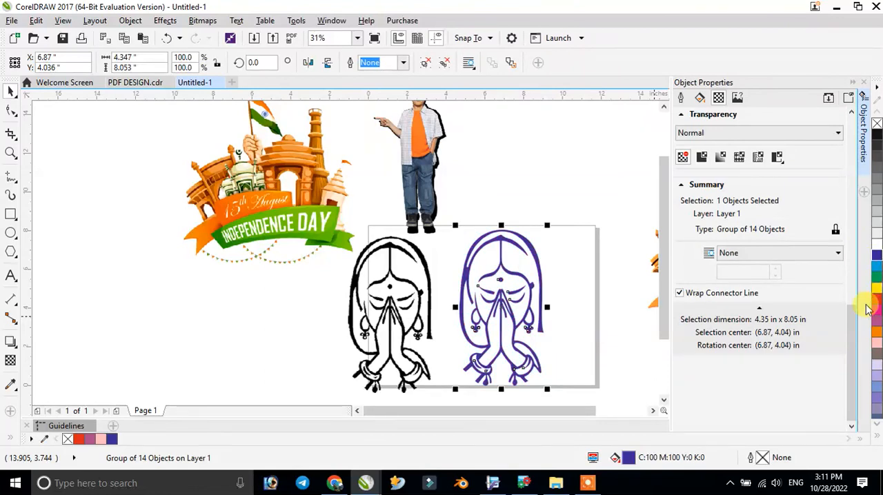
pyautogui.click(876, 323)
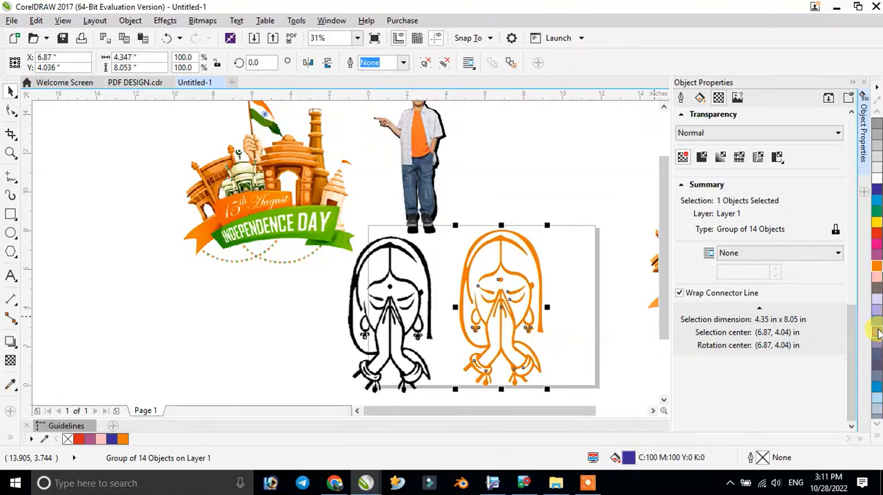
pyautogui.click(877, 351)
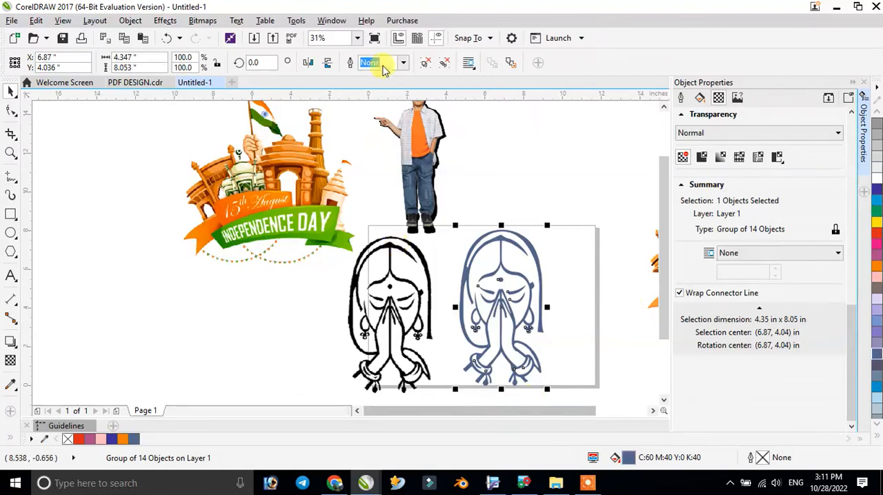
pyautogui.click(356, 38)
pyautogui.click(328, 49)
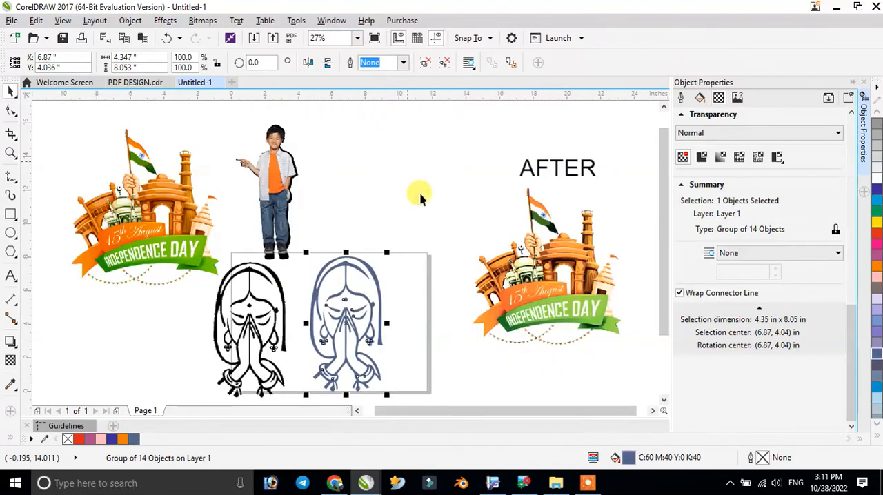